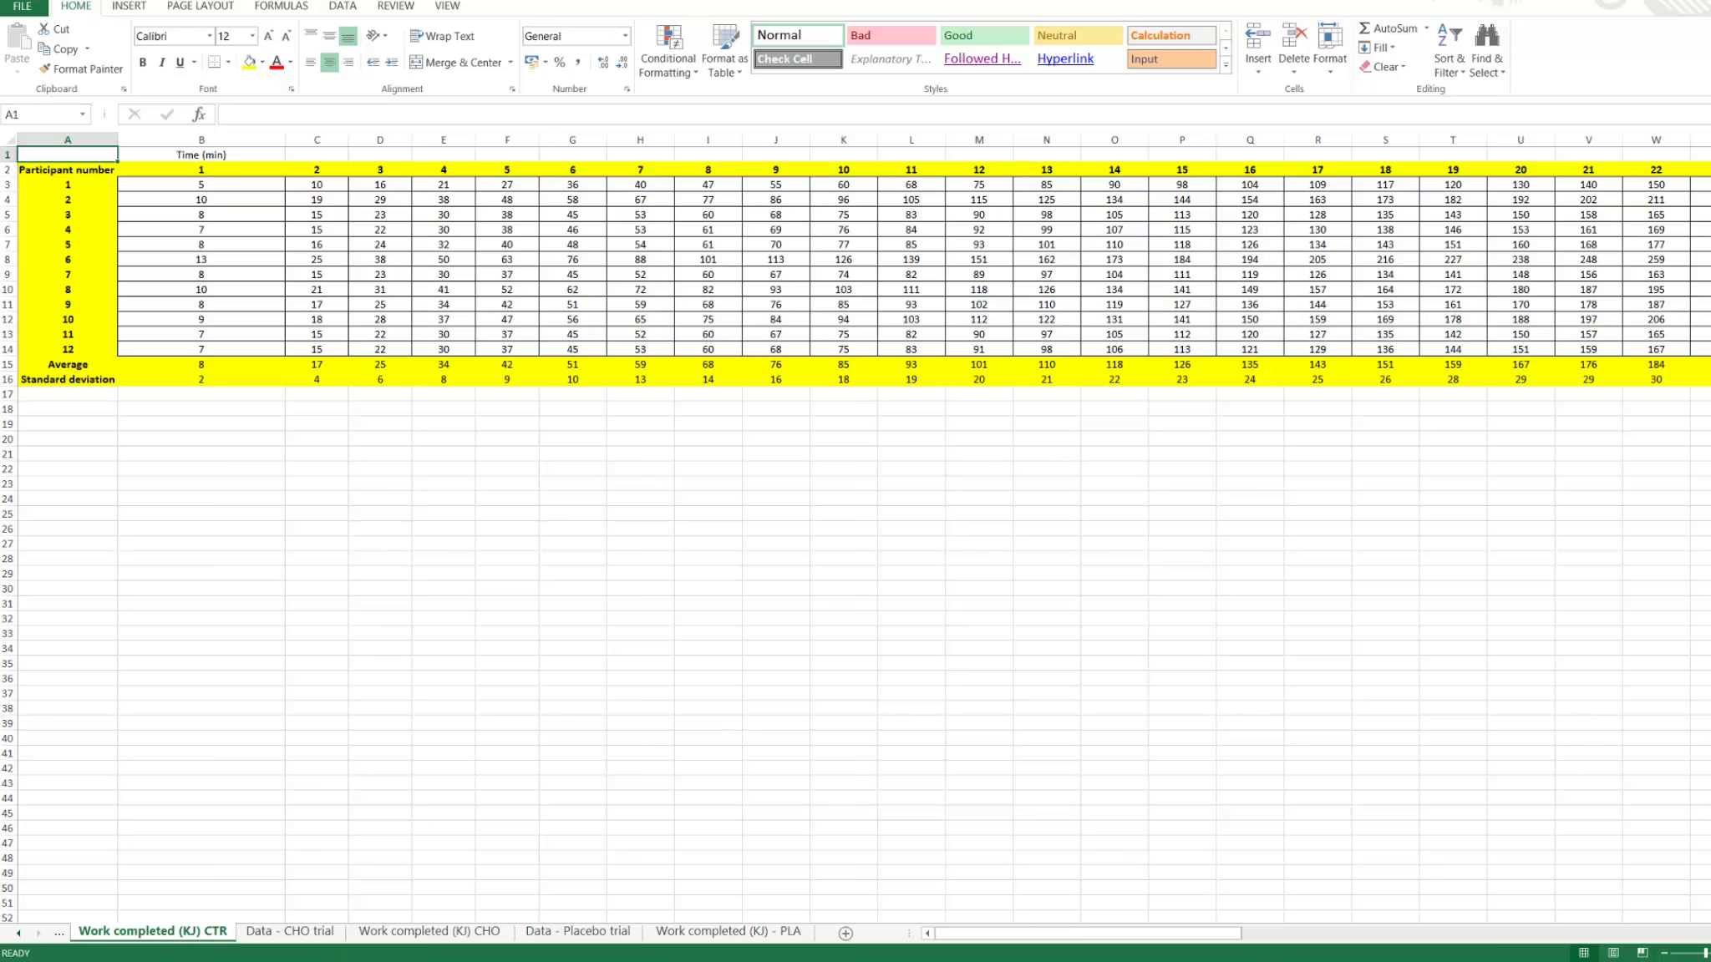
left_click(538, 911)
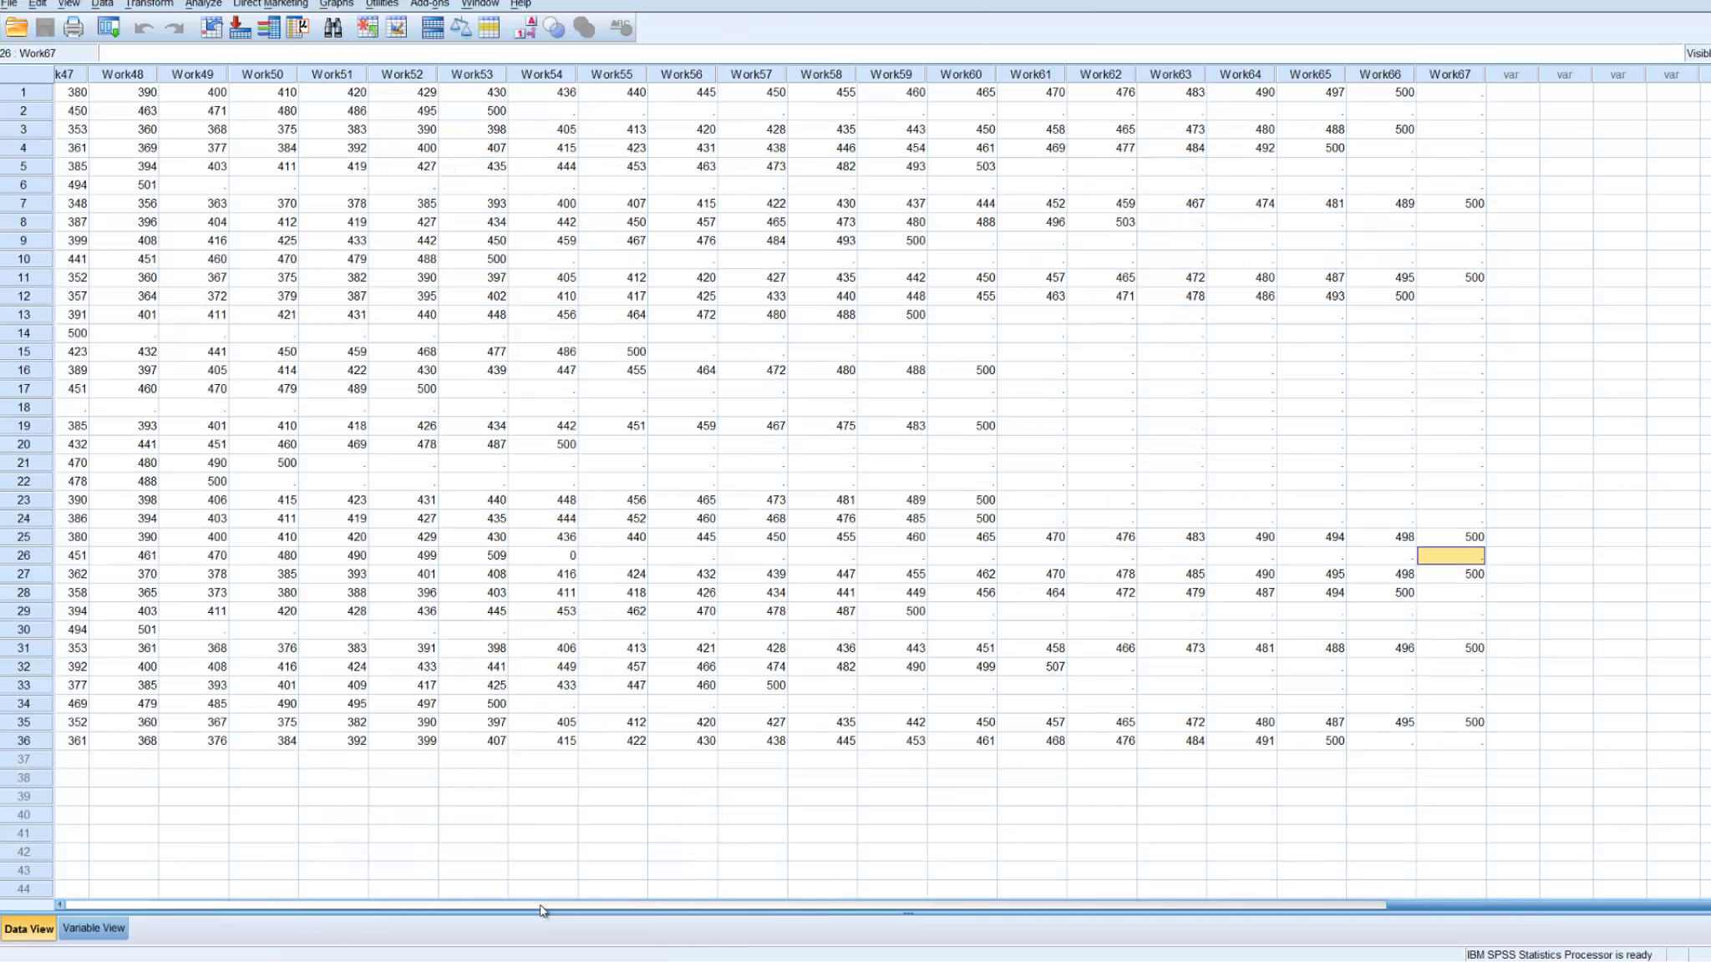
left_click(518, 598)
key("Up")
key("Up")
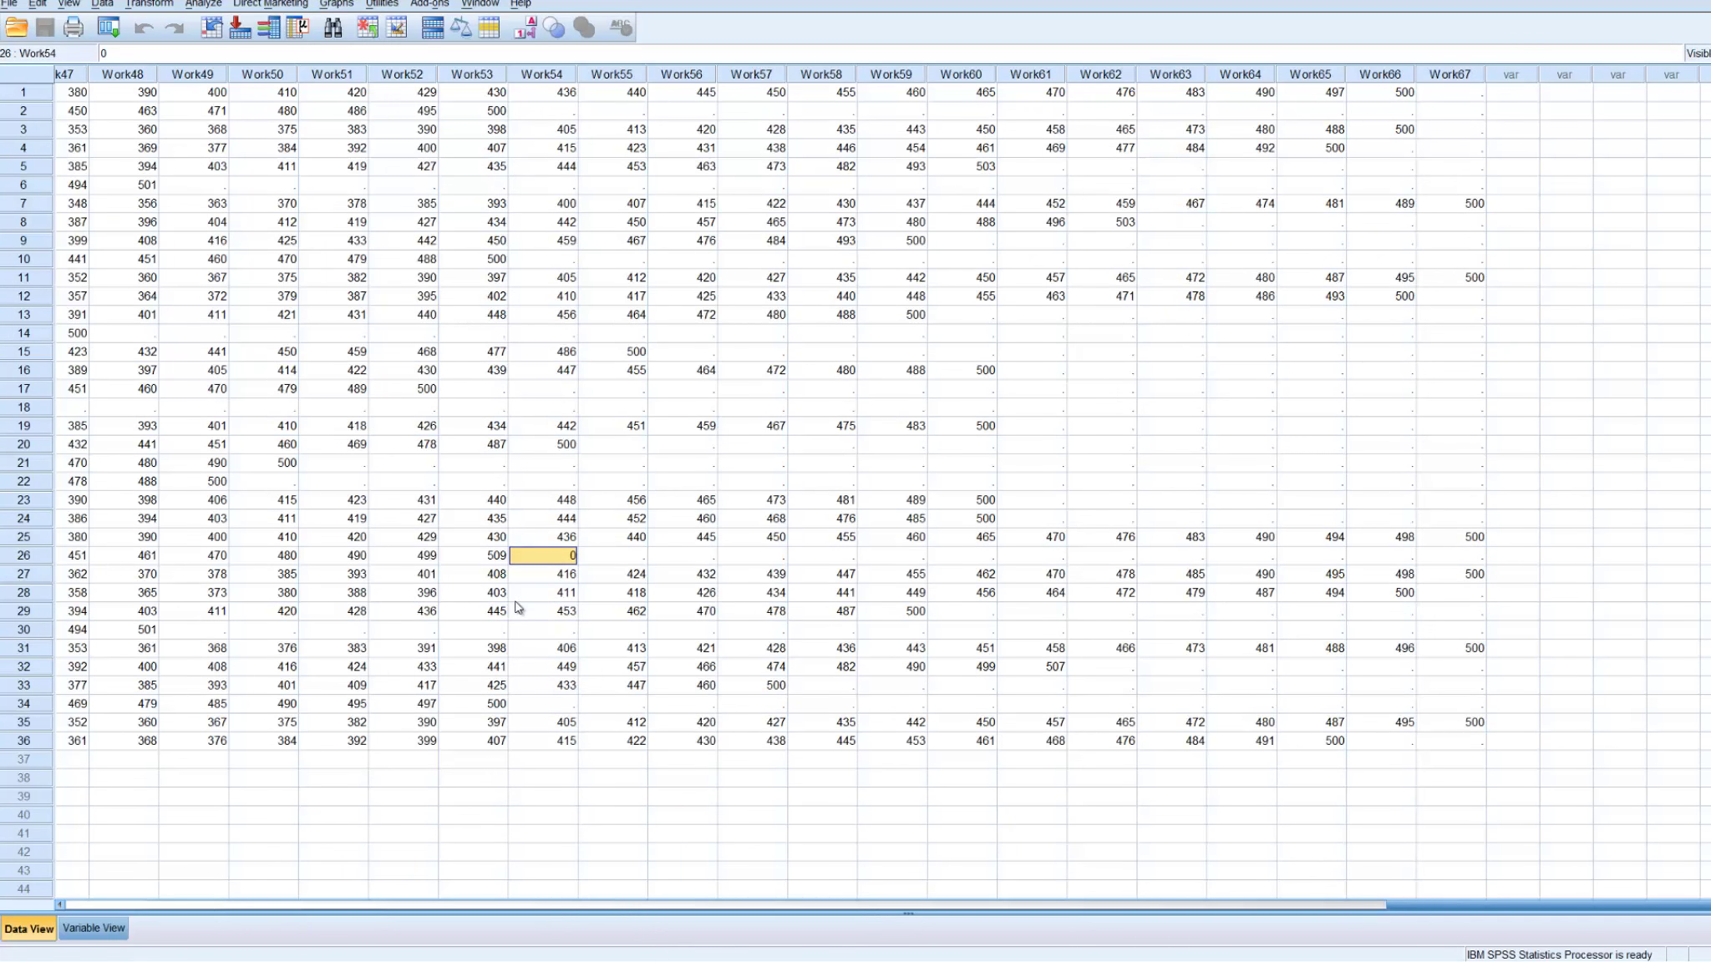
key("Up")
key("Left")
key("Left")
key("Left")
key("Left")
key("Left")
key("Left")
key("Left")
key("Left")
key("Left")
key("Left")
key("Left")
key("Left")
key("Left")
key("Left")
key("Left")
key("Left")
key("Left")
key("Left")
key("Left")
key("Left")
key("Left")
key("Left")
key("Left")
key("Left")
key("Left")
key("Left")
key("Left")
key("Left")
key("Left")
key("Left")
key("Left")
key("Left")
key("Left")
key("Left")
key("Left")
key("Left")
key("Left")
key("Left")
key("Left")
key("Left")
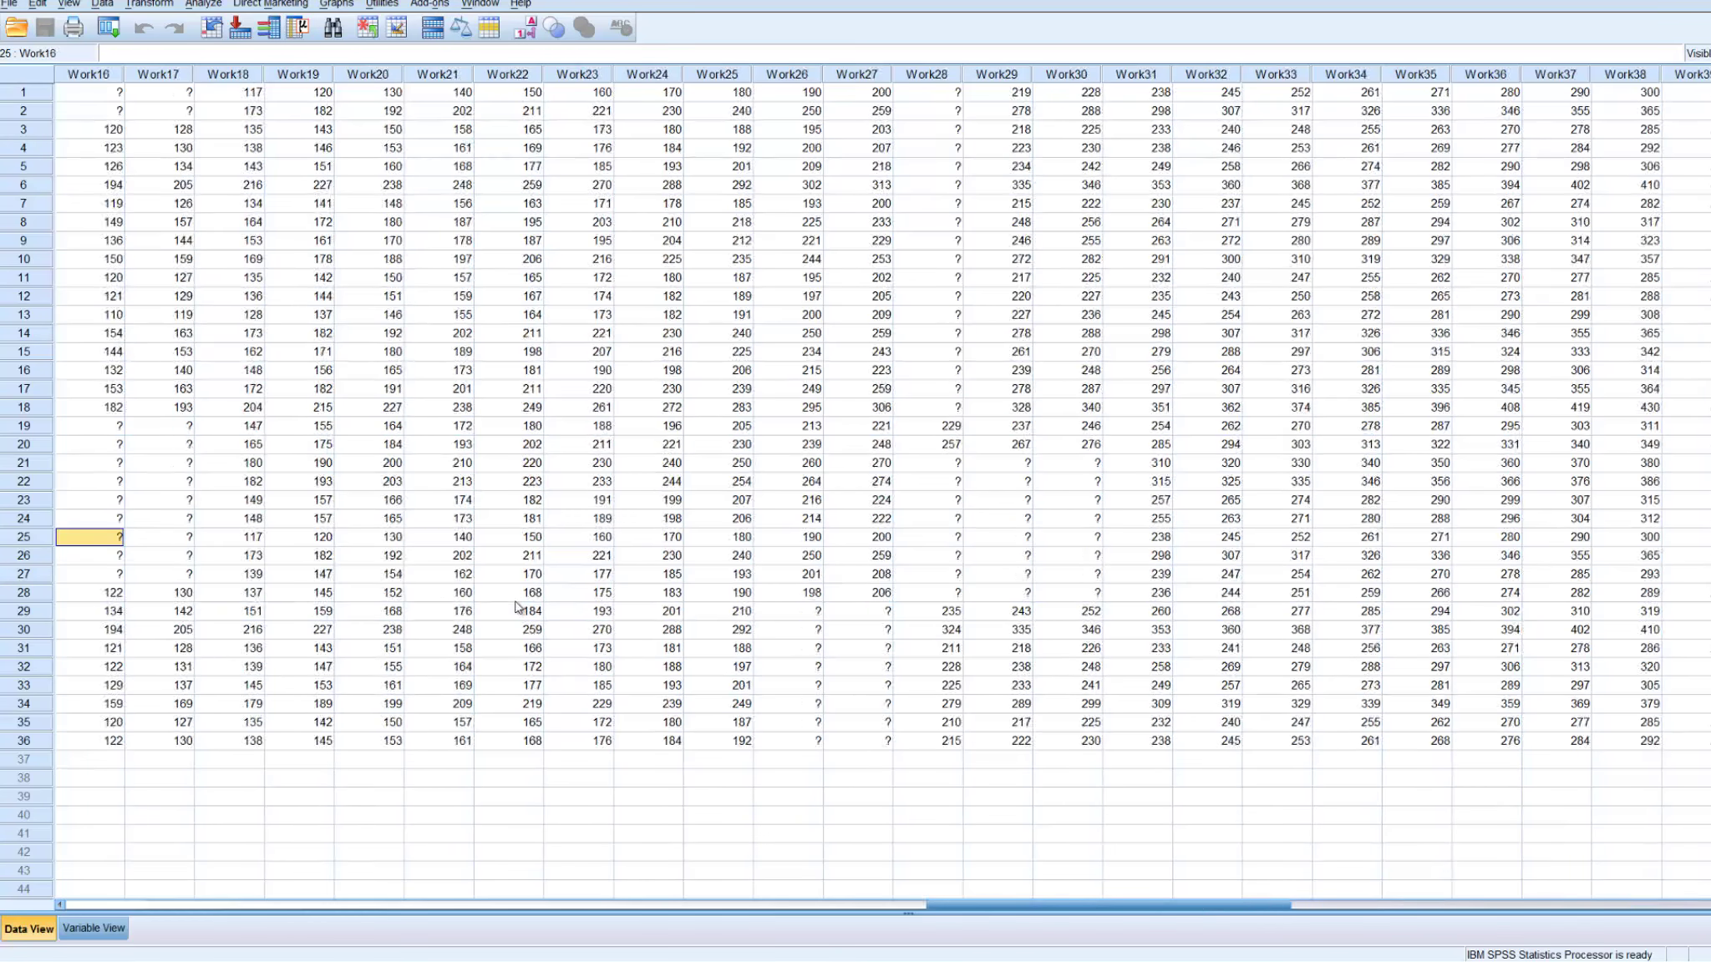
key("Left")
key("Left")
key("Left")
key("Left")
key("Left")
key("Left")
key("Left")
key("Left")
key("Left")
key("Left")
key("Left")
key("Left")
key("Left")
key("Left")
key("Left")
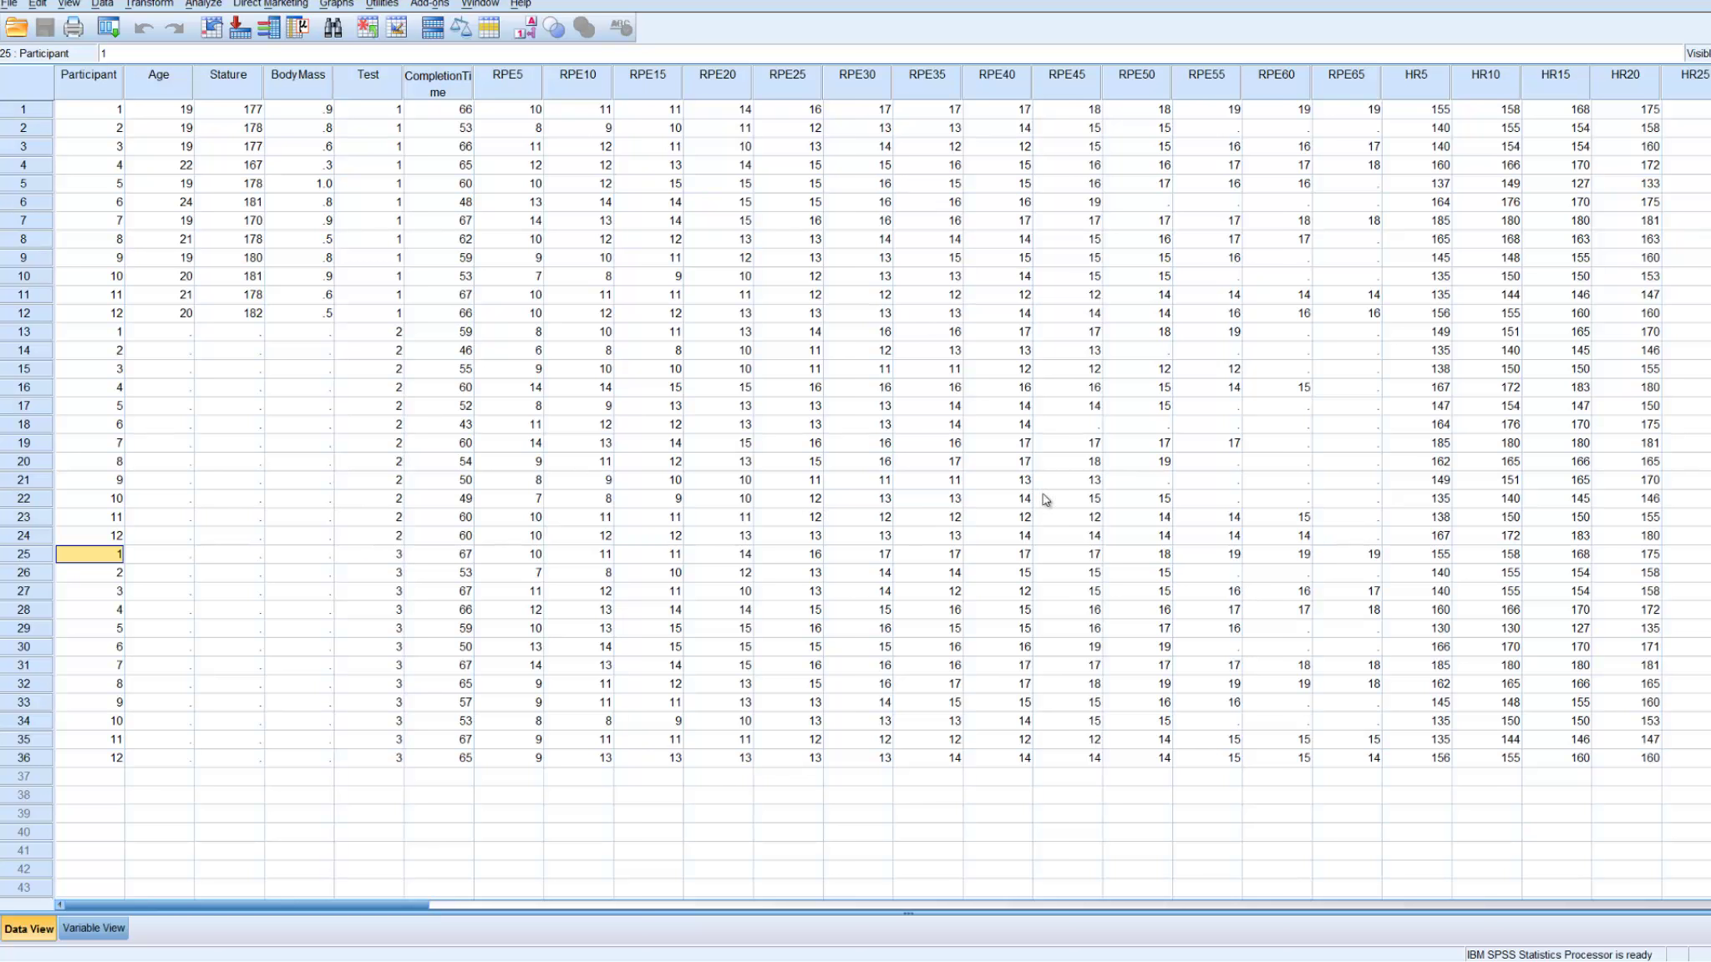
left_click(1320, 480)
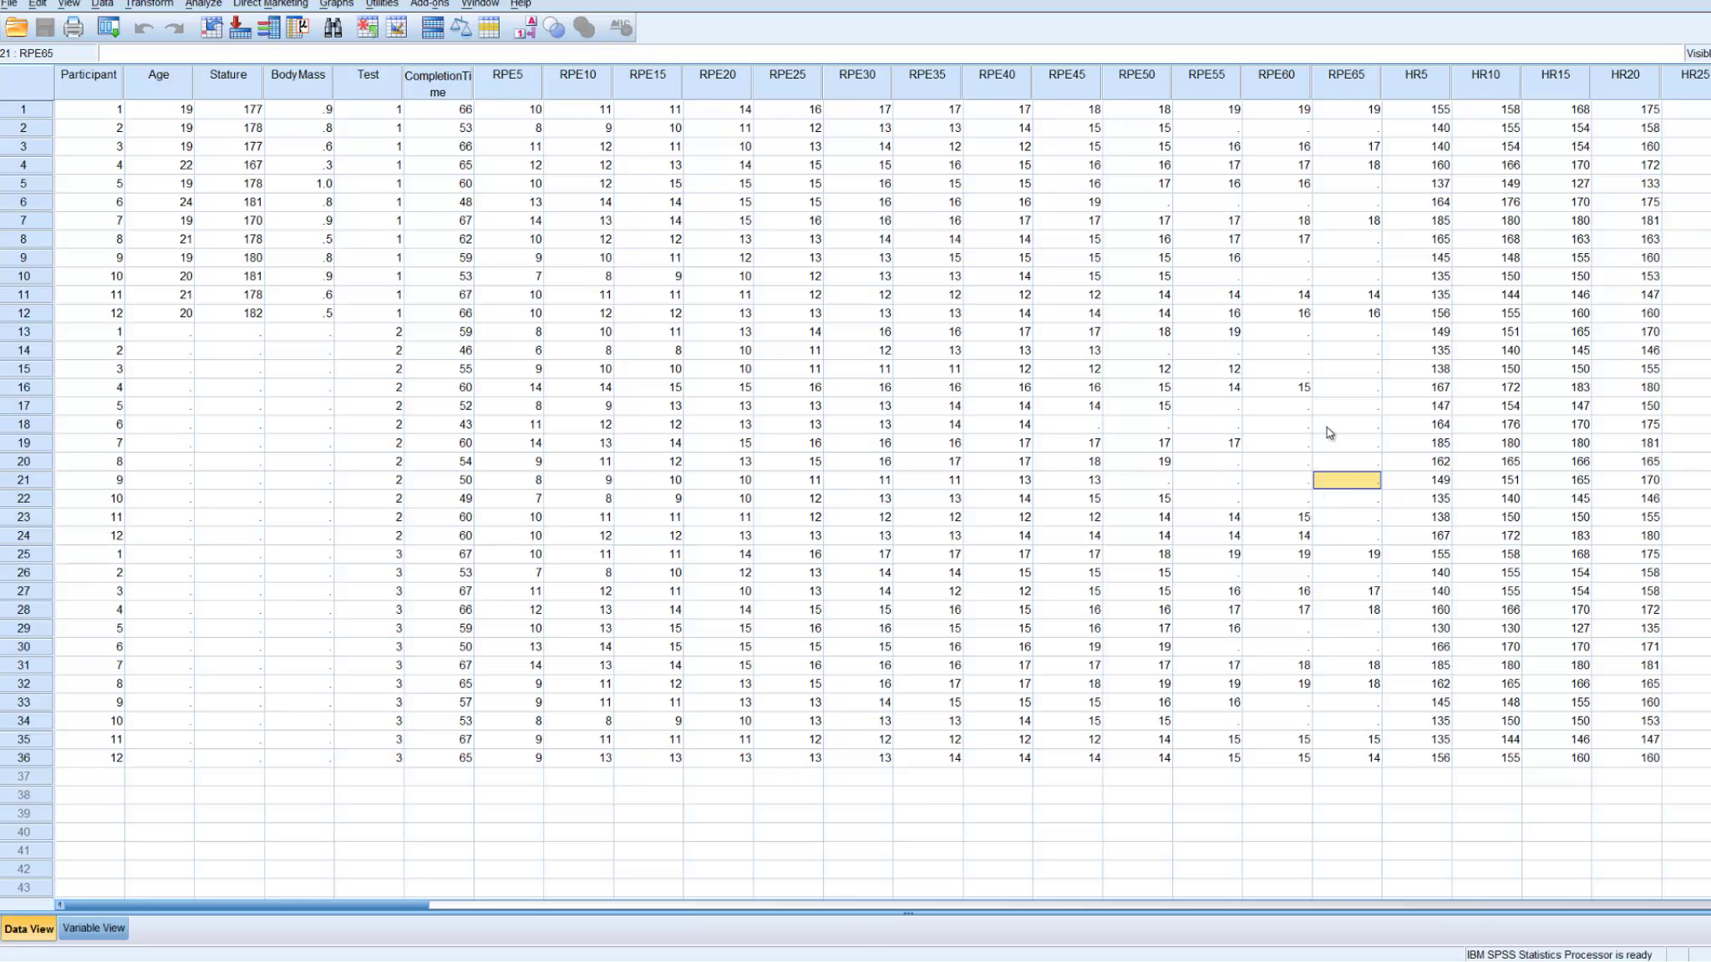
left_click(1326, 424)
left_click(1352, 388)
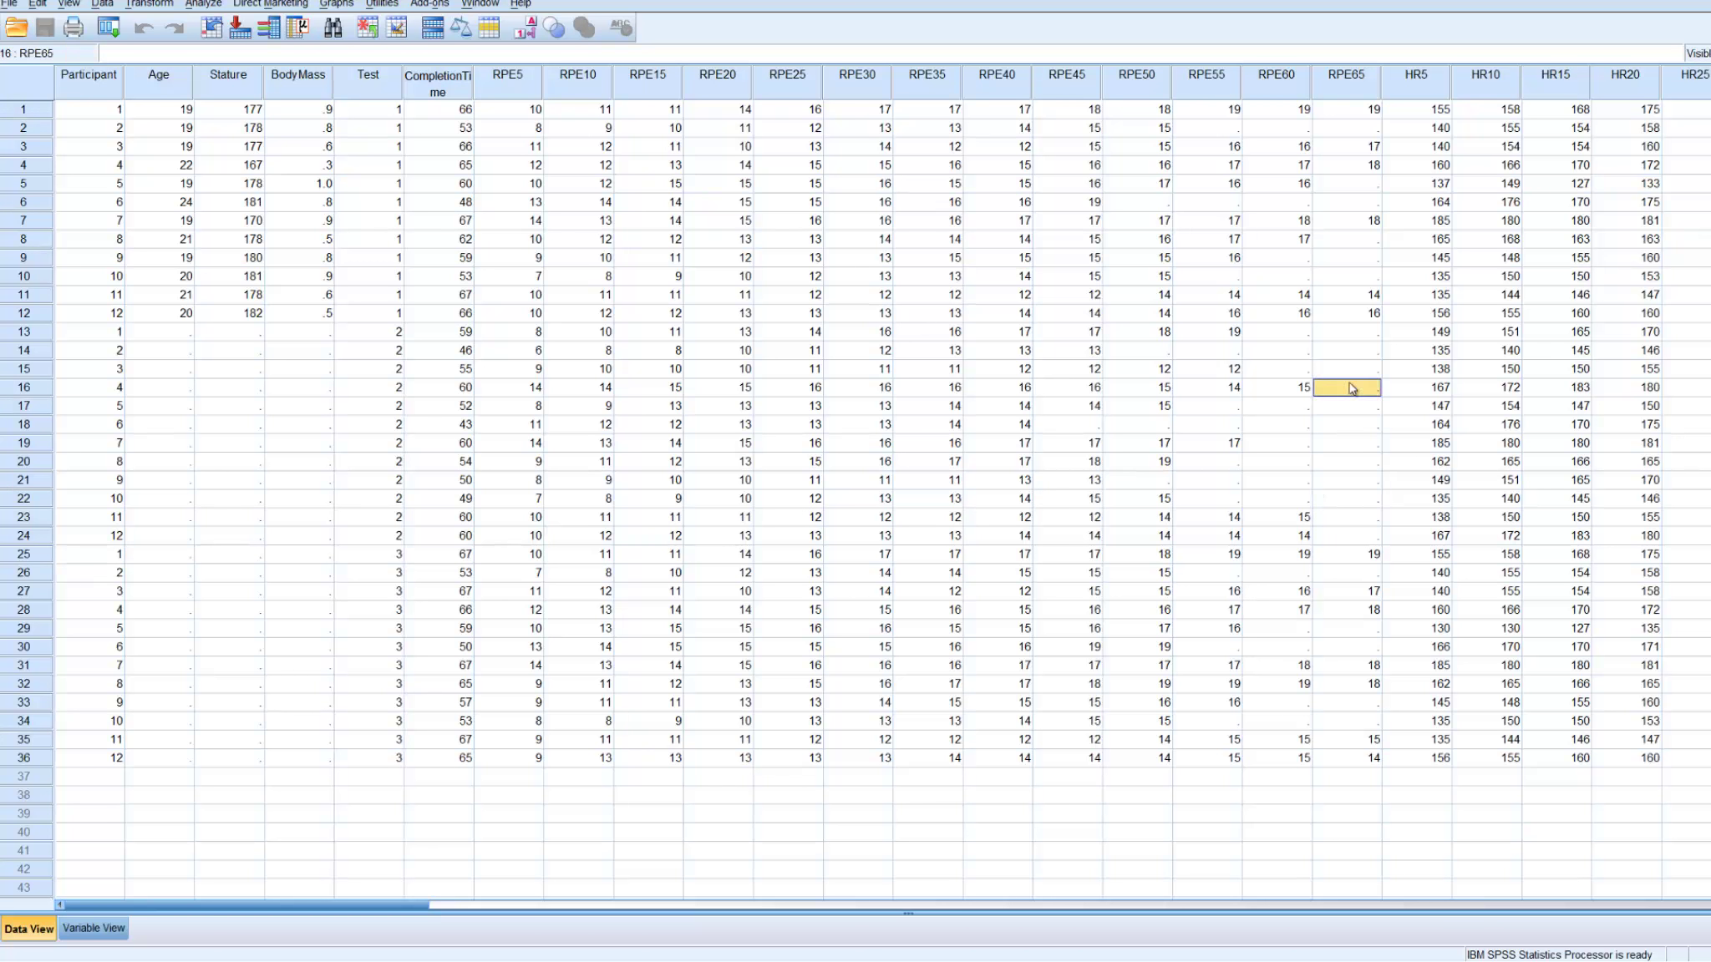
left_click(1285, 448)
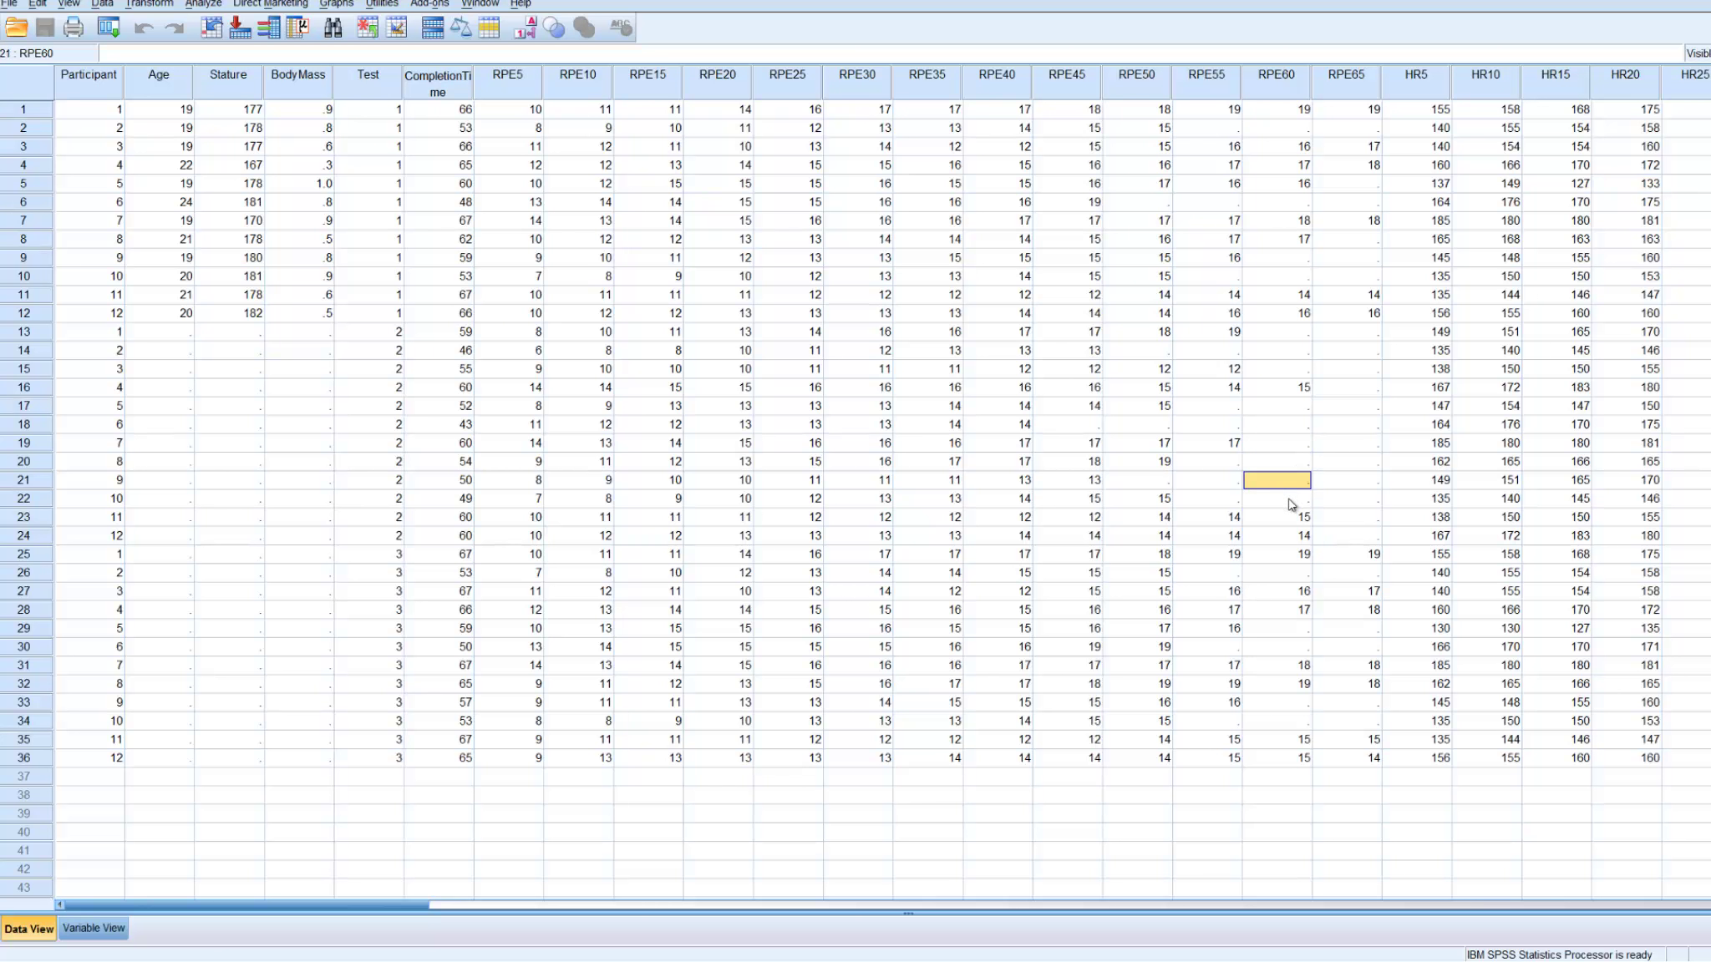
left_click(1291, 497)
left_click(1331, 503)
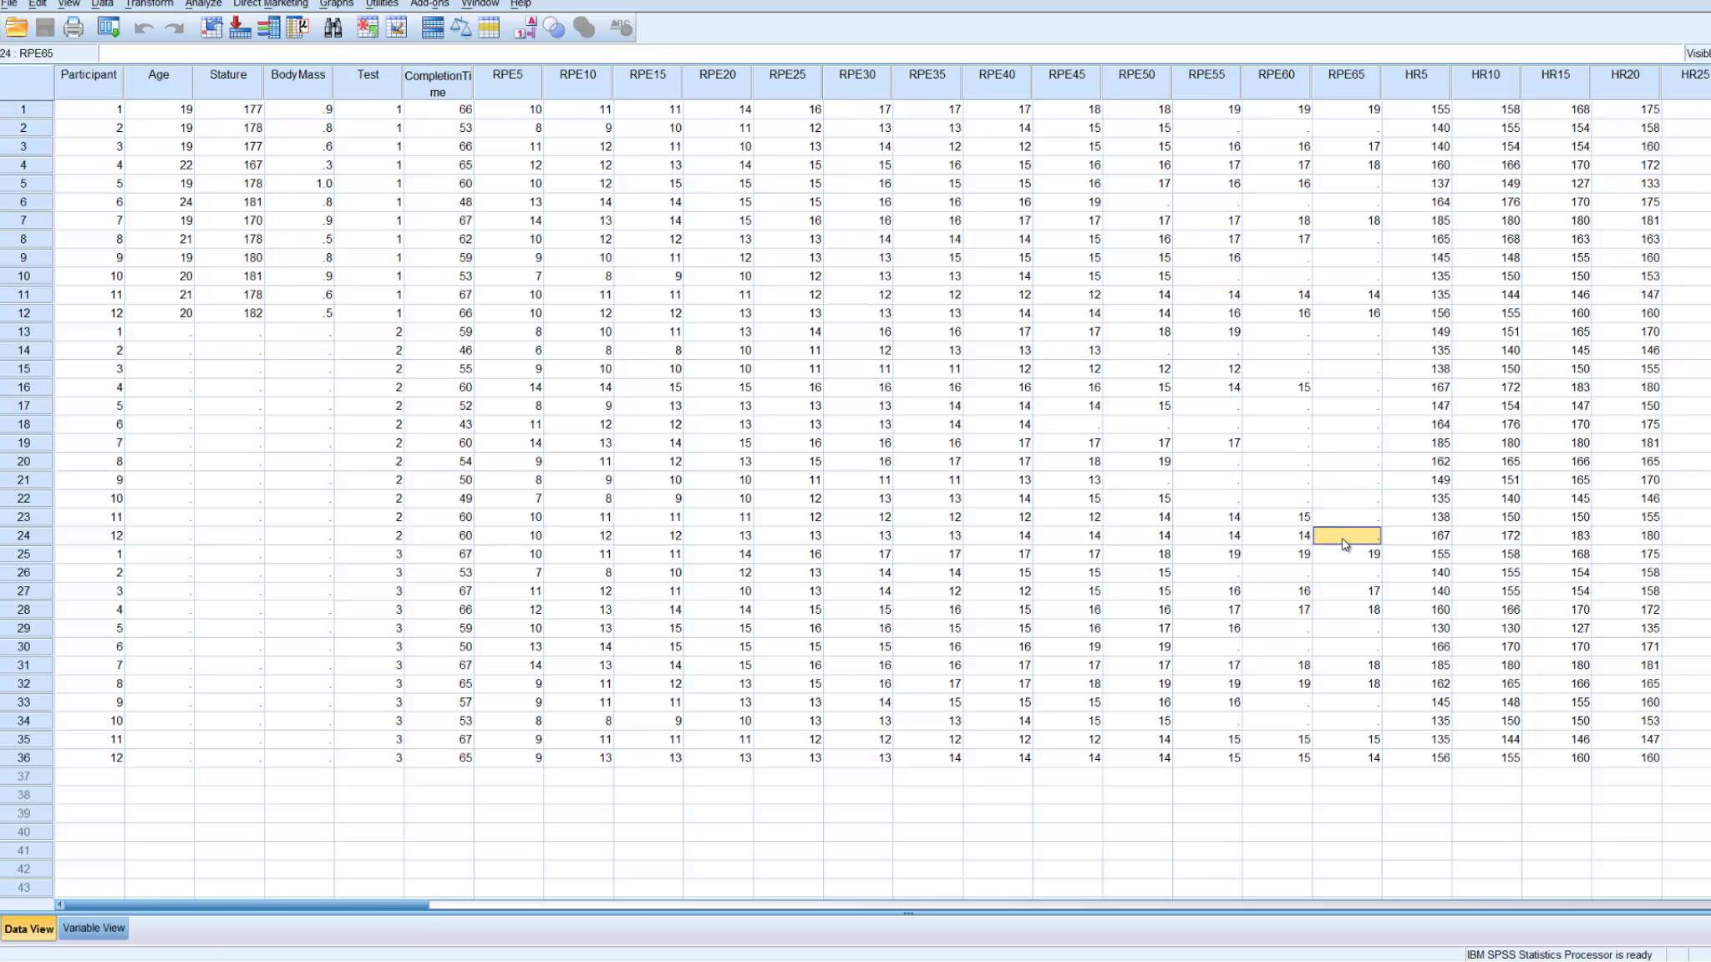
left_click(1342, 443)
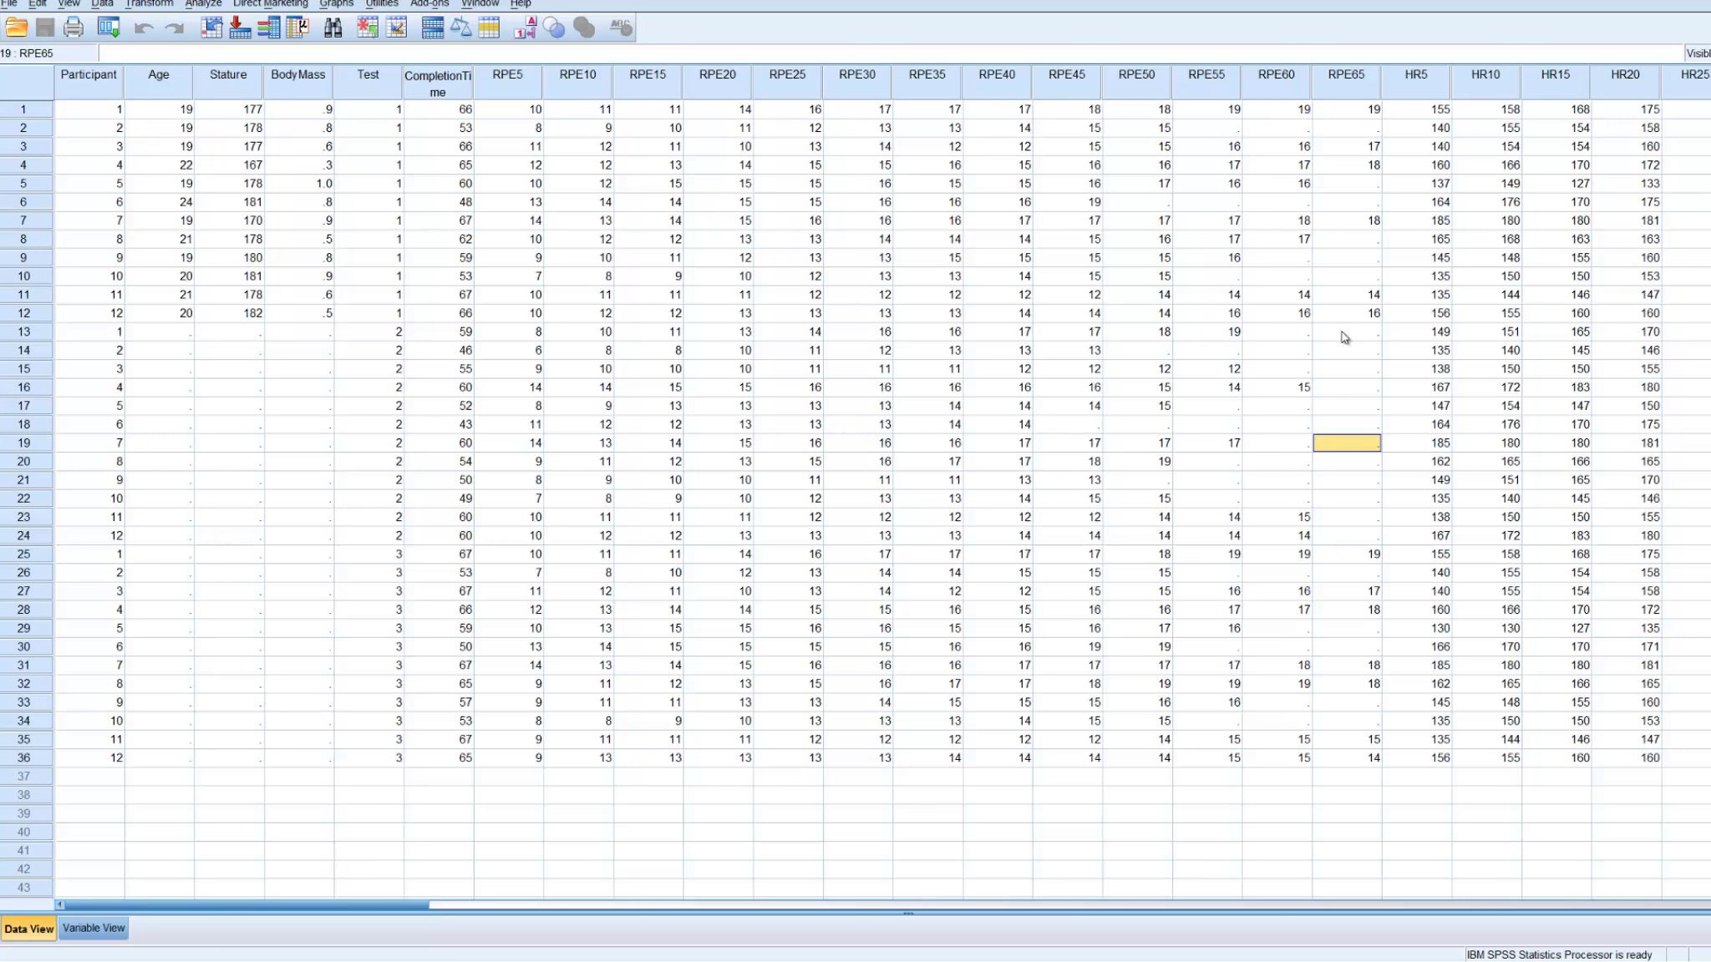
left_click(1341, 333)
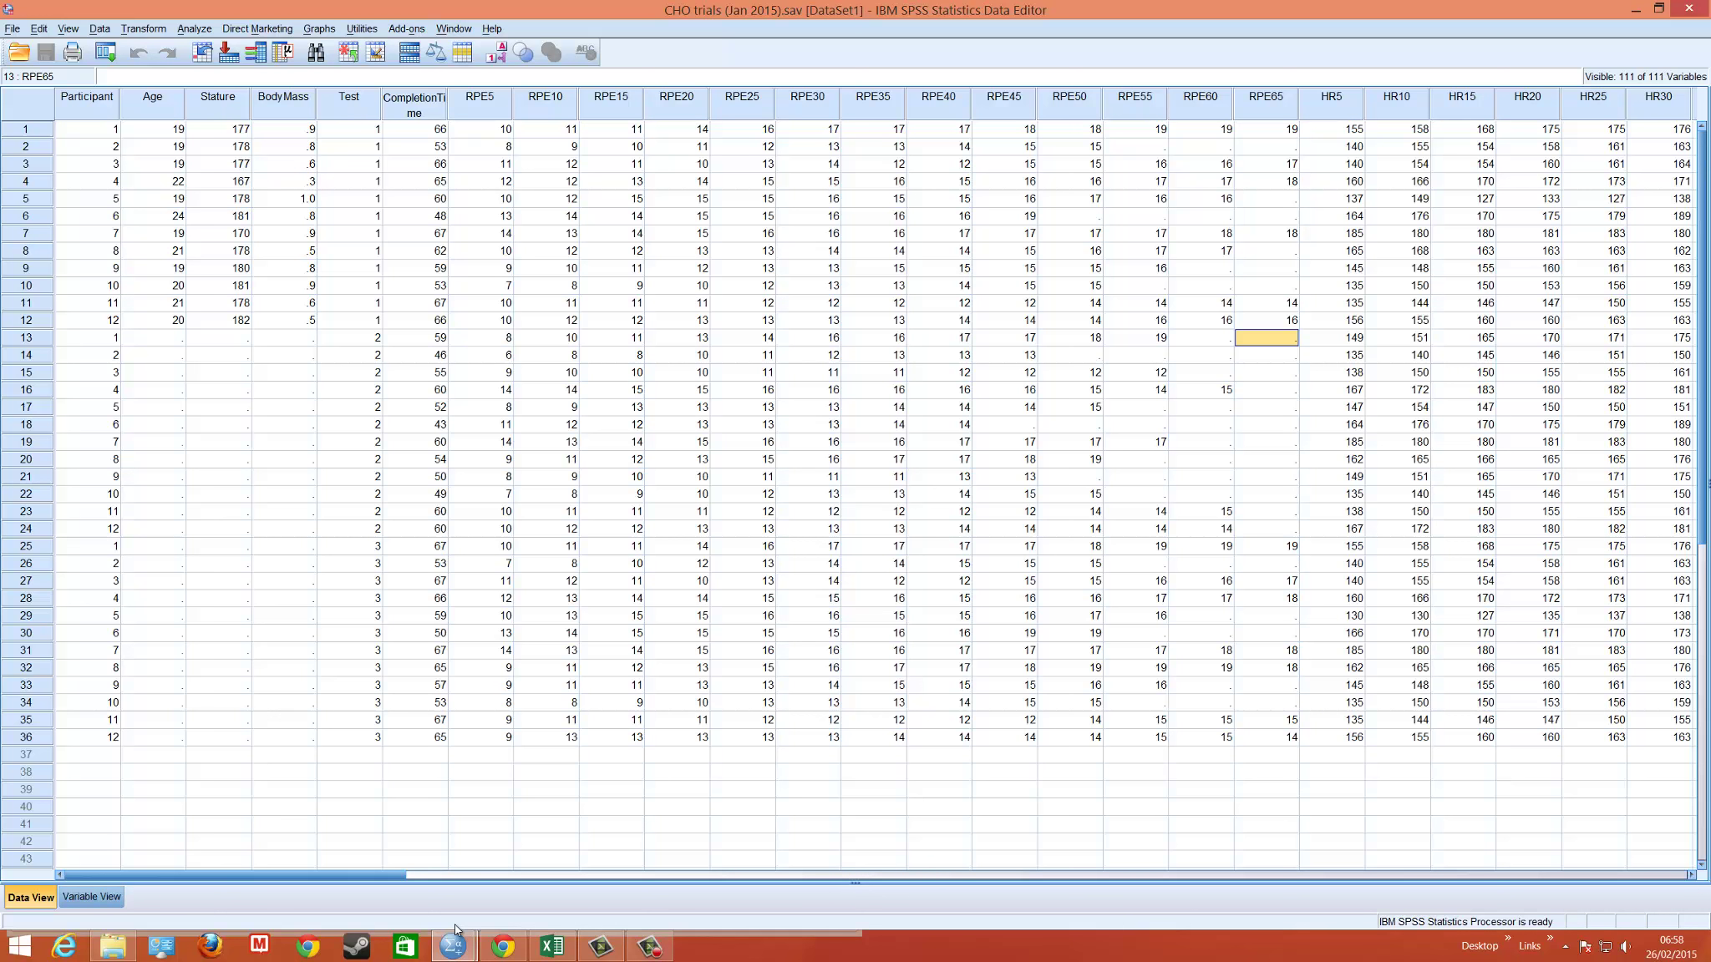
- Bring the Output Viewer forward and jump to the Explore output for Age and Stature
mouse_move(453, 946)
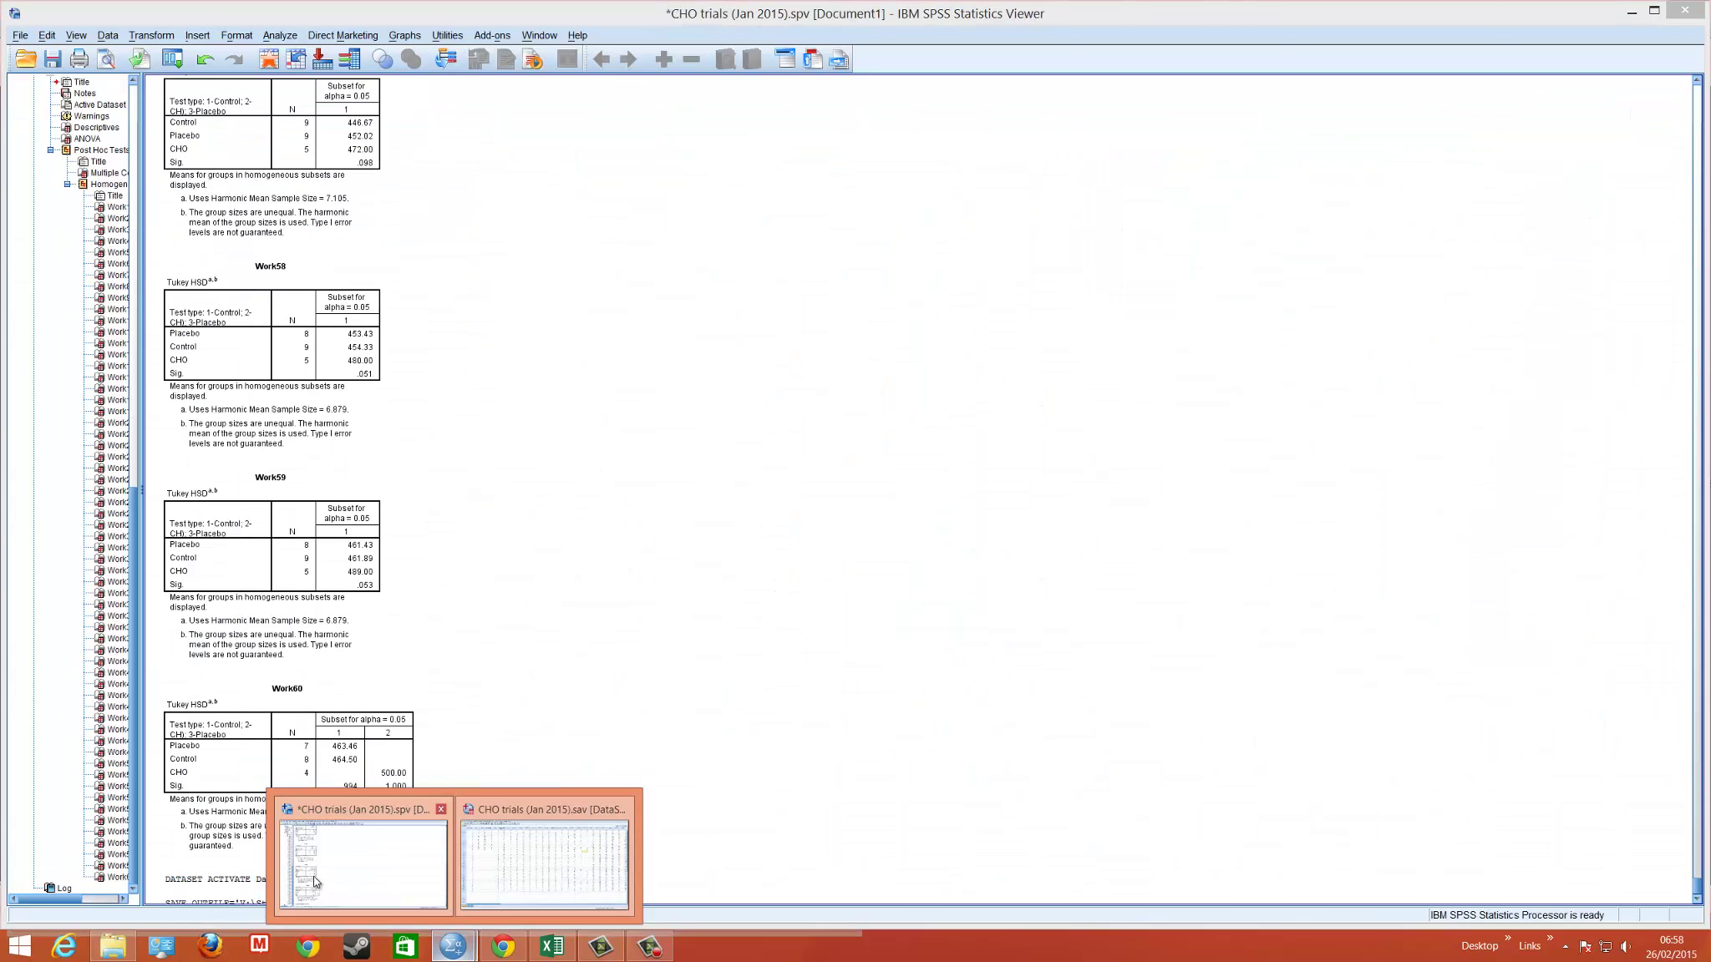
left_click(316, 882)
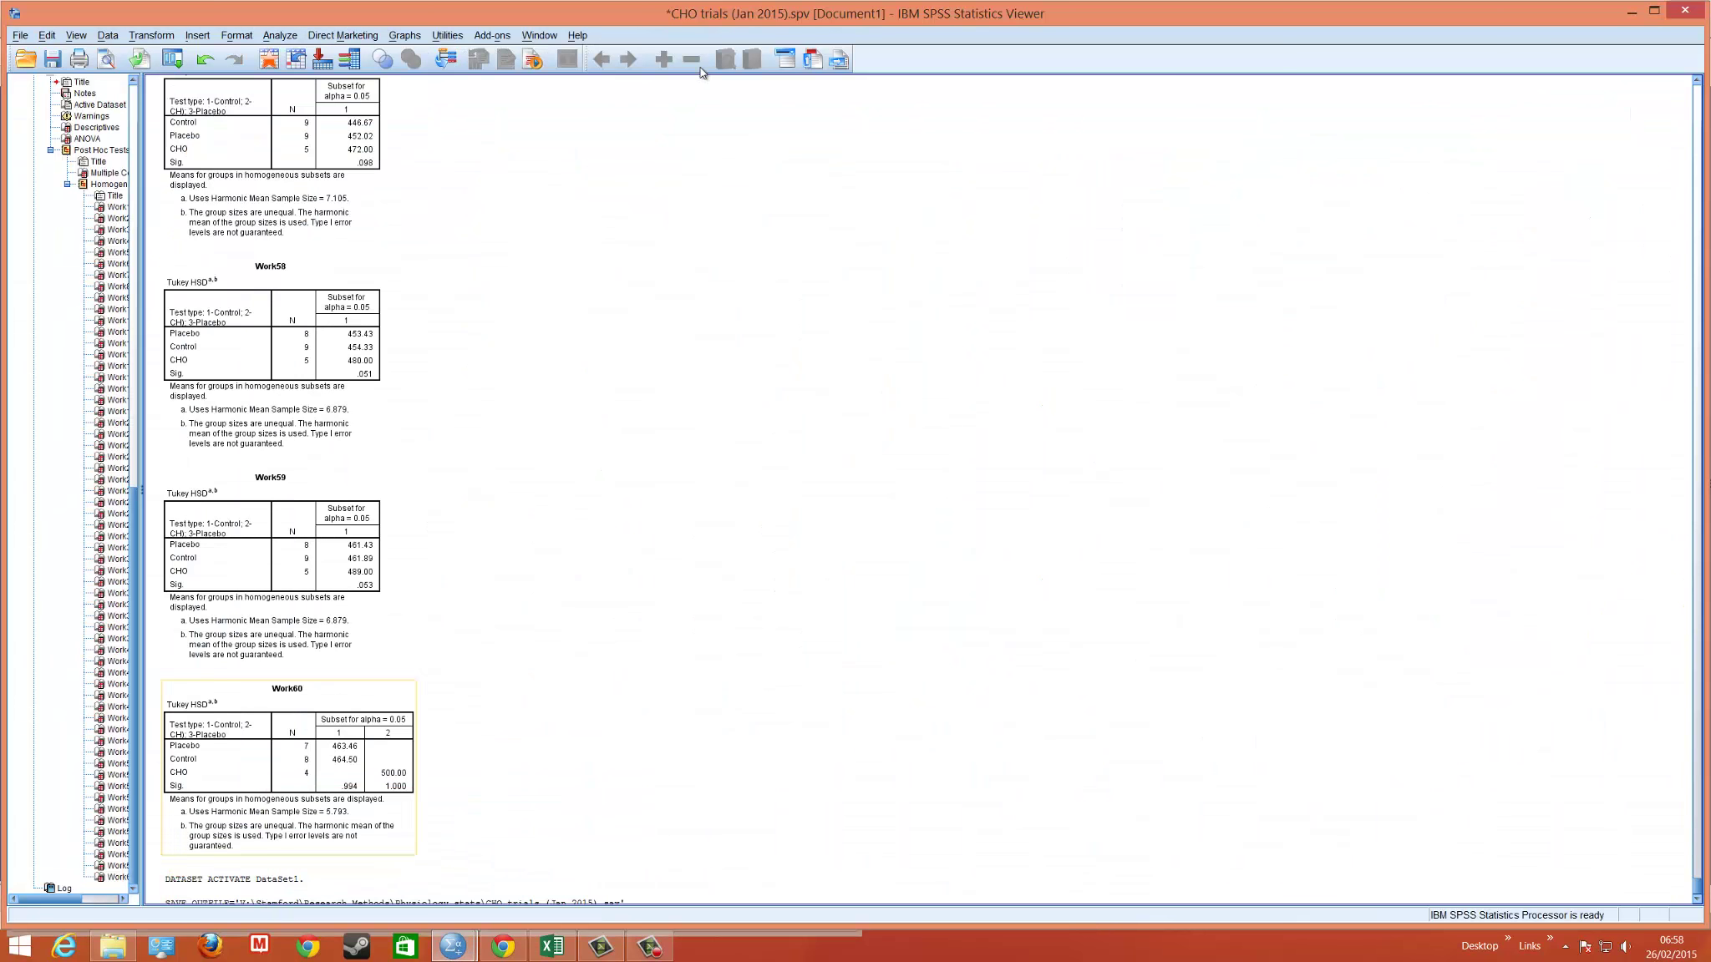
scroll(91, 154, "up", 15)
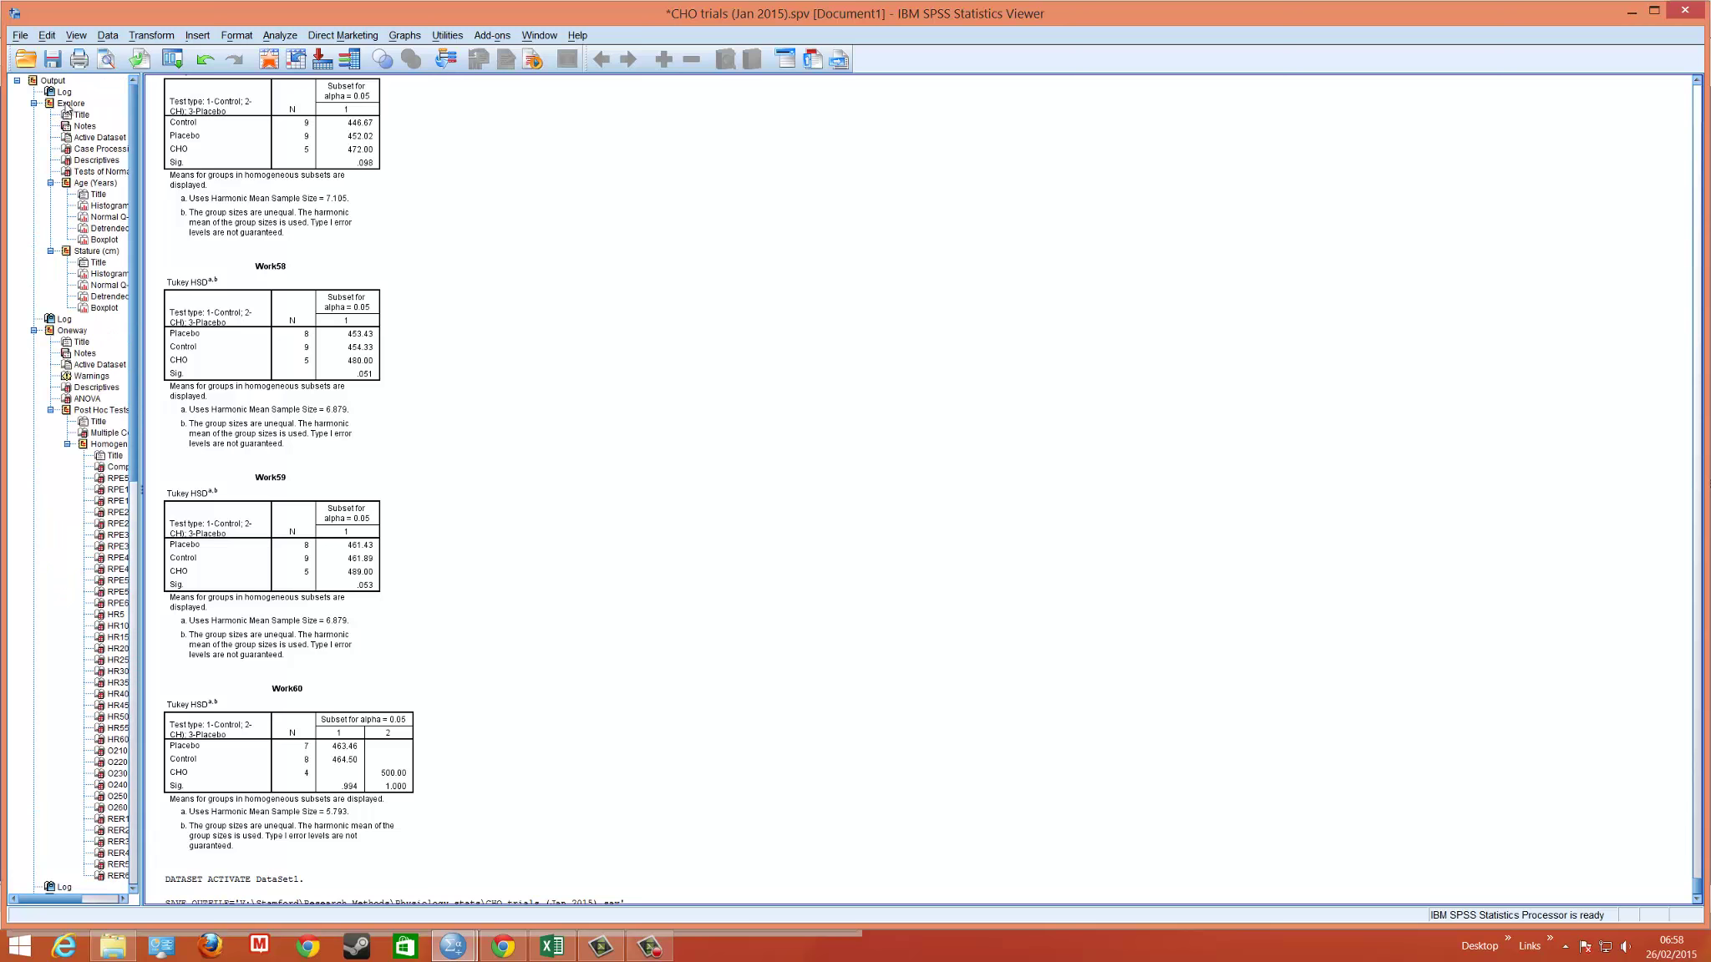
left_click(56, 106)
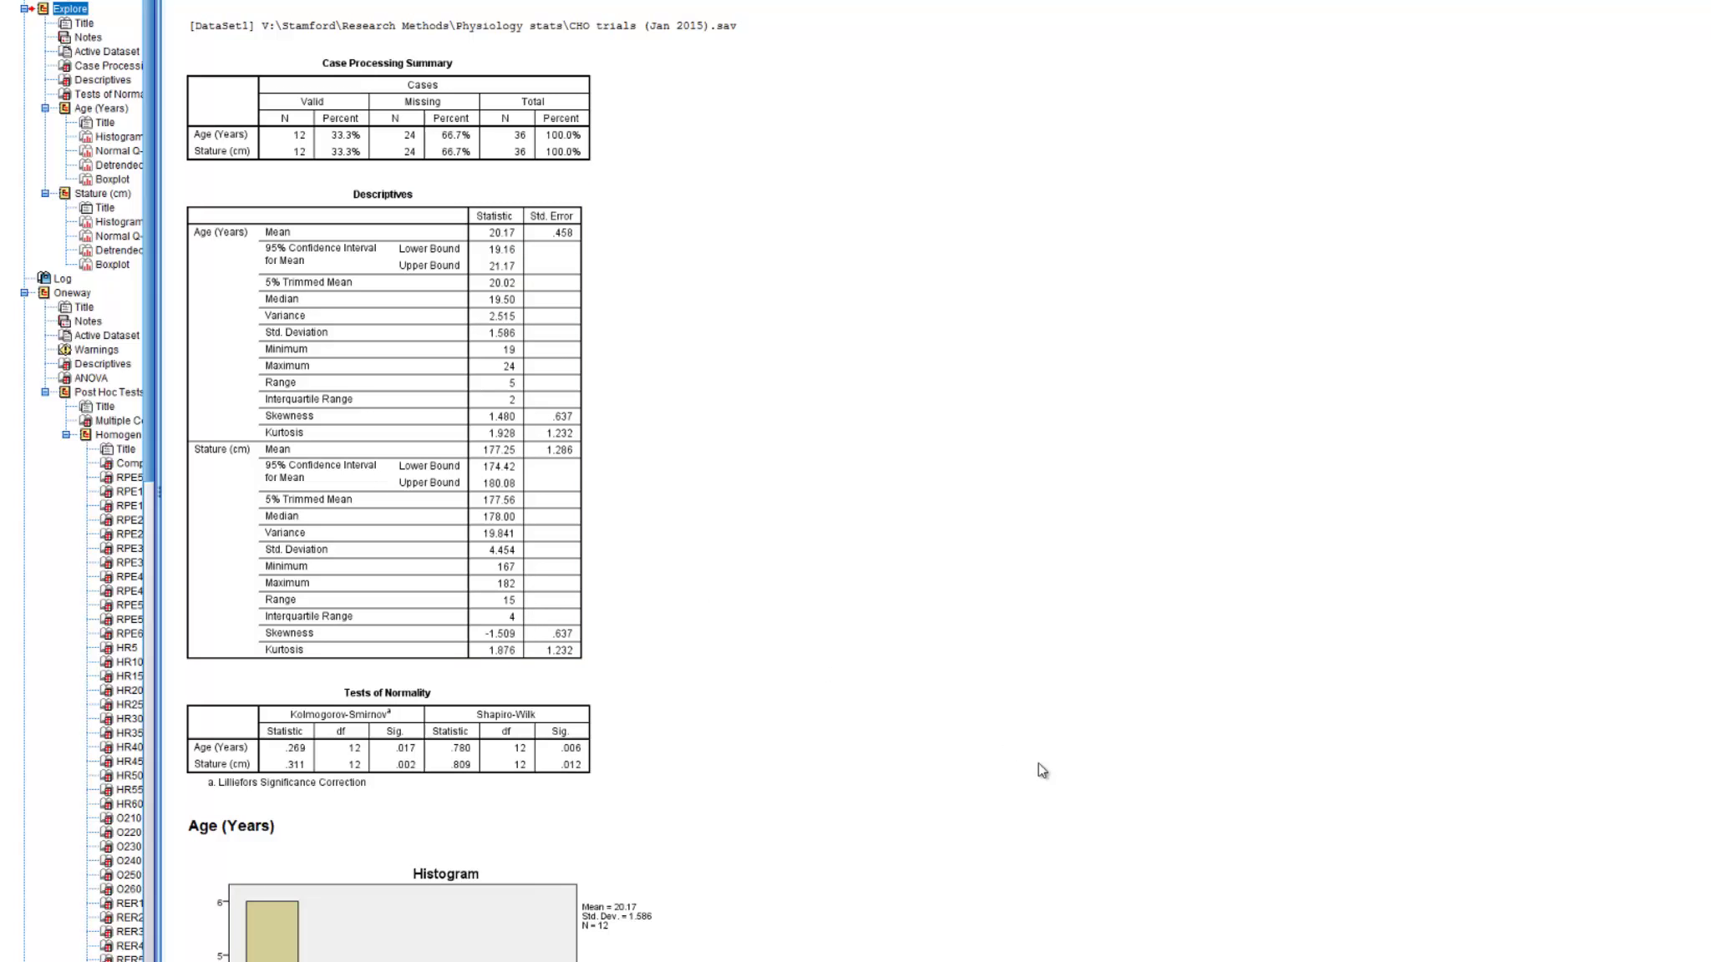
- Scroll past Tests of Normality (Shapiro-Wilk .006 Age, .012 Stature) and select the Age histogram
scroll(1043, 770, "down", 3)
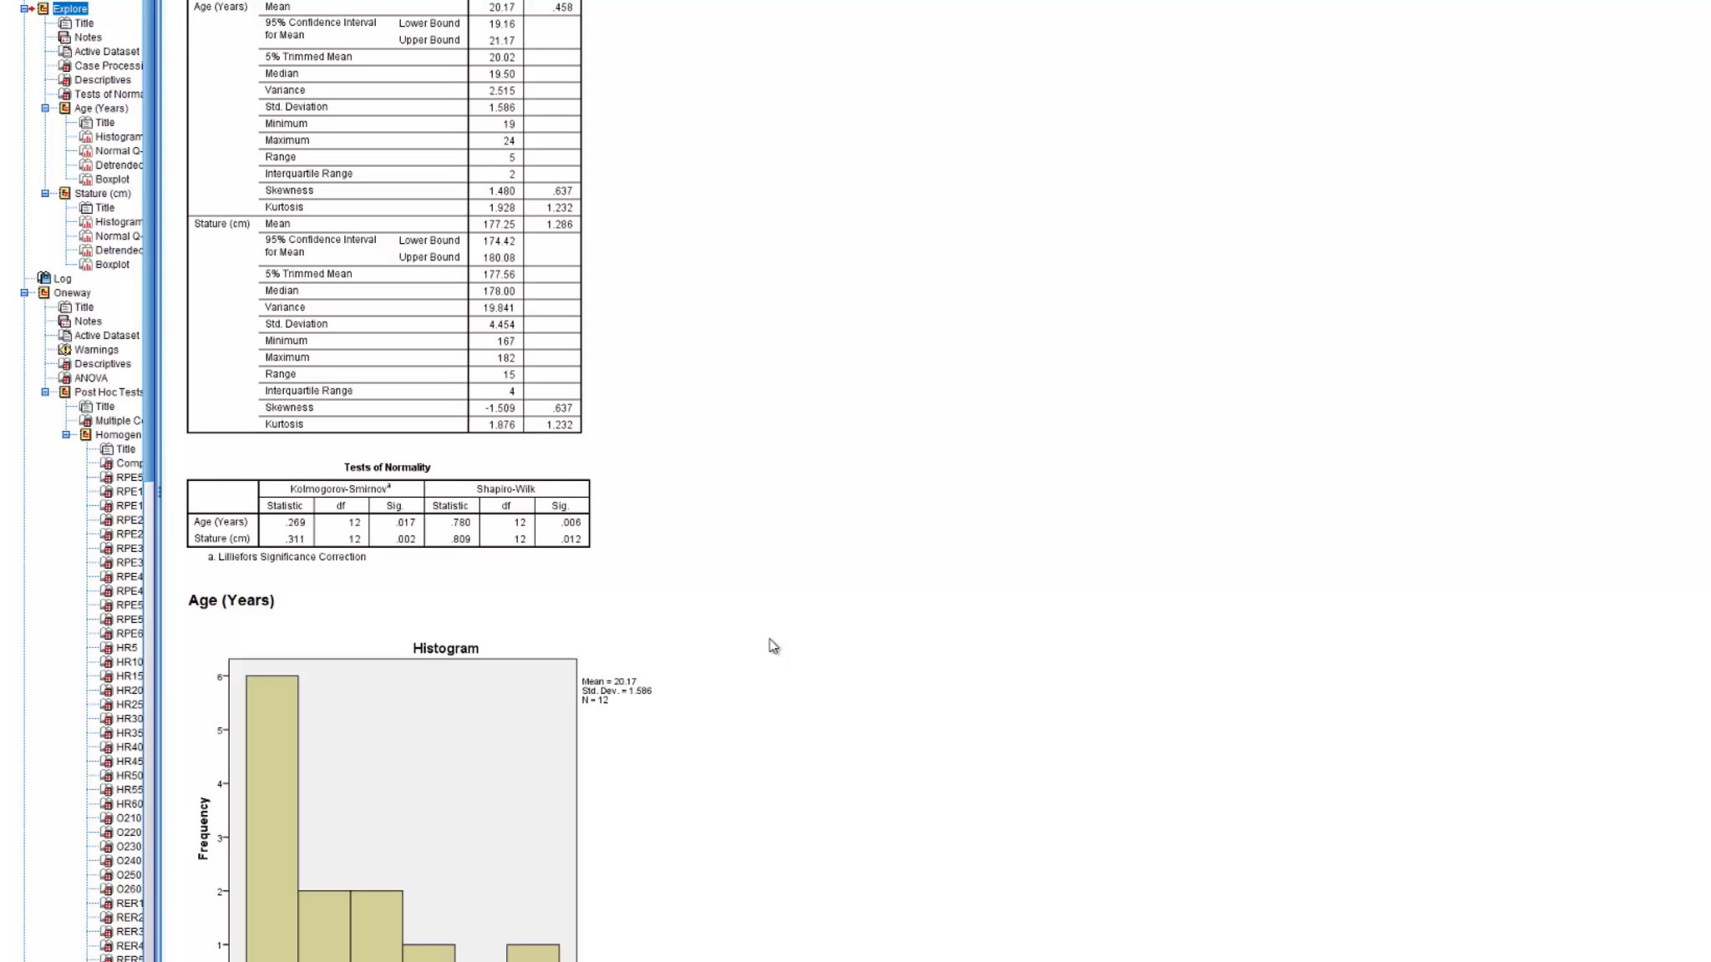
scroll(772, 646, "down", 2)
scroll(772, 646, "down", 2)
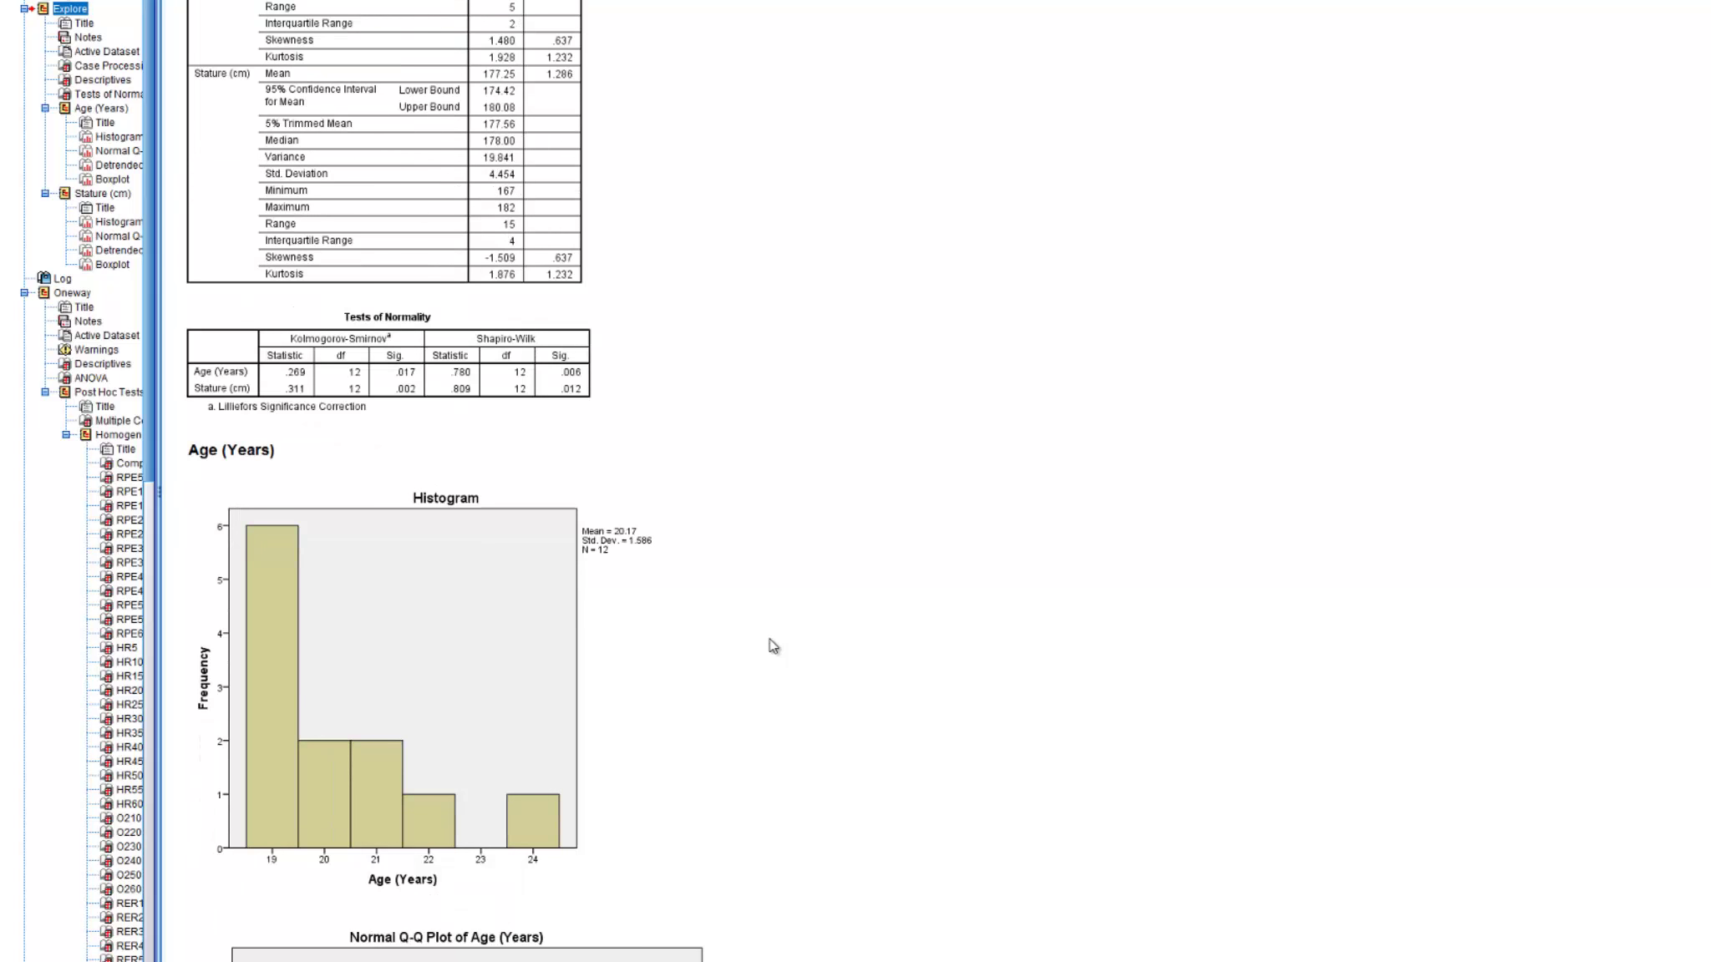
scroll(773, 646, "down", 4)
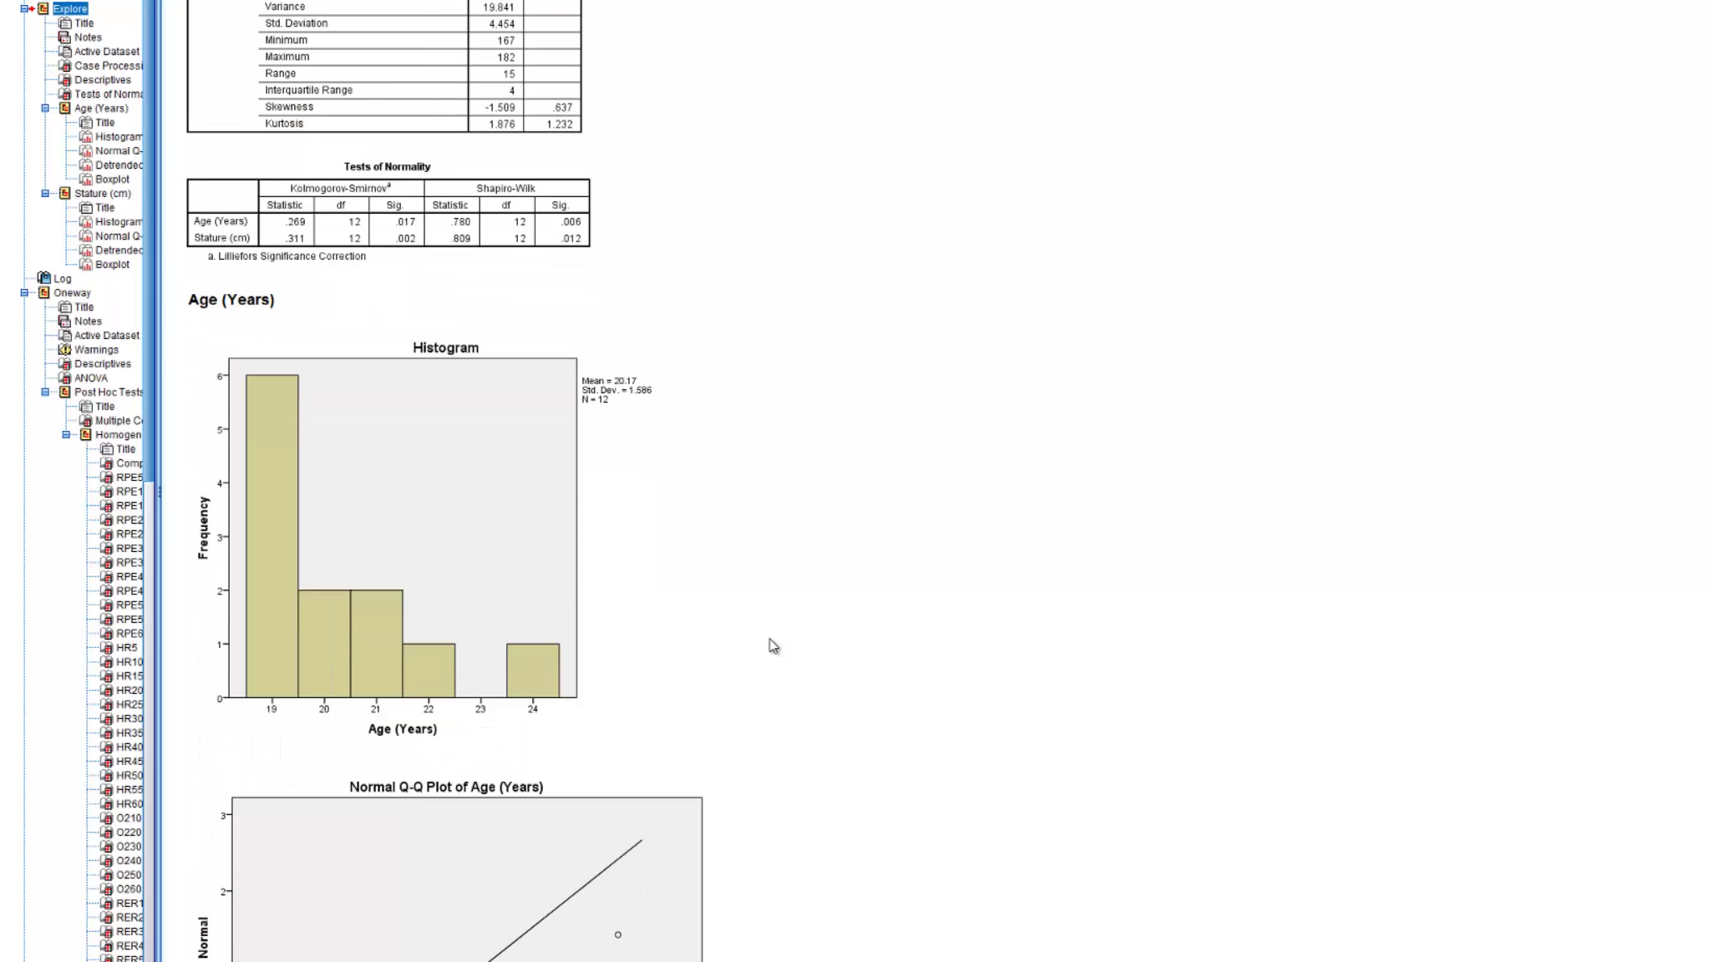
scroll(773, 646, "down", 2)
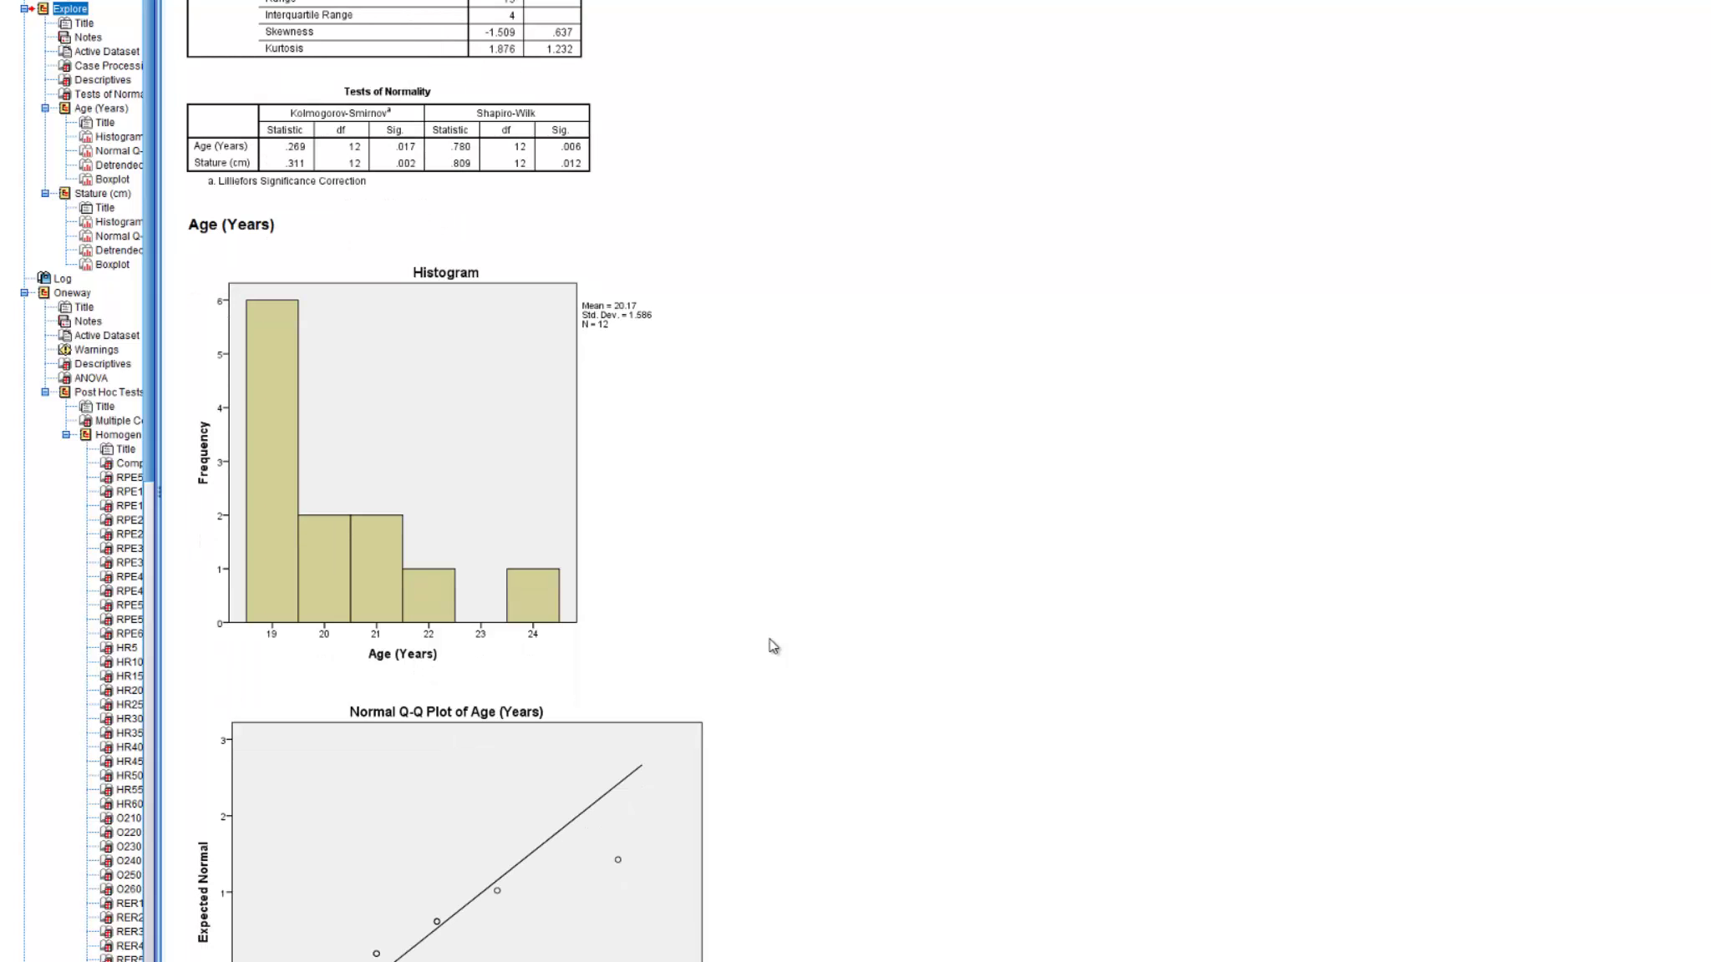
scroll(773, 646, "down", 2)
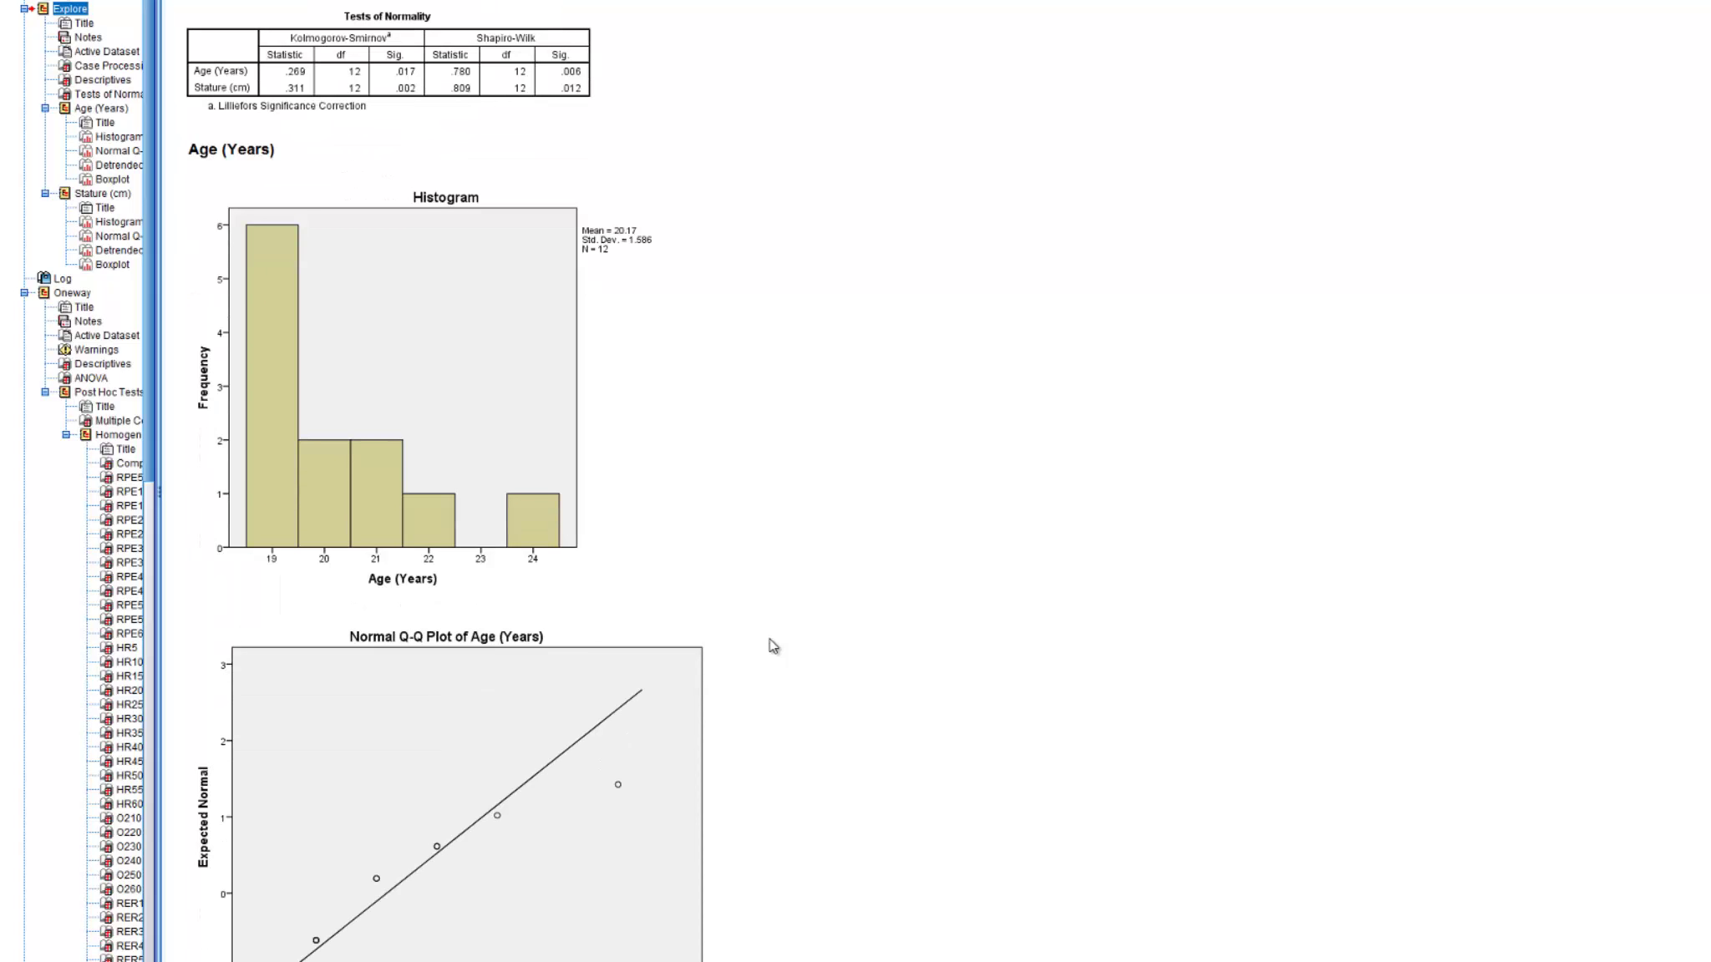
left_click(508, 328)
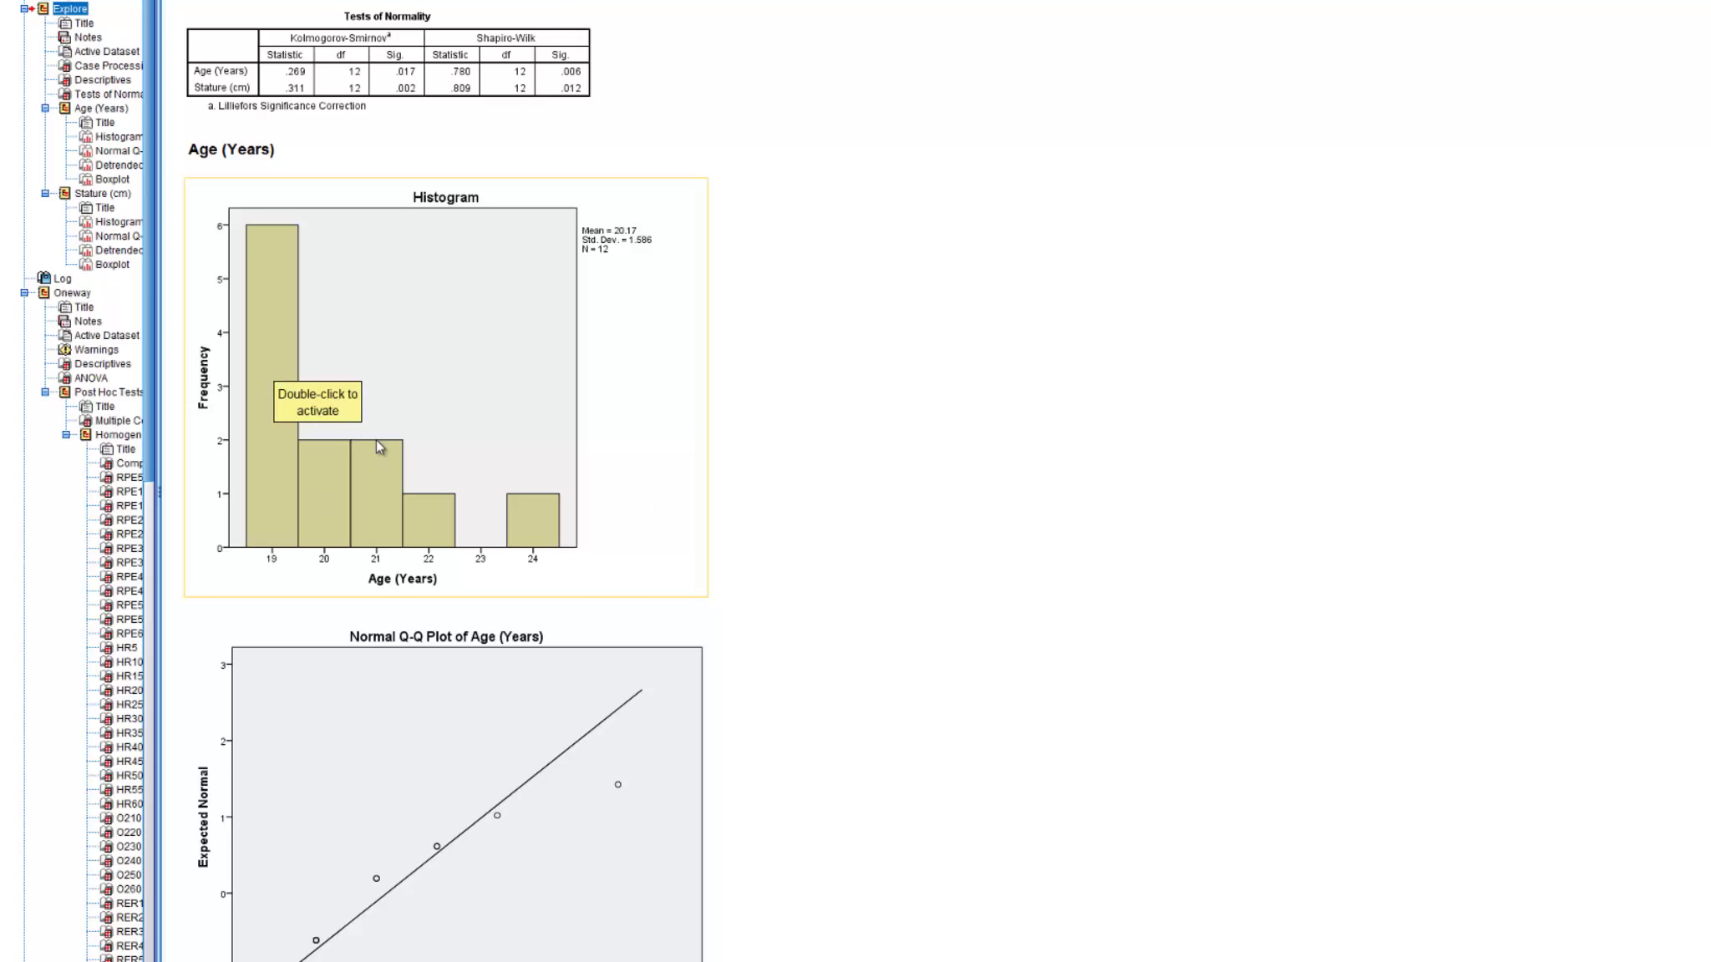
- Select the Age histogram and its Normal Q-Q plot in turn to inspect them
left_click(918, 565)
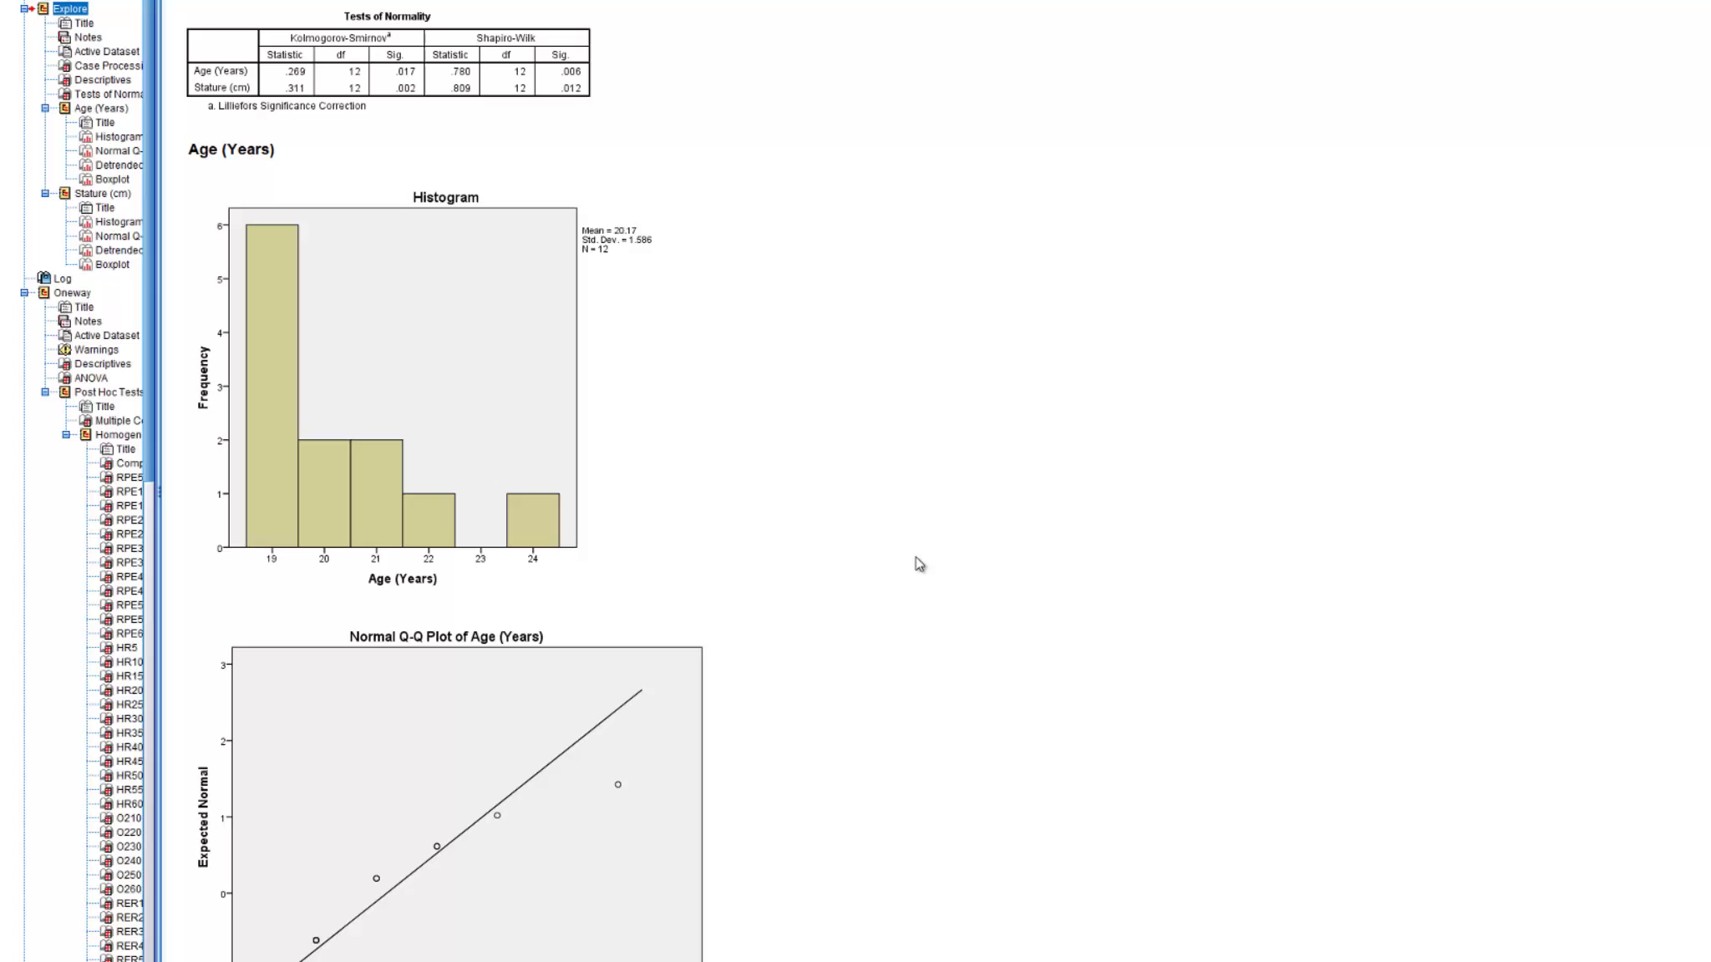
left_click(358, 537)
left_click(271, 629)
left_click(299, 571)
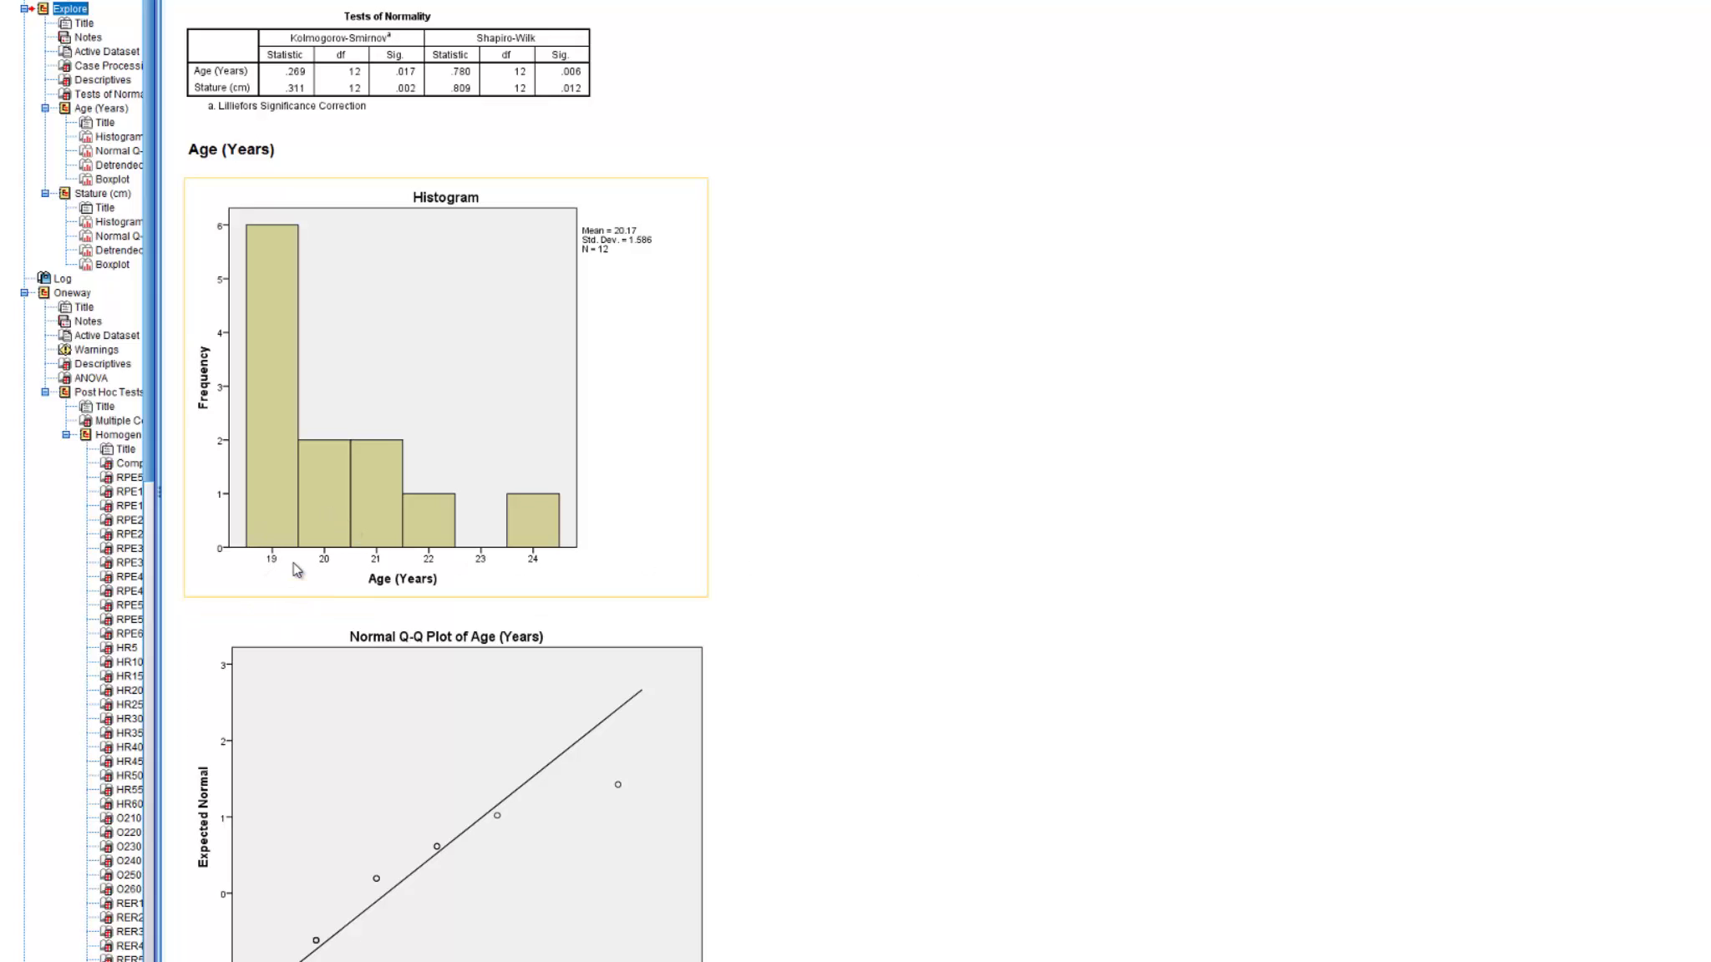
left_click(291, 574)
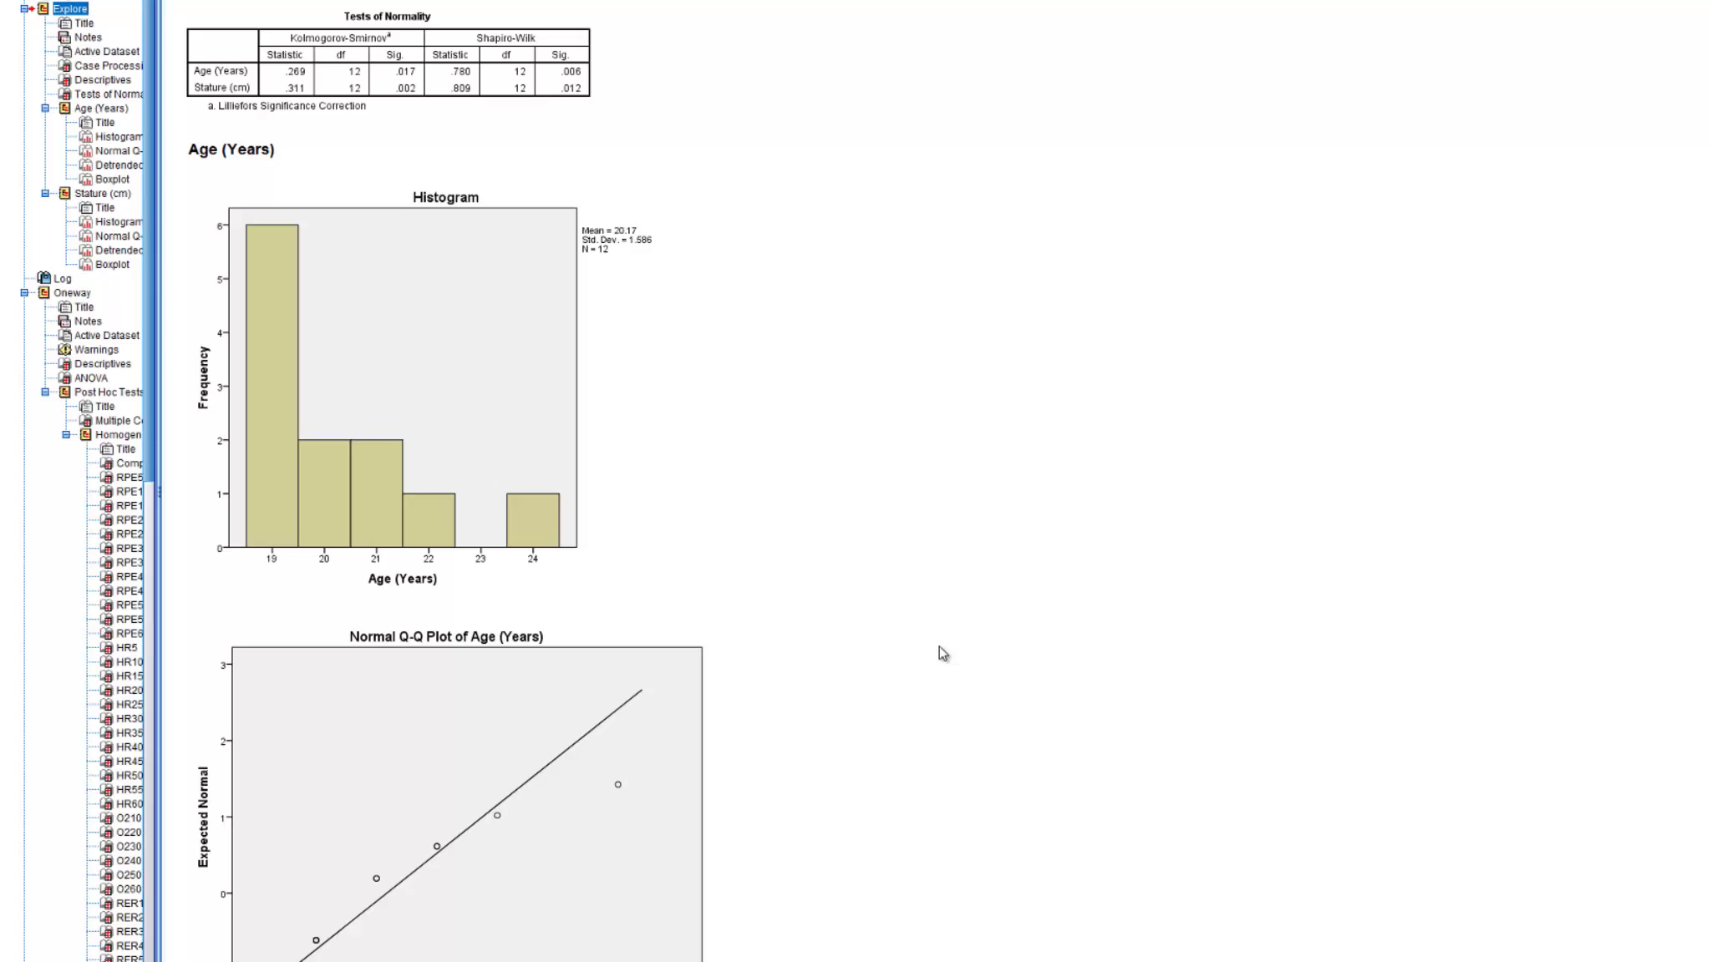
- Scroll down to the Stature histogram and select it
scroll(925, 664, "down", 3)
scroll(925, 664, "down", 13)
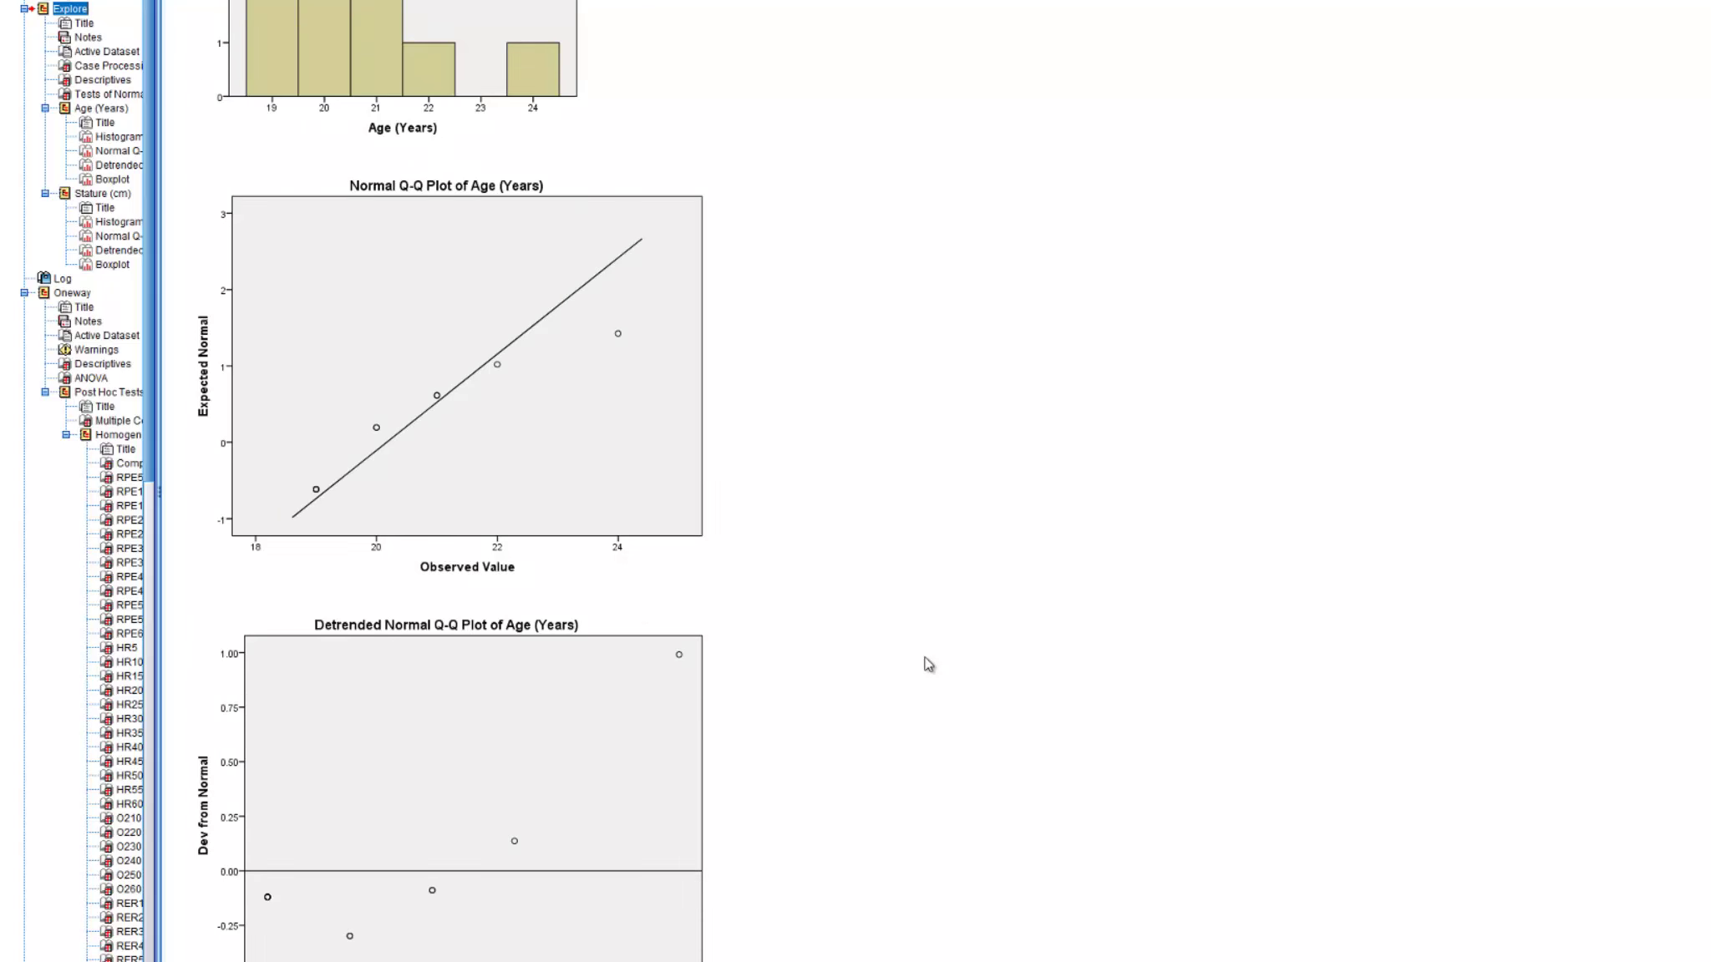
scroll(927, 664, "down", 13)
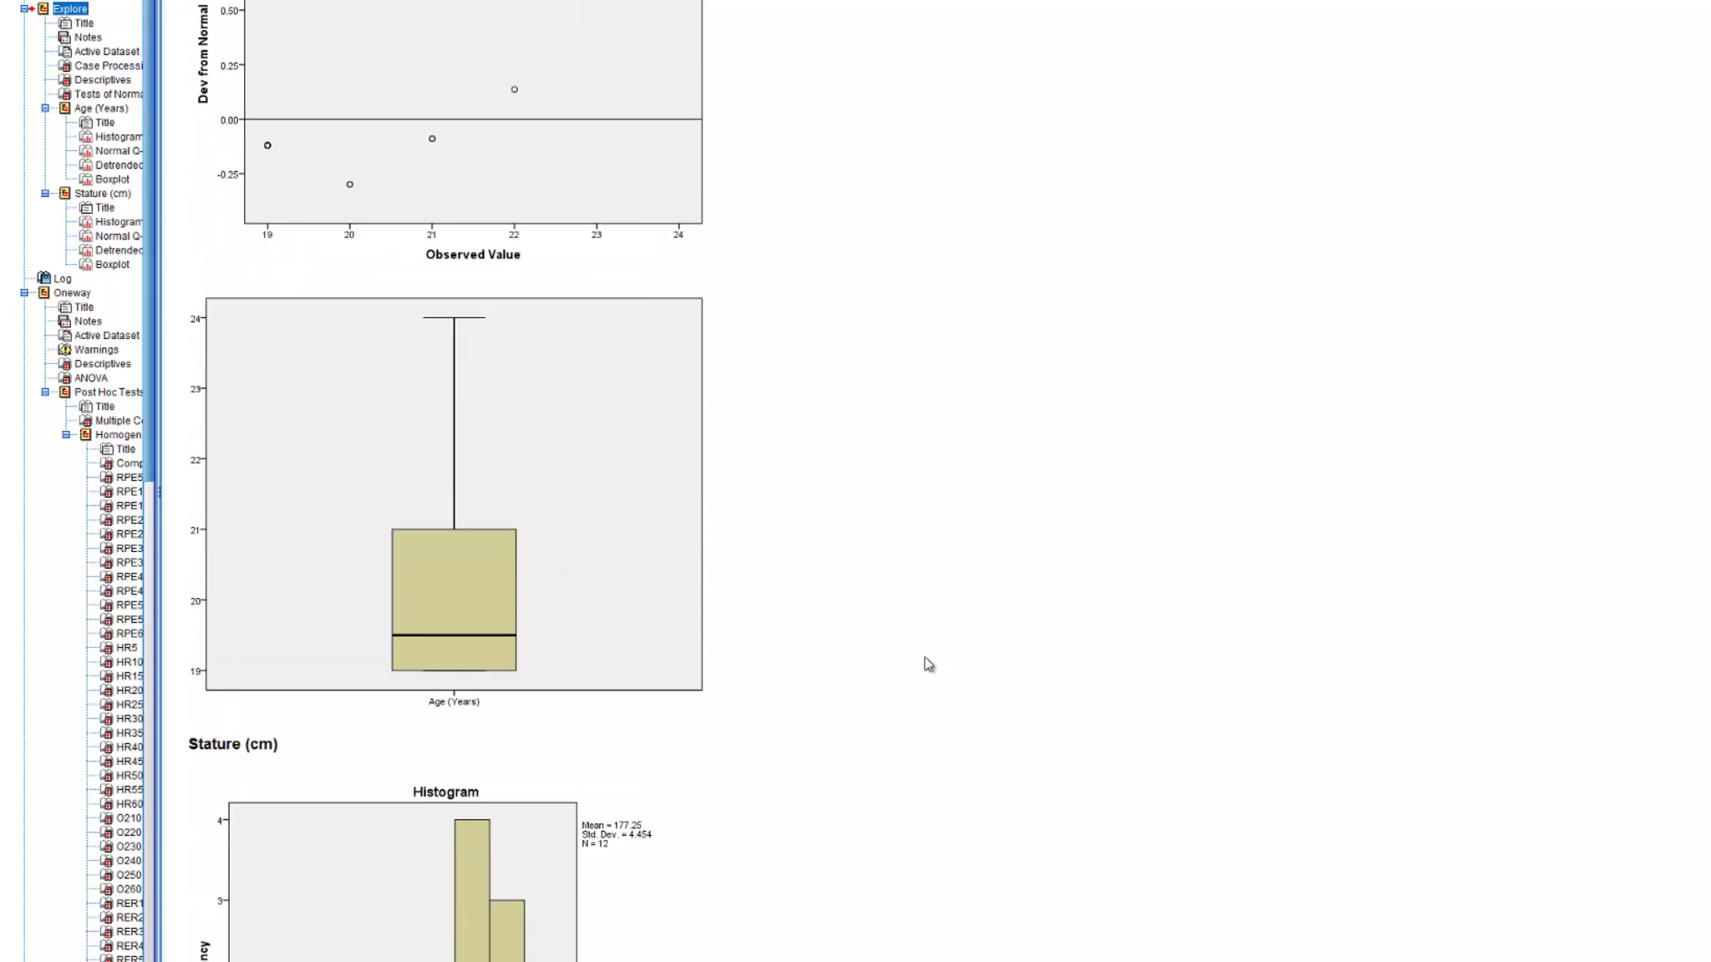
scroll(927, 664, "down", 3)
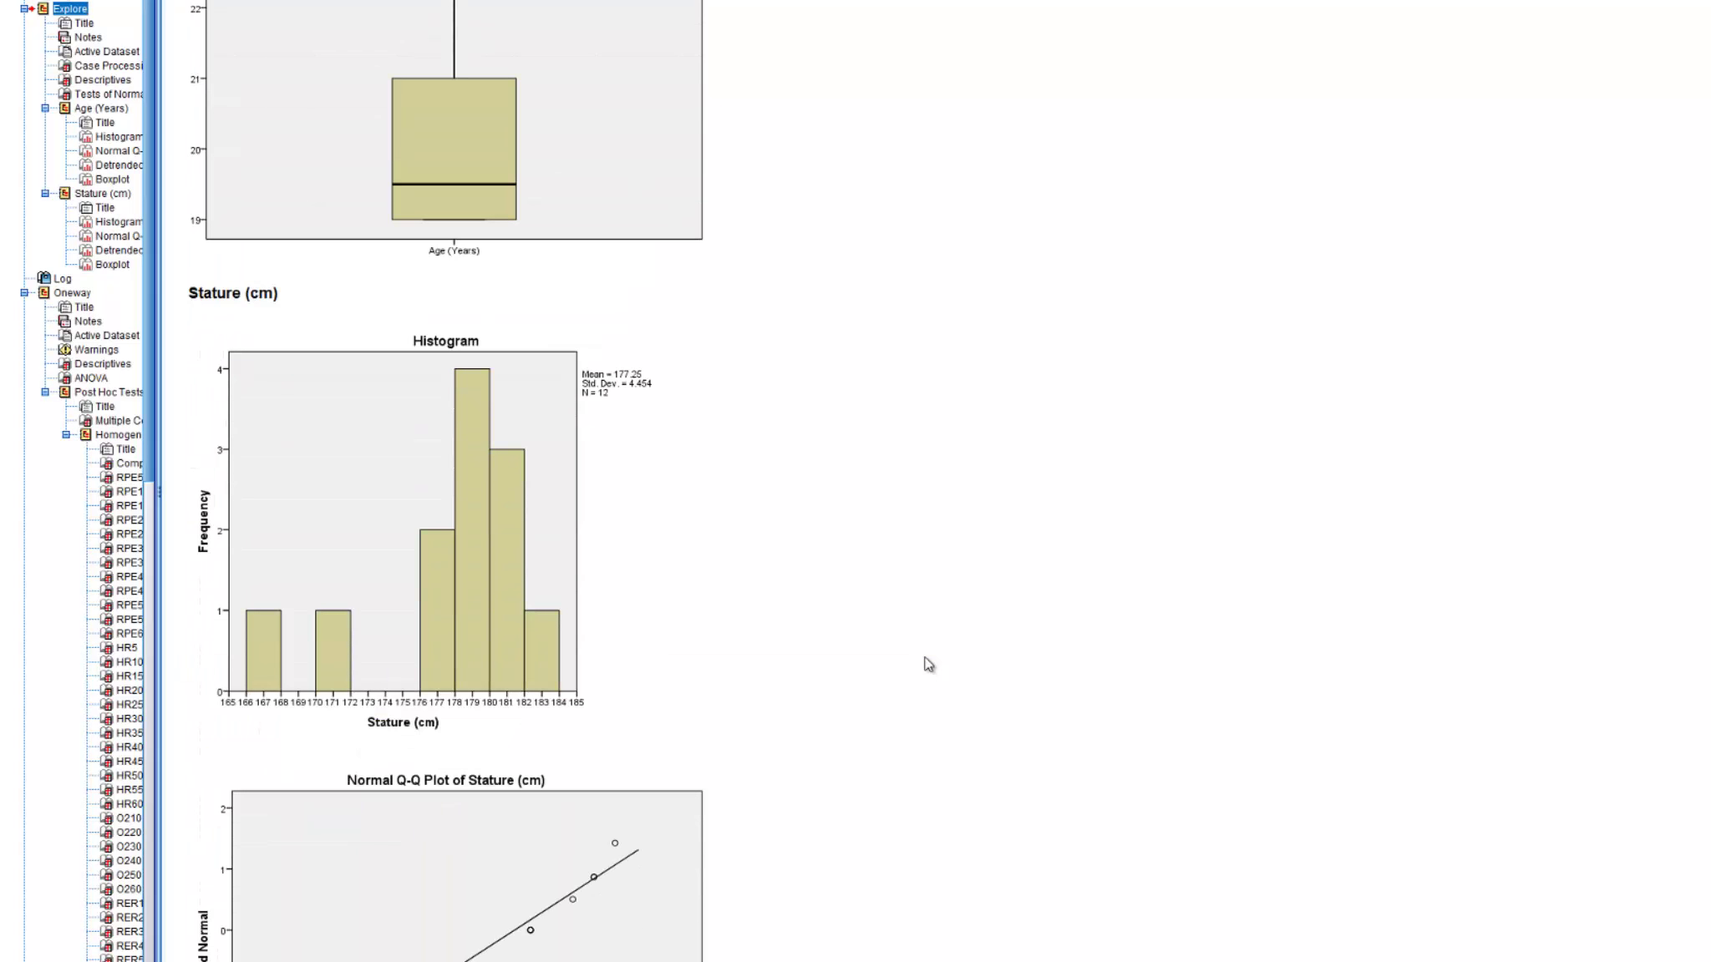
left_click(317, 675)
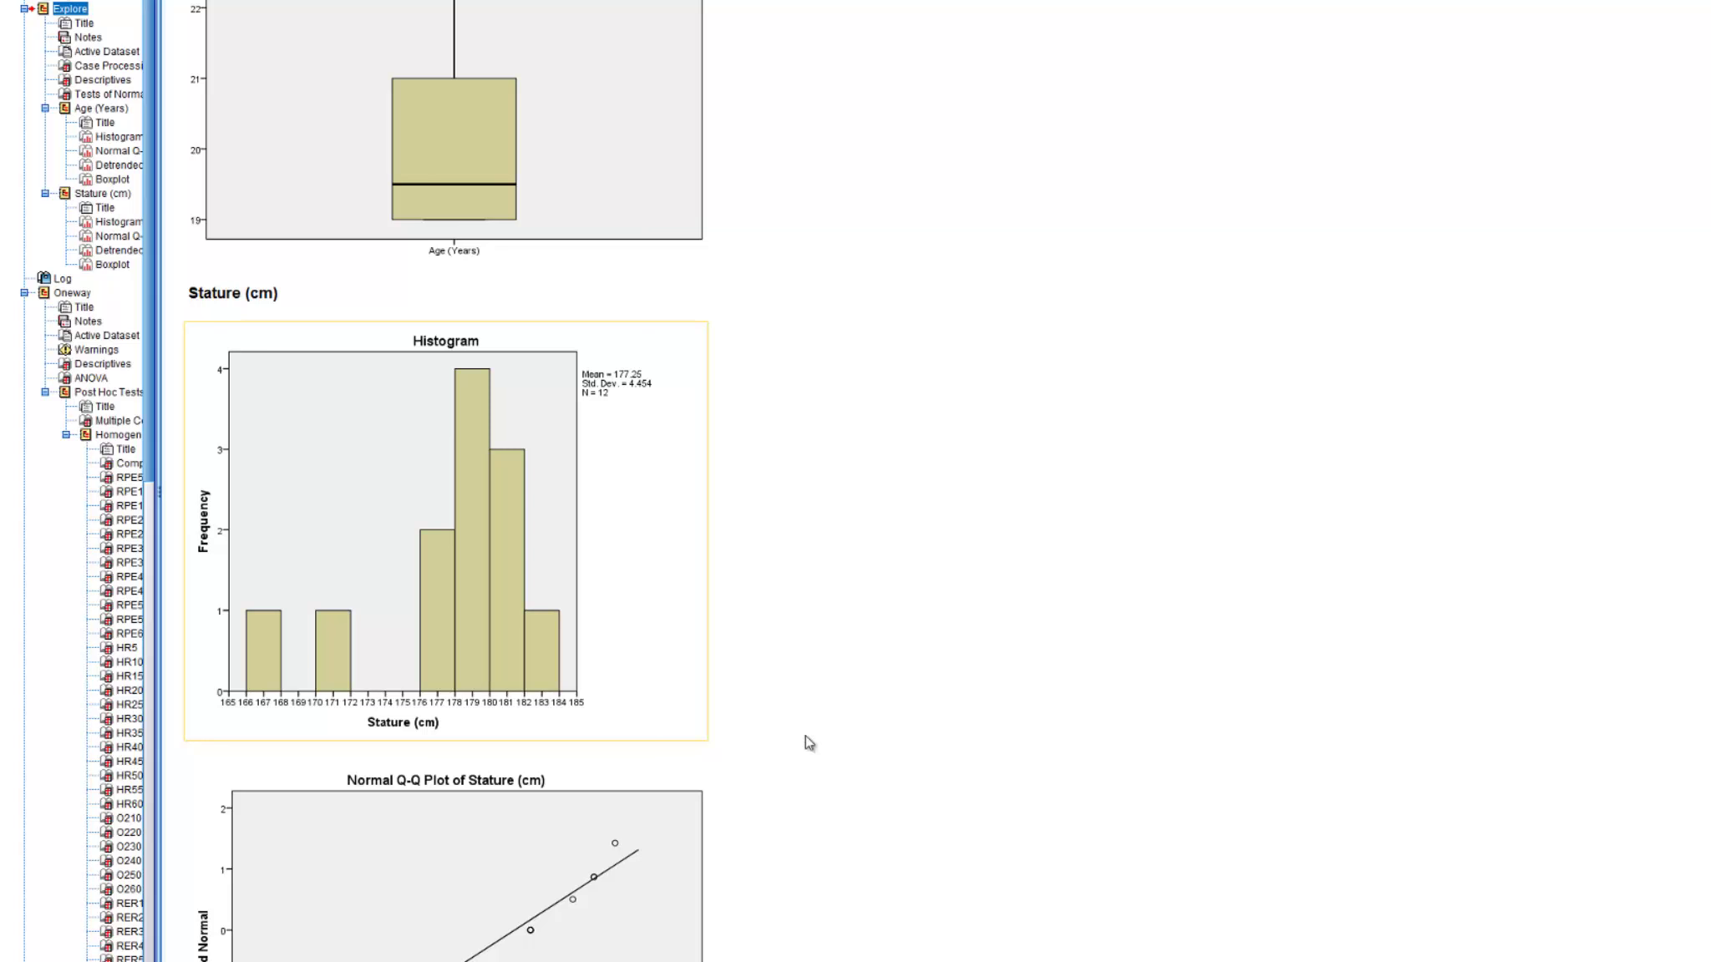
- Review the Stature Normal Q-Q plots, noting low outliers near 167 and 170 cm
scroll(851, 762, "down", 1)
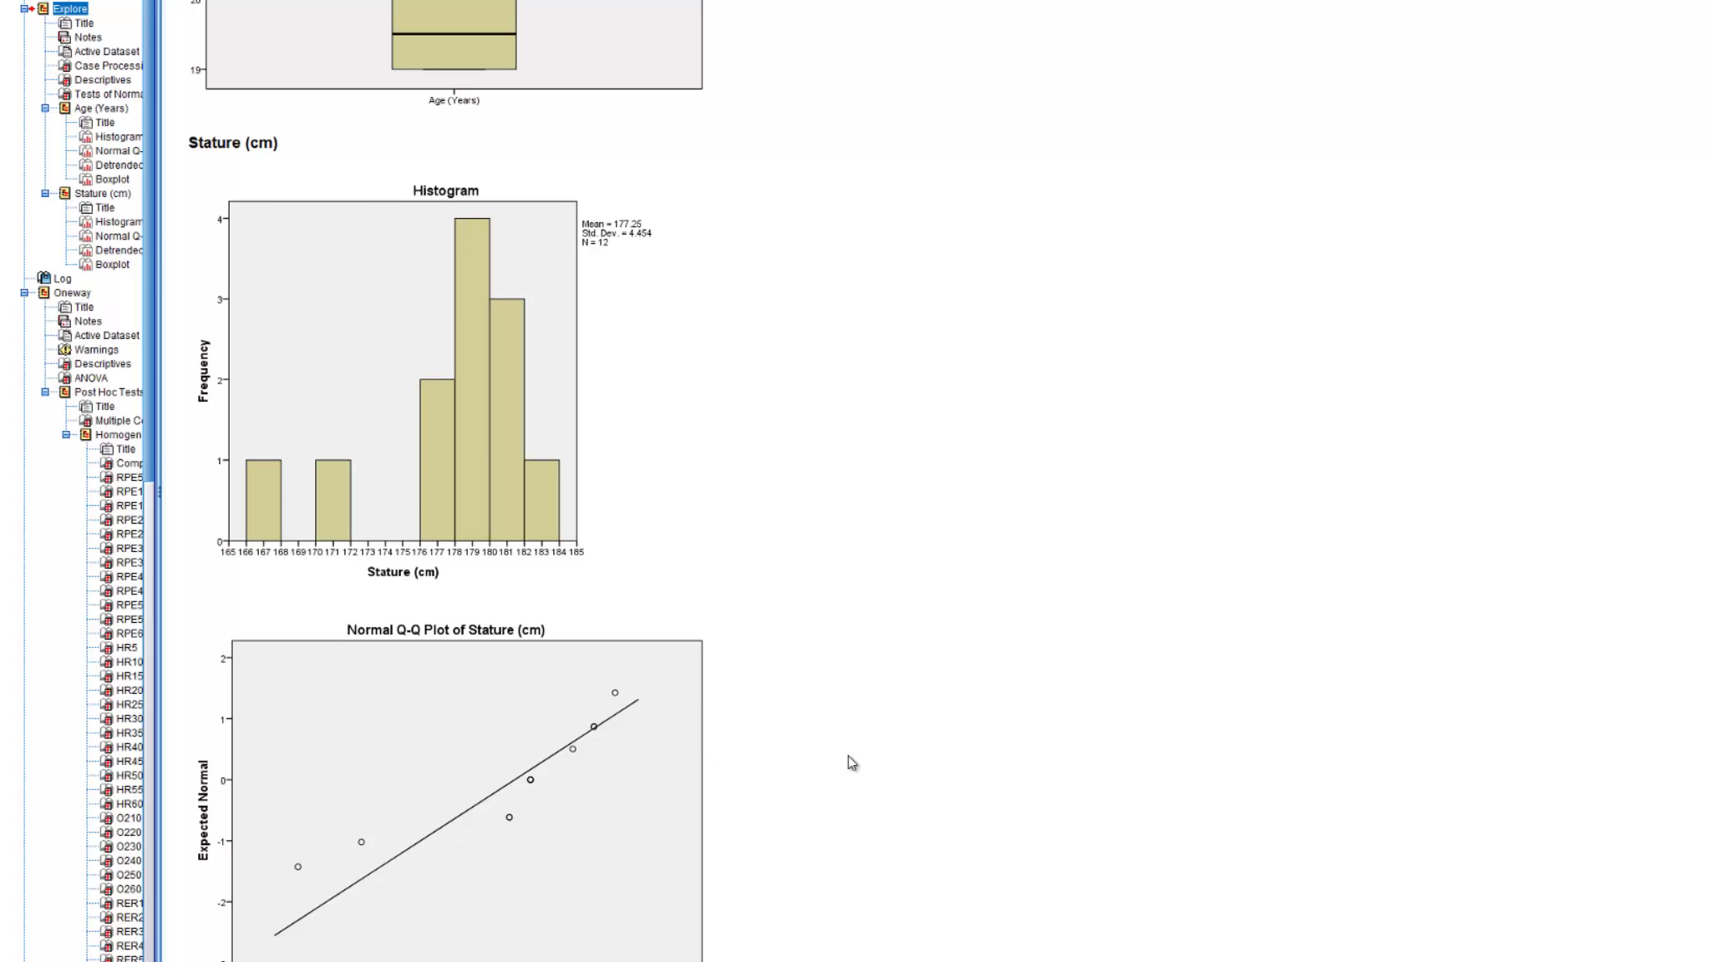
scroll(850, 762, "down", 2)
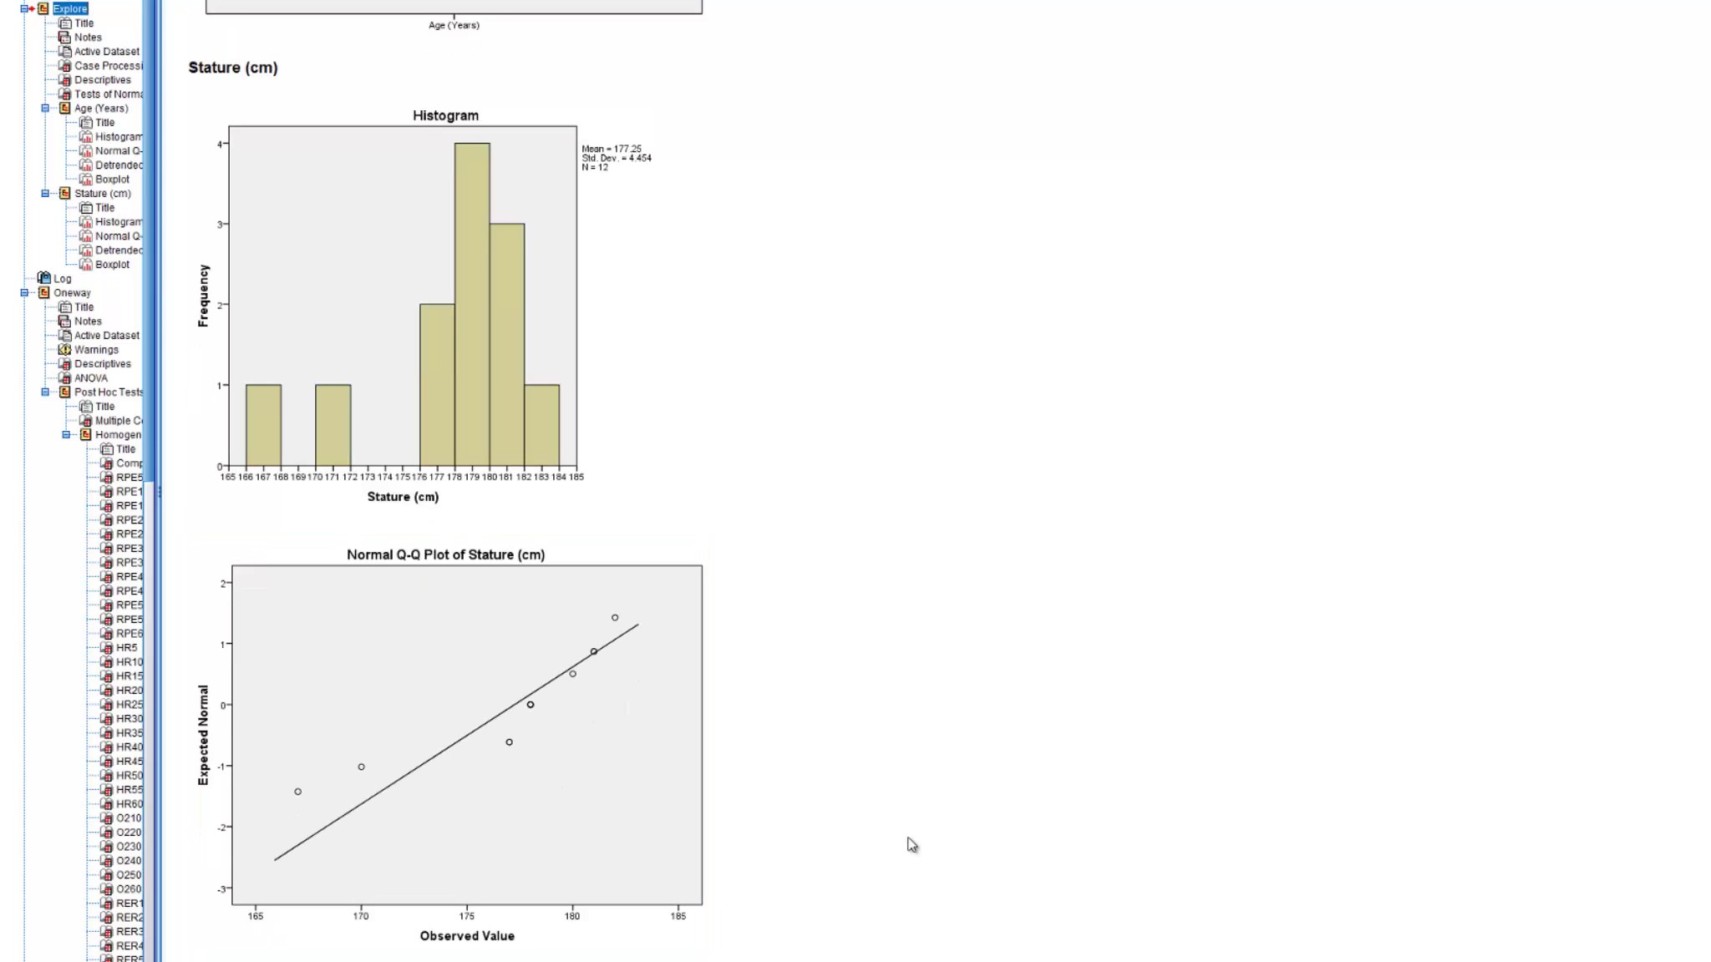
scroll(906, 843, "down", 4)
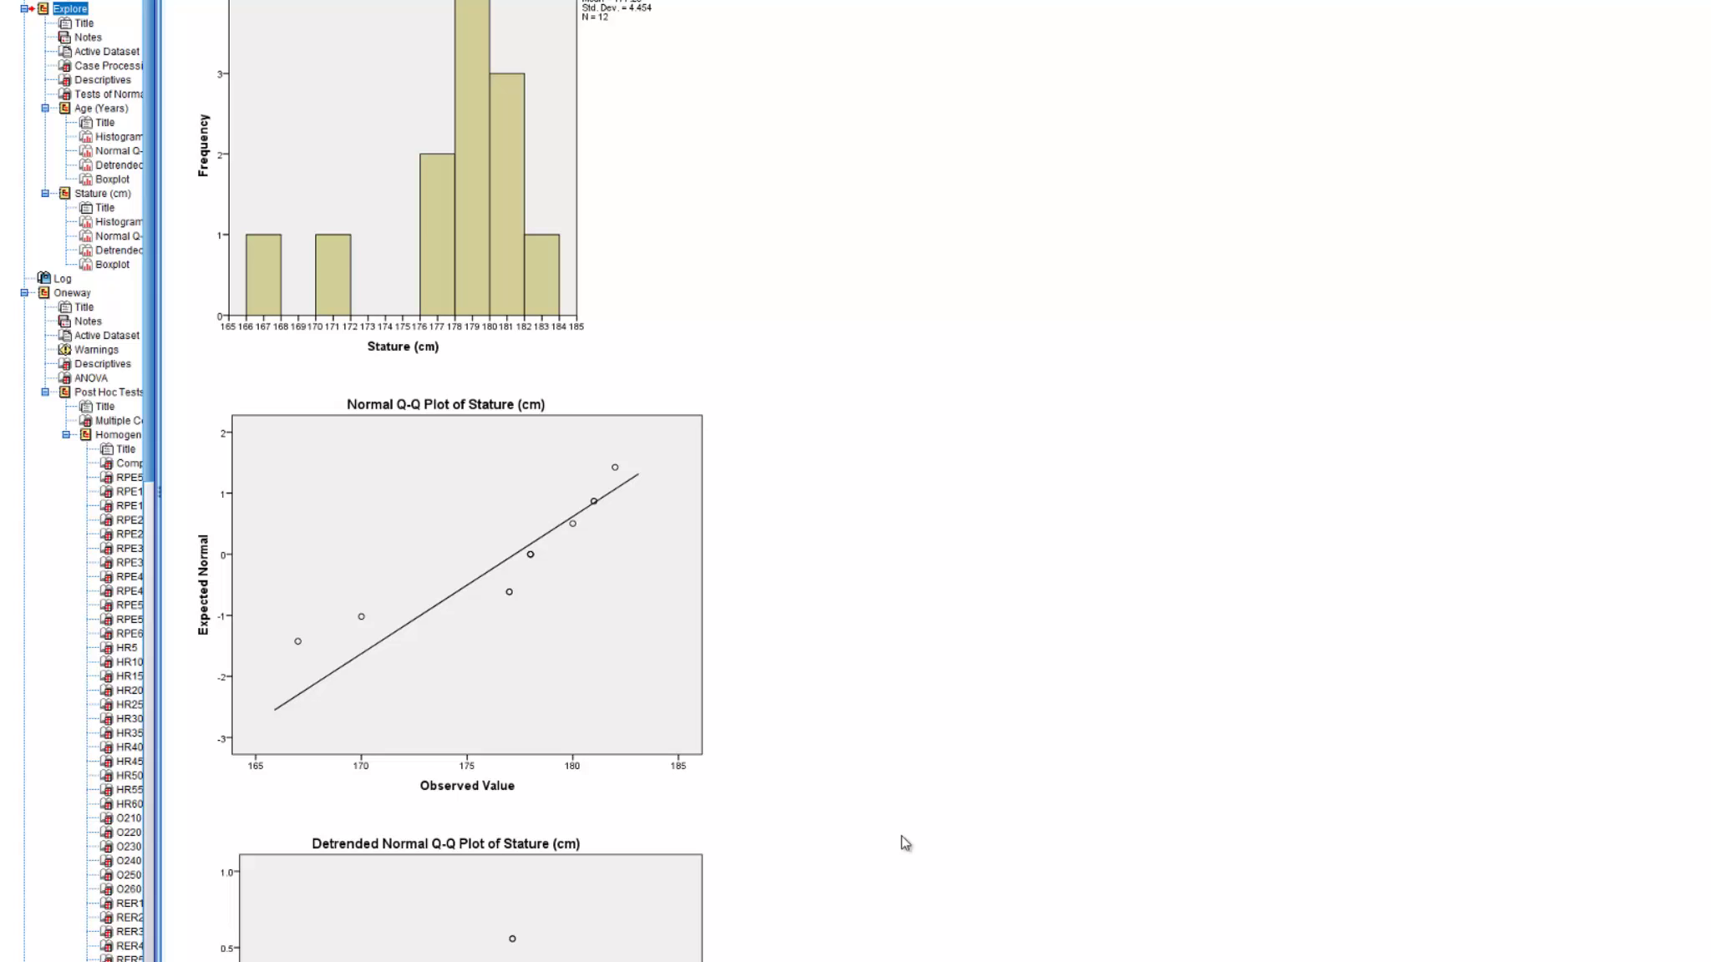
scroll(900, 835, "down", 3)
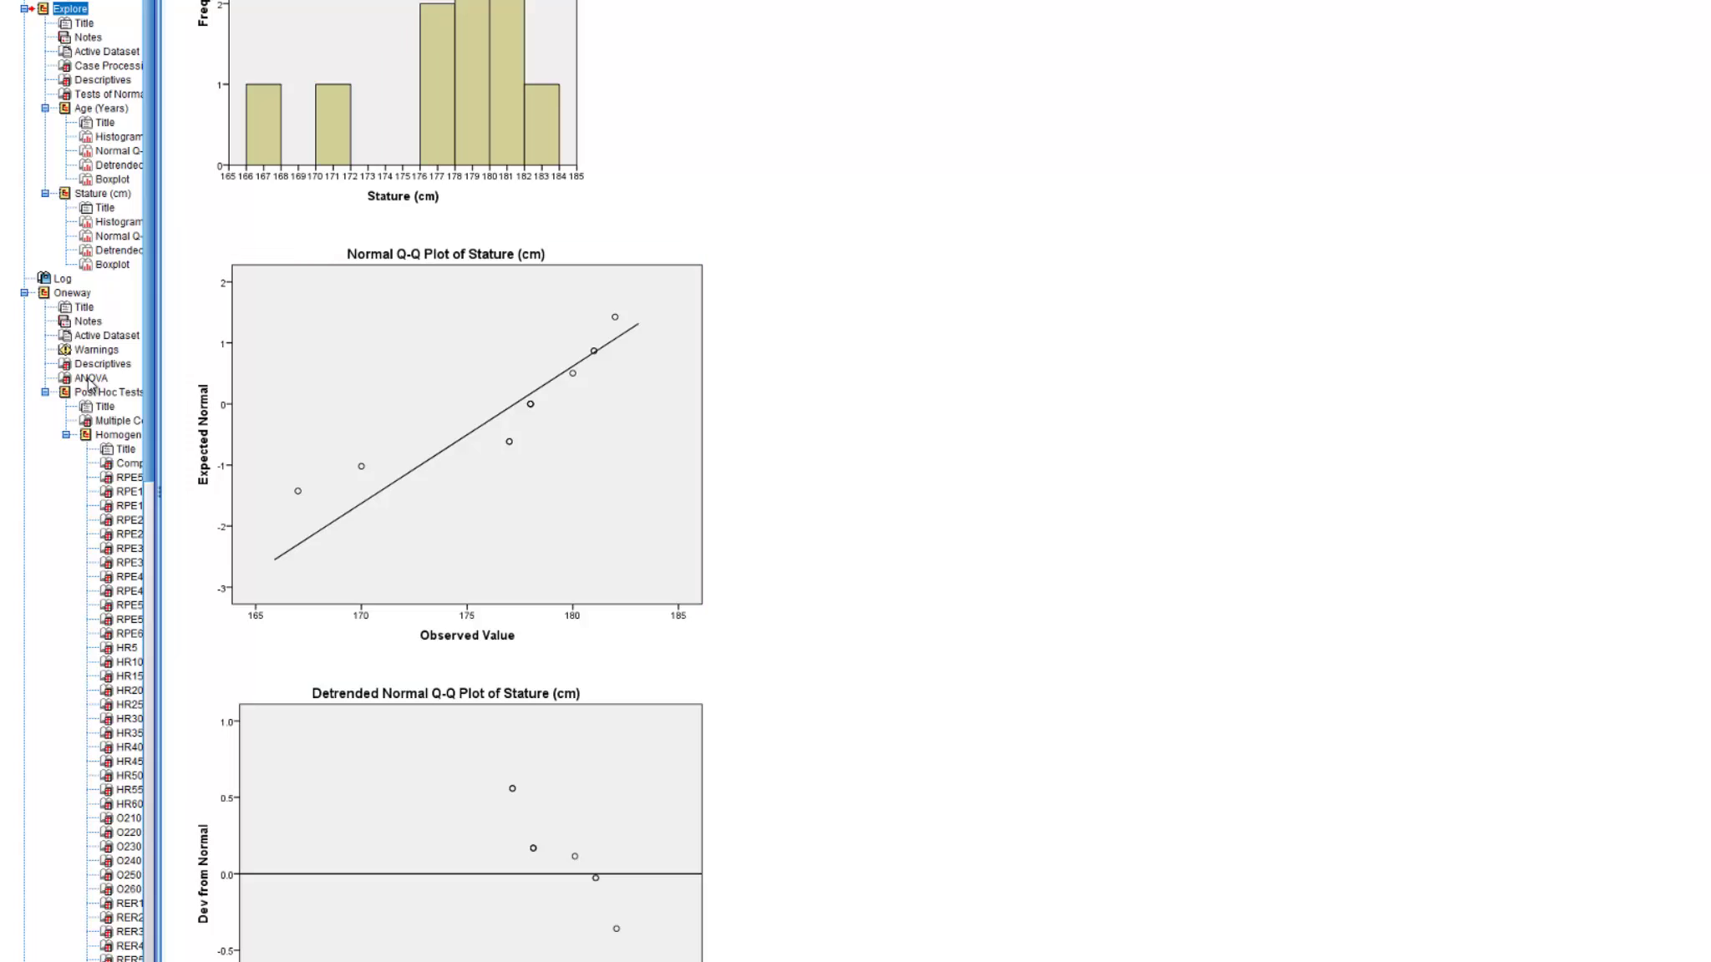
- Jump to the Oneway output, inspect the group Descriptives table, then jump to the ANOVA table
left_click(75, 295)
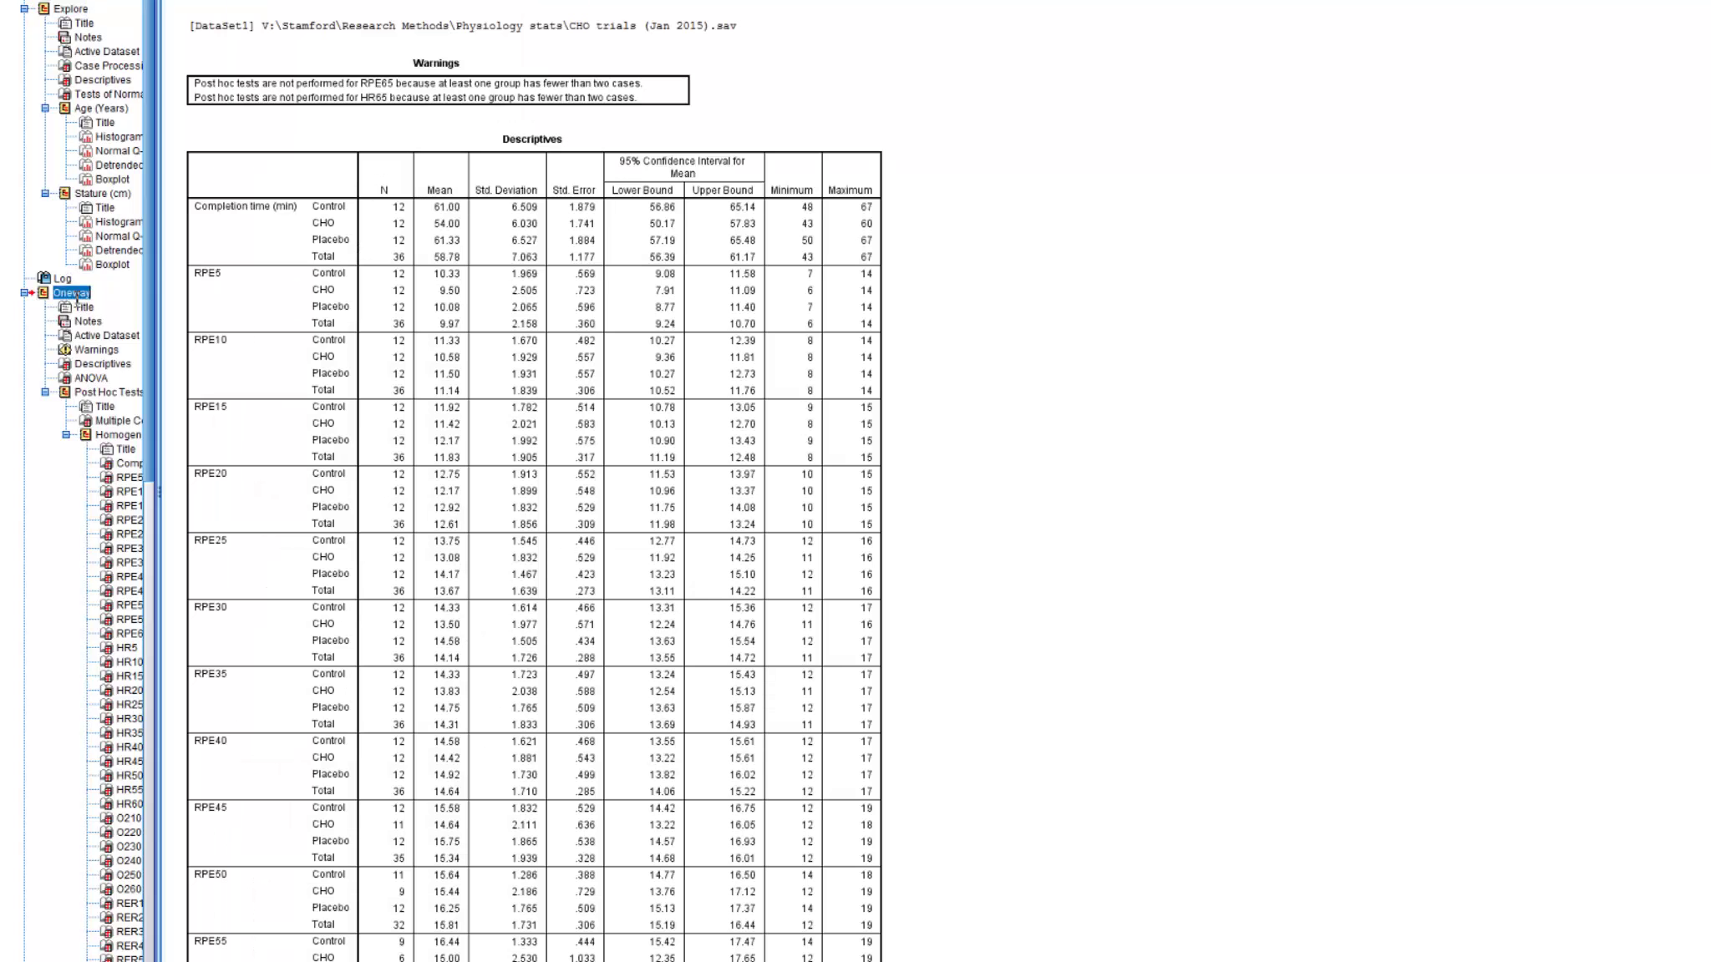
left_click(603, 310)
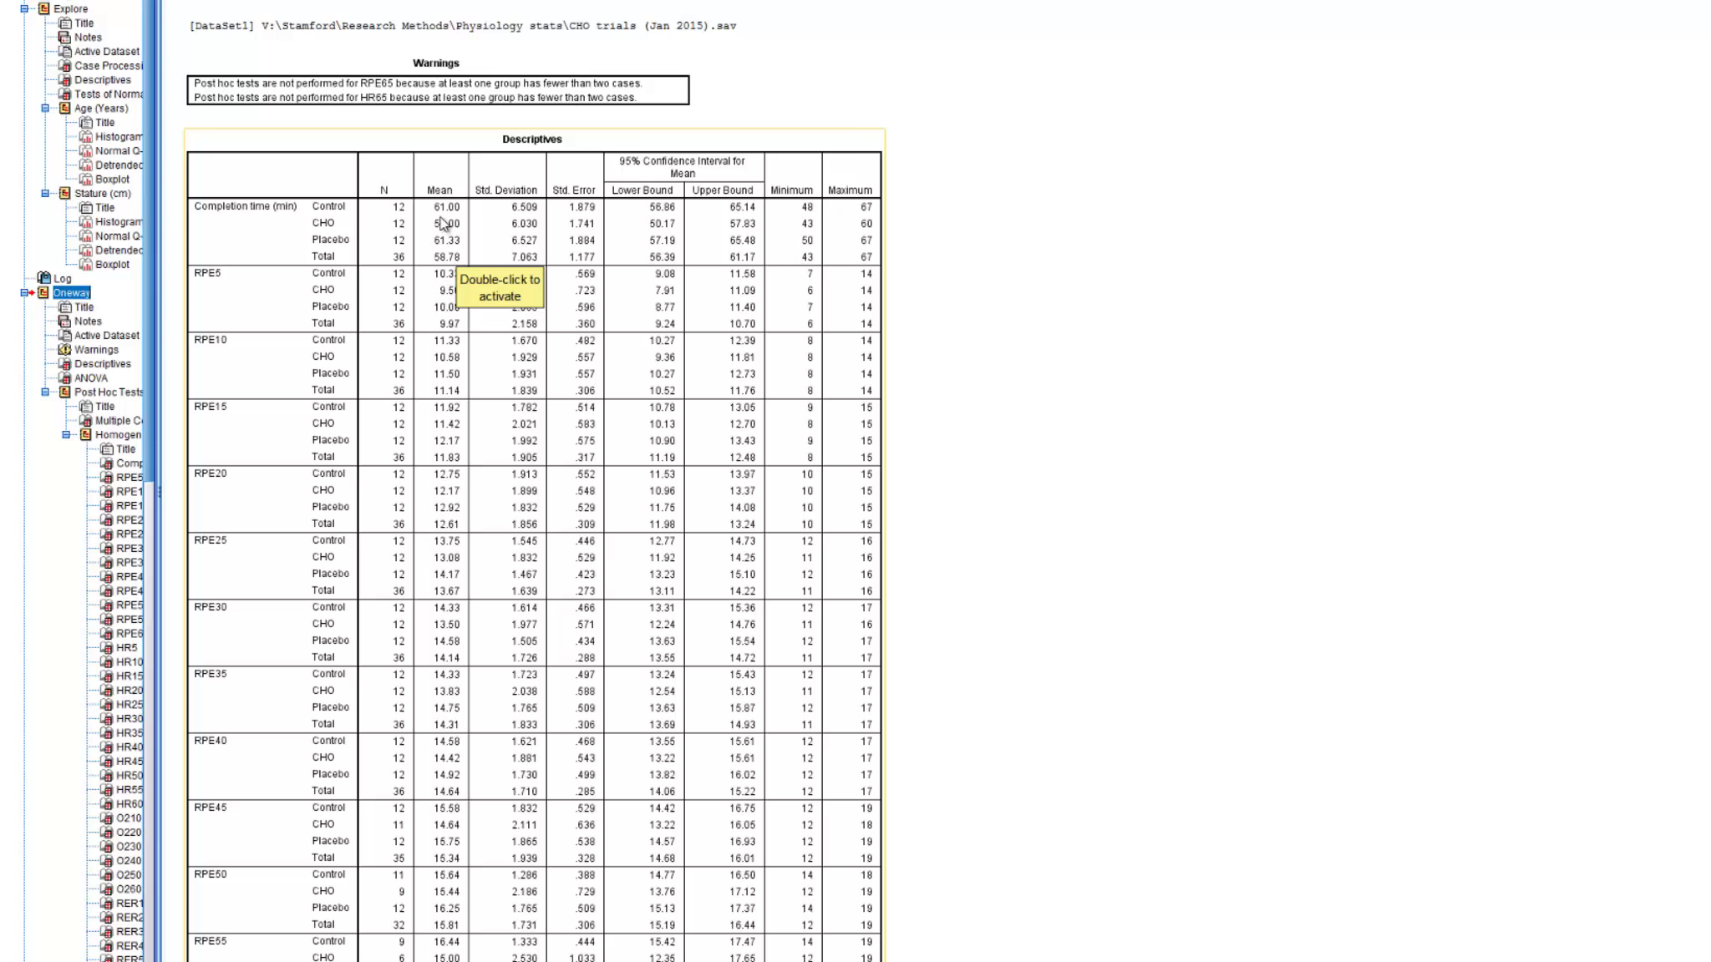
left_click(967, 553)
scroll(966, 553, "down", 15)
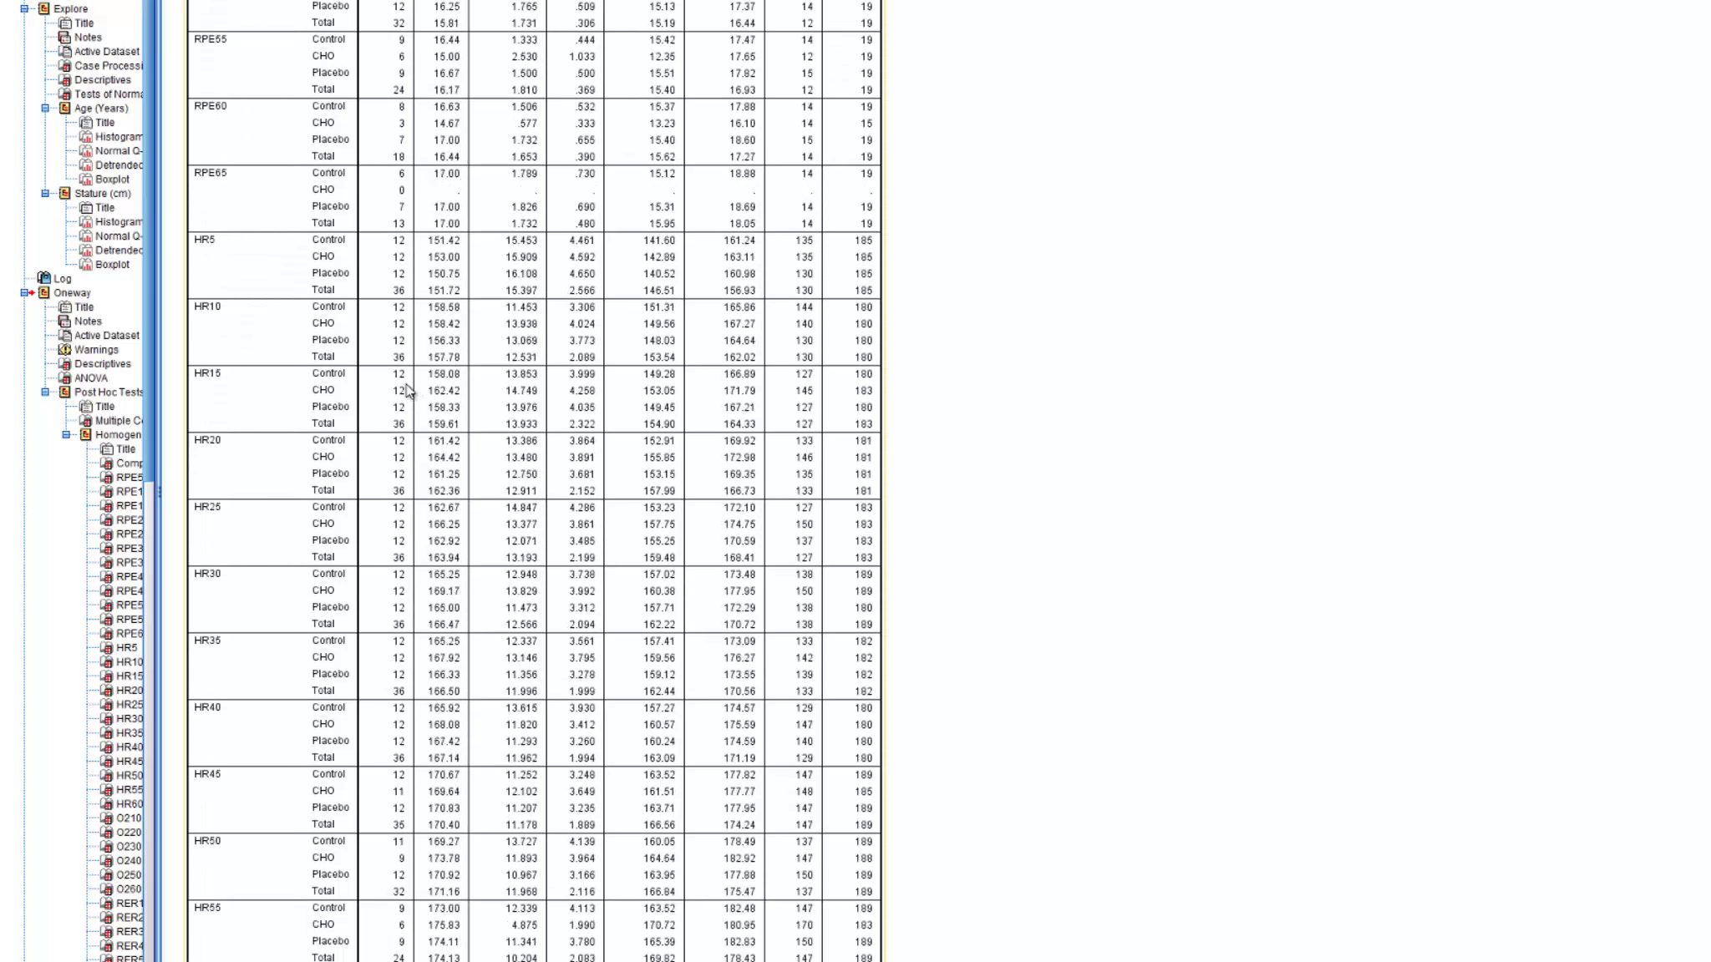
left_click(86, 379)
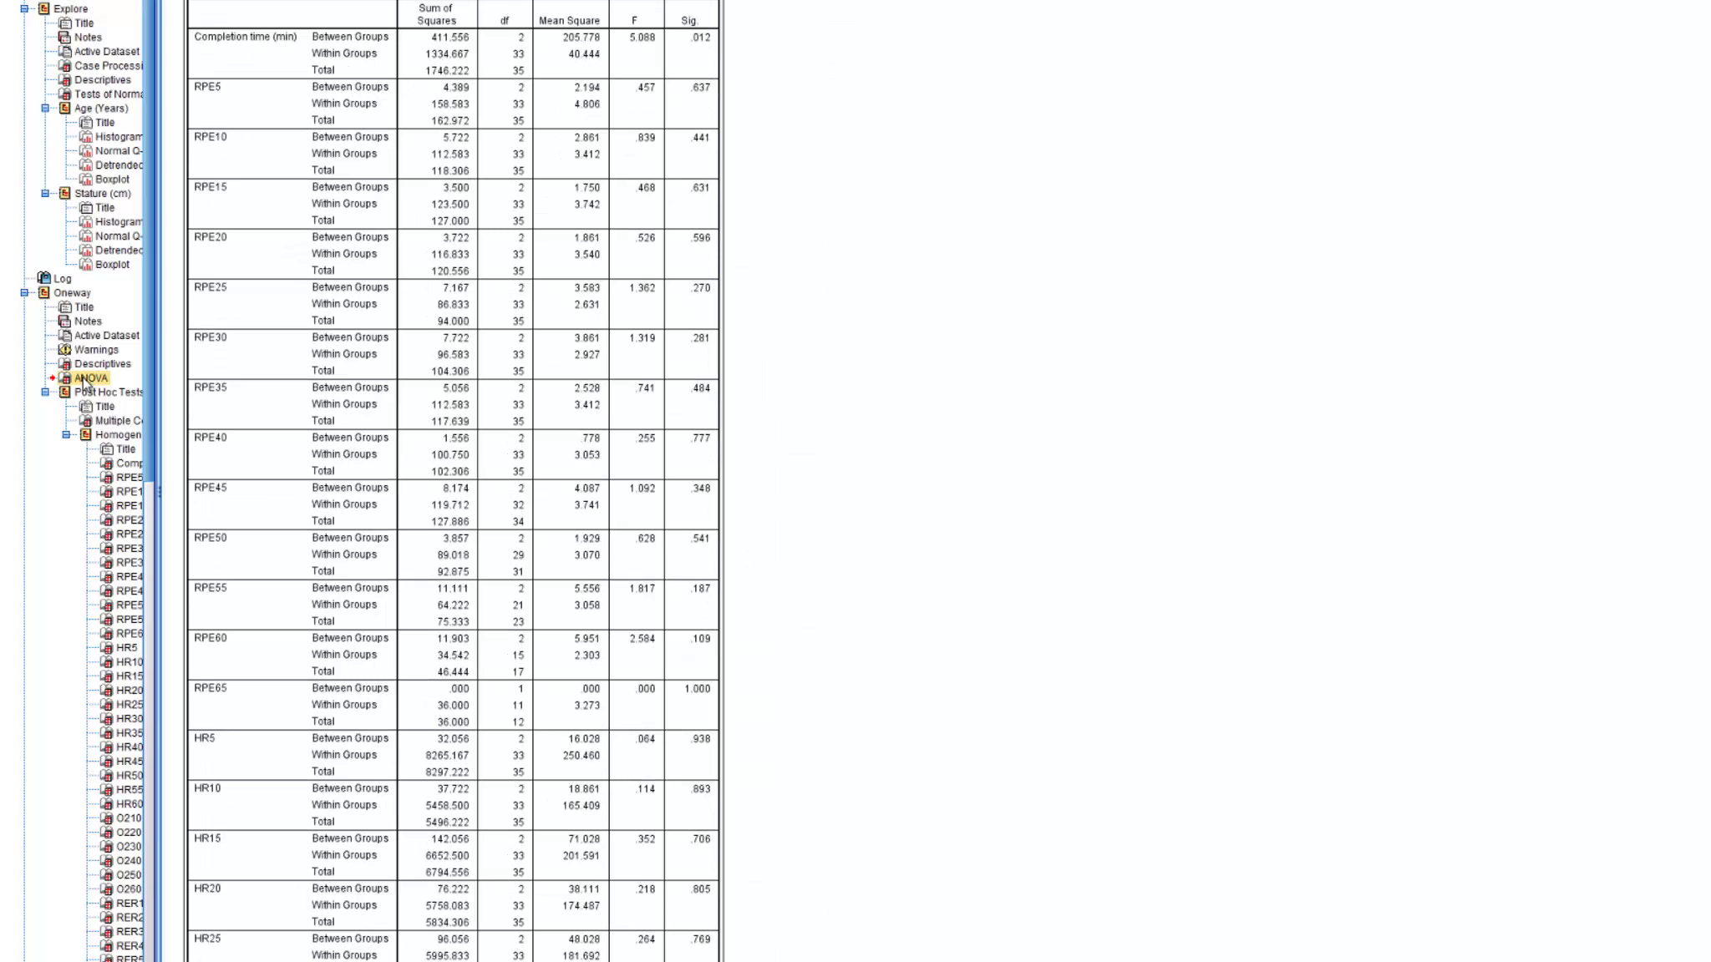
- Select the ANOVA table and scroll to the RER60 row, checking completion time F 5.088, Sig .012
left_click(585, 371)
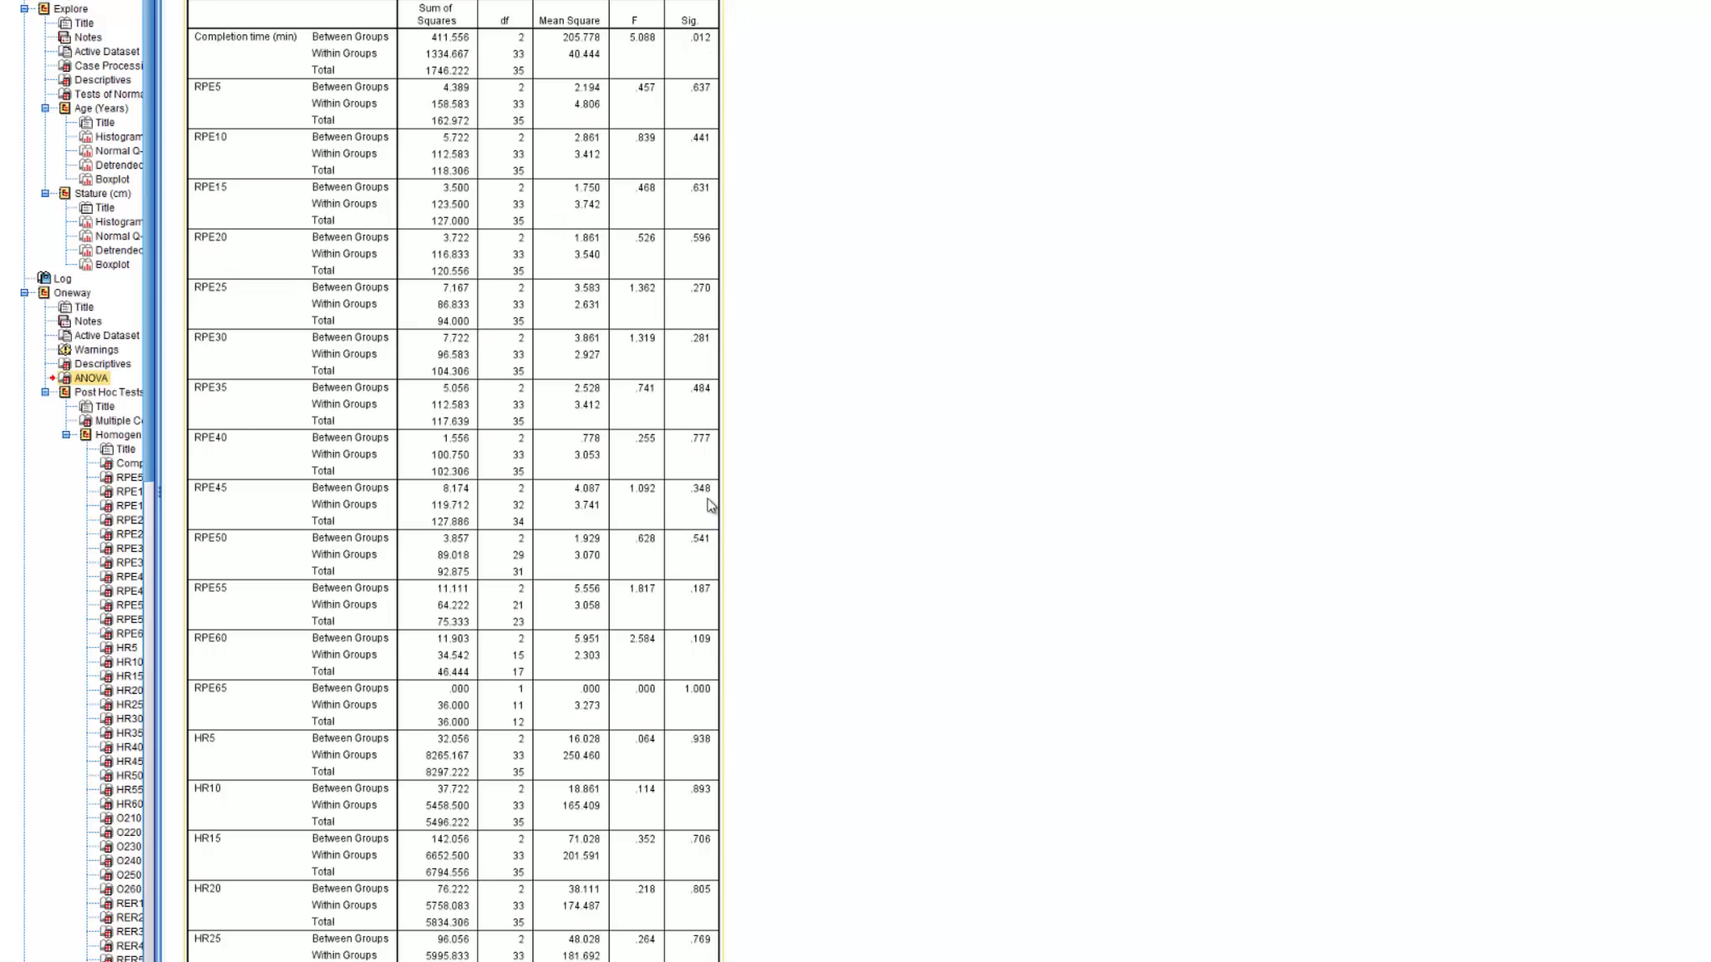
scroll(770, 770, "down", 3)
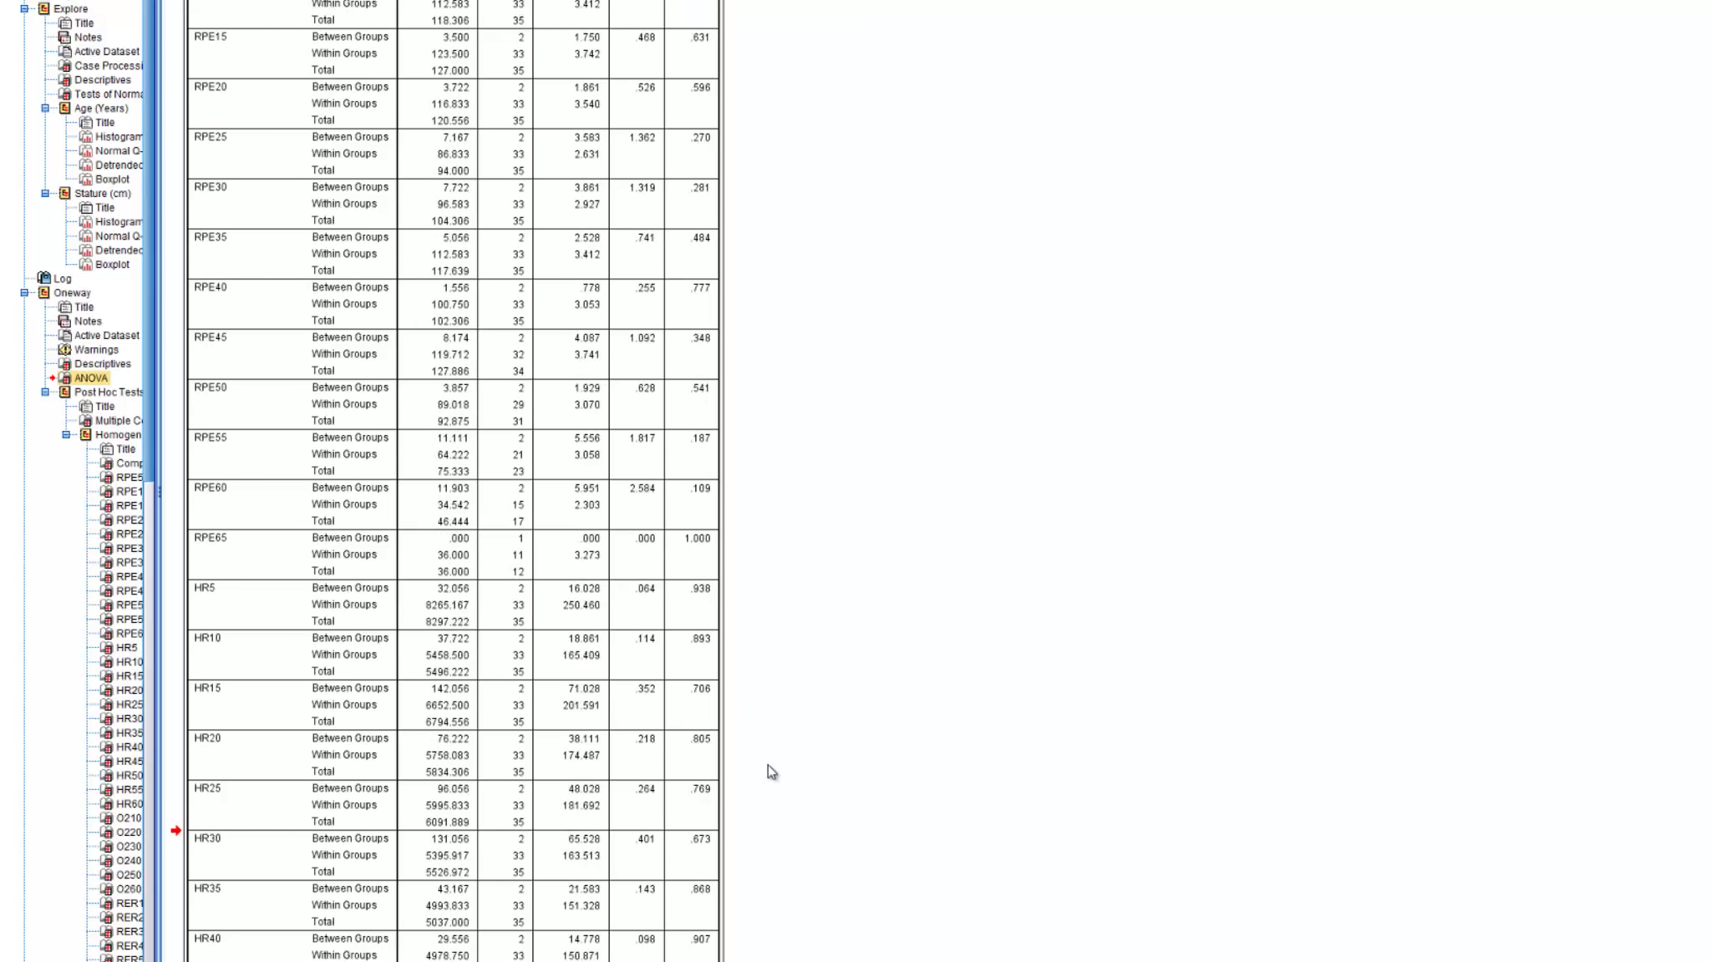
scroll(770, 770, "down", 13)
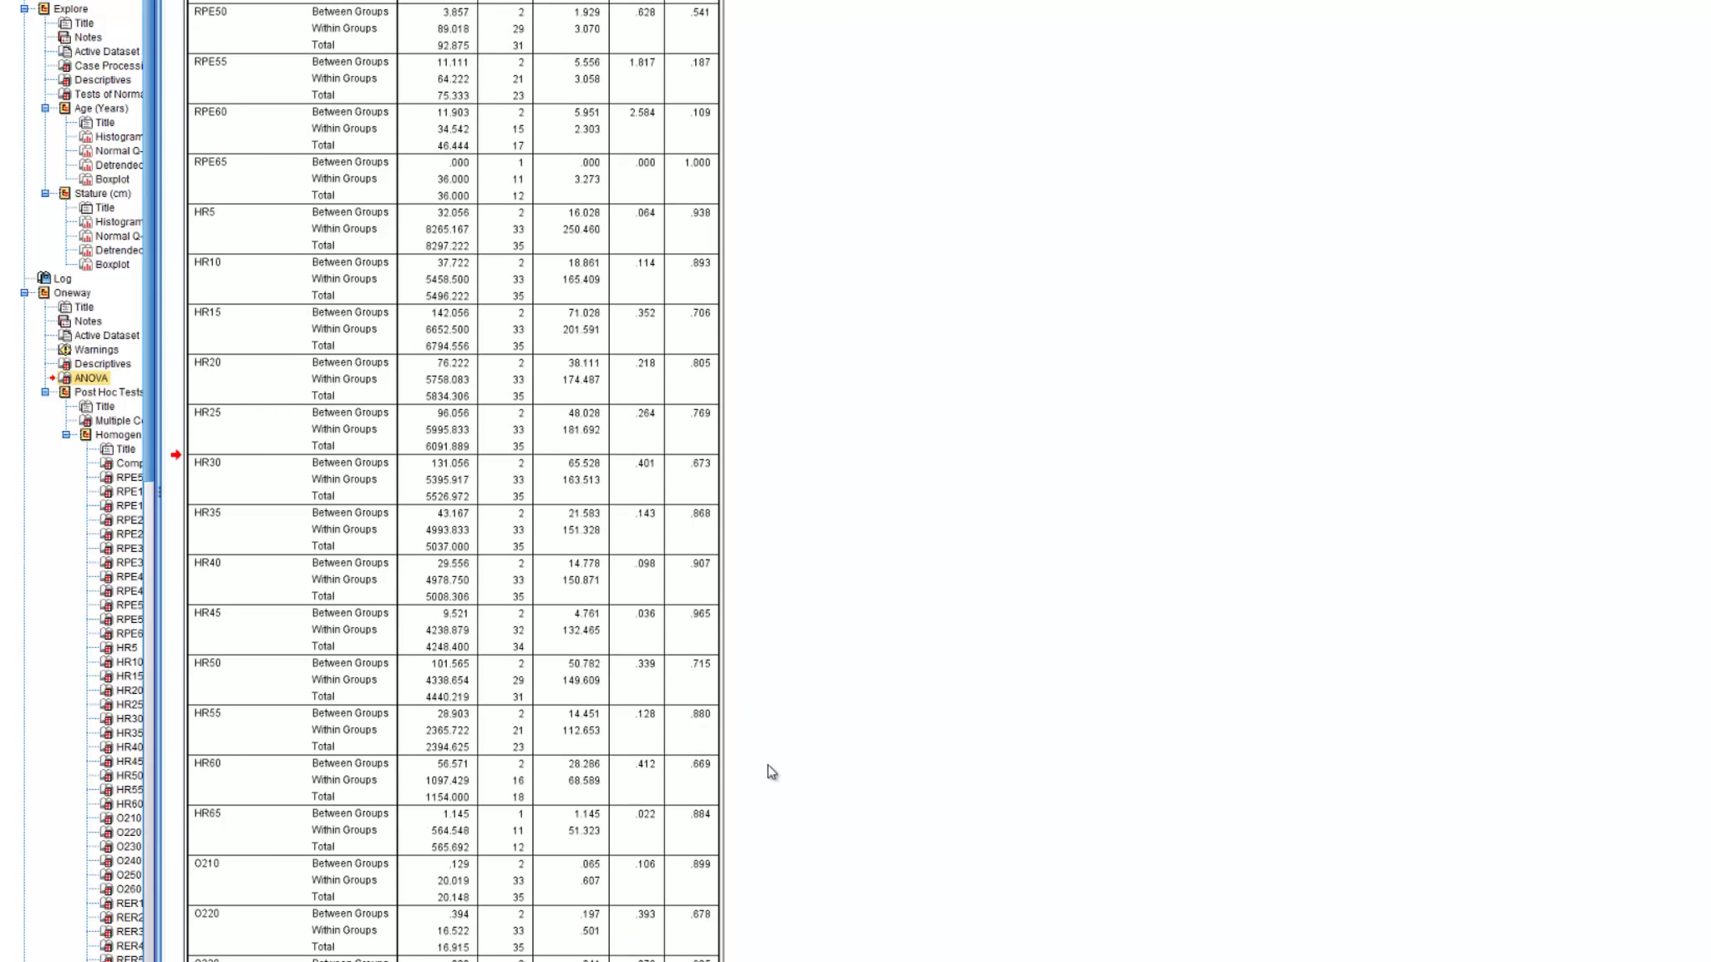
scroll(770, 770, "down", 4)
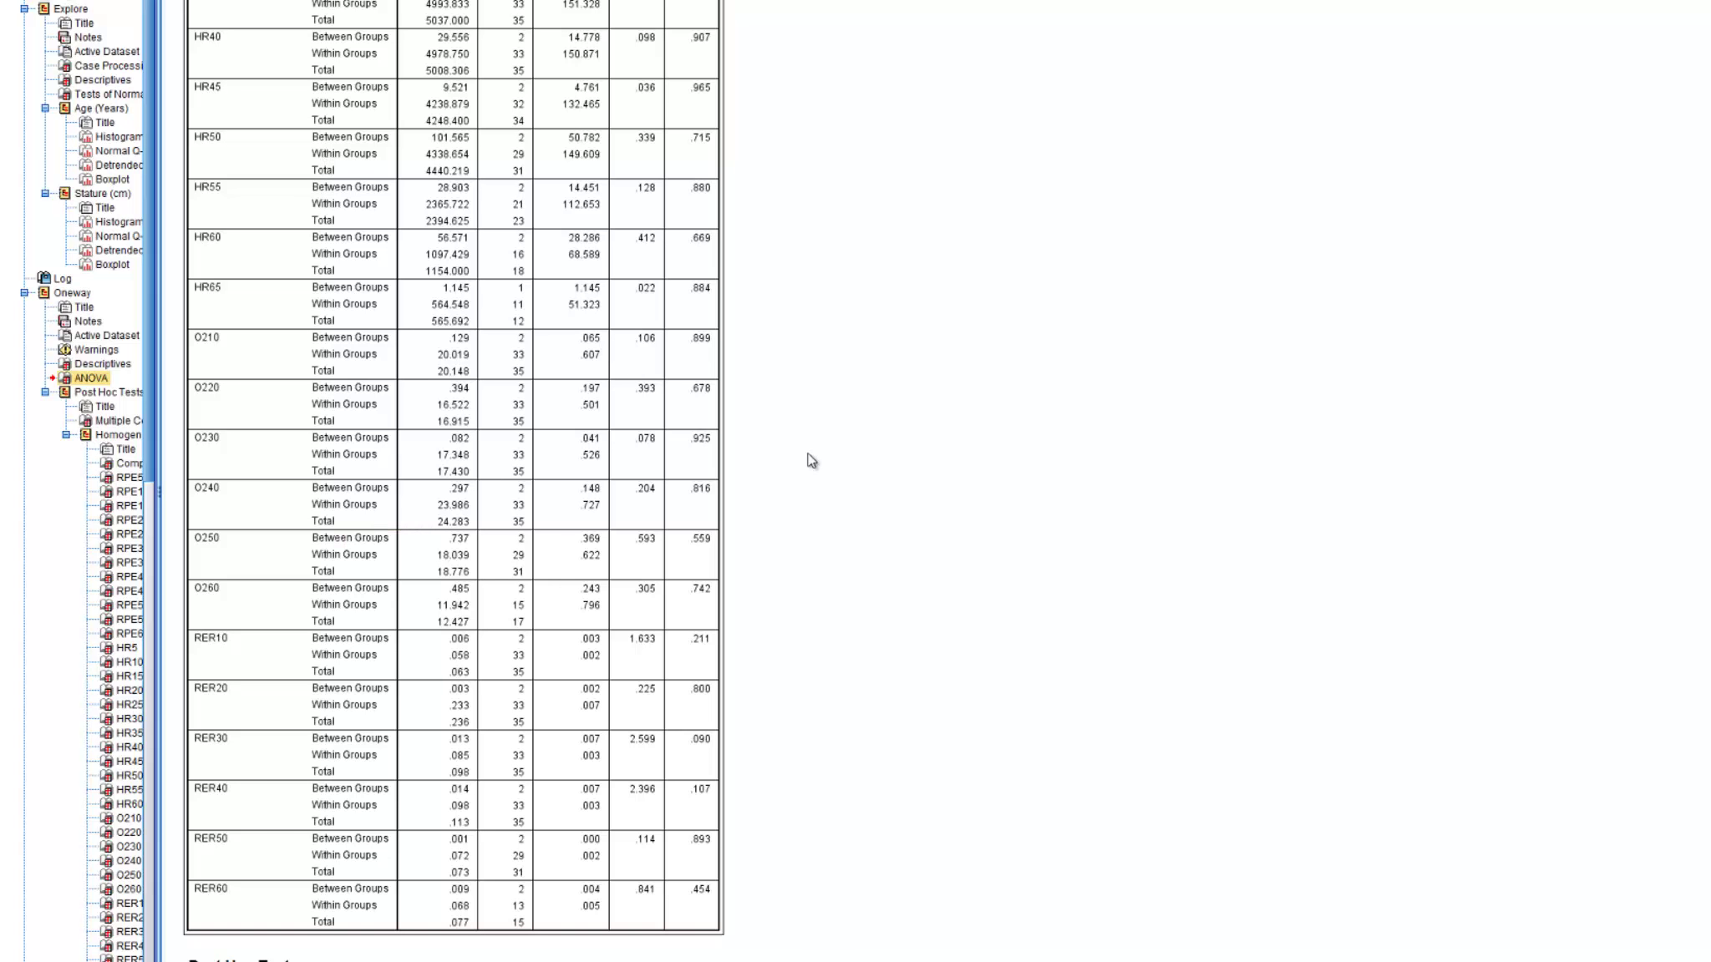
left_click(259, 461)
- Scroll to the Tukey HSD Multiple Comparisons table and select it to compare Control, CHO and Placebo
scroll(1406, 571, "down", 2)
scroll(1406, 570, "down", 6)
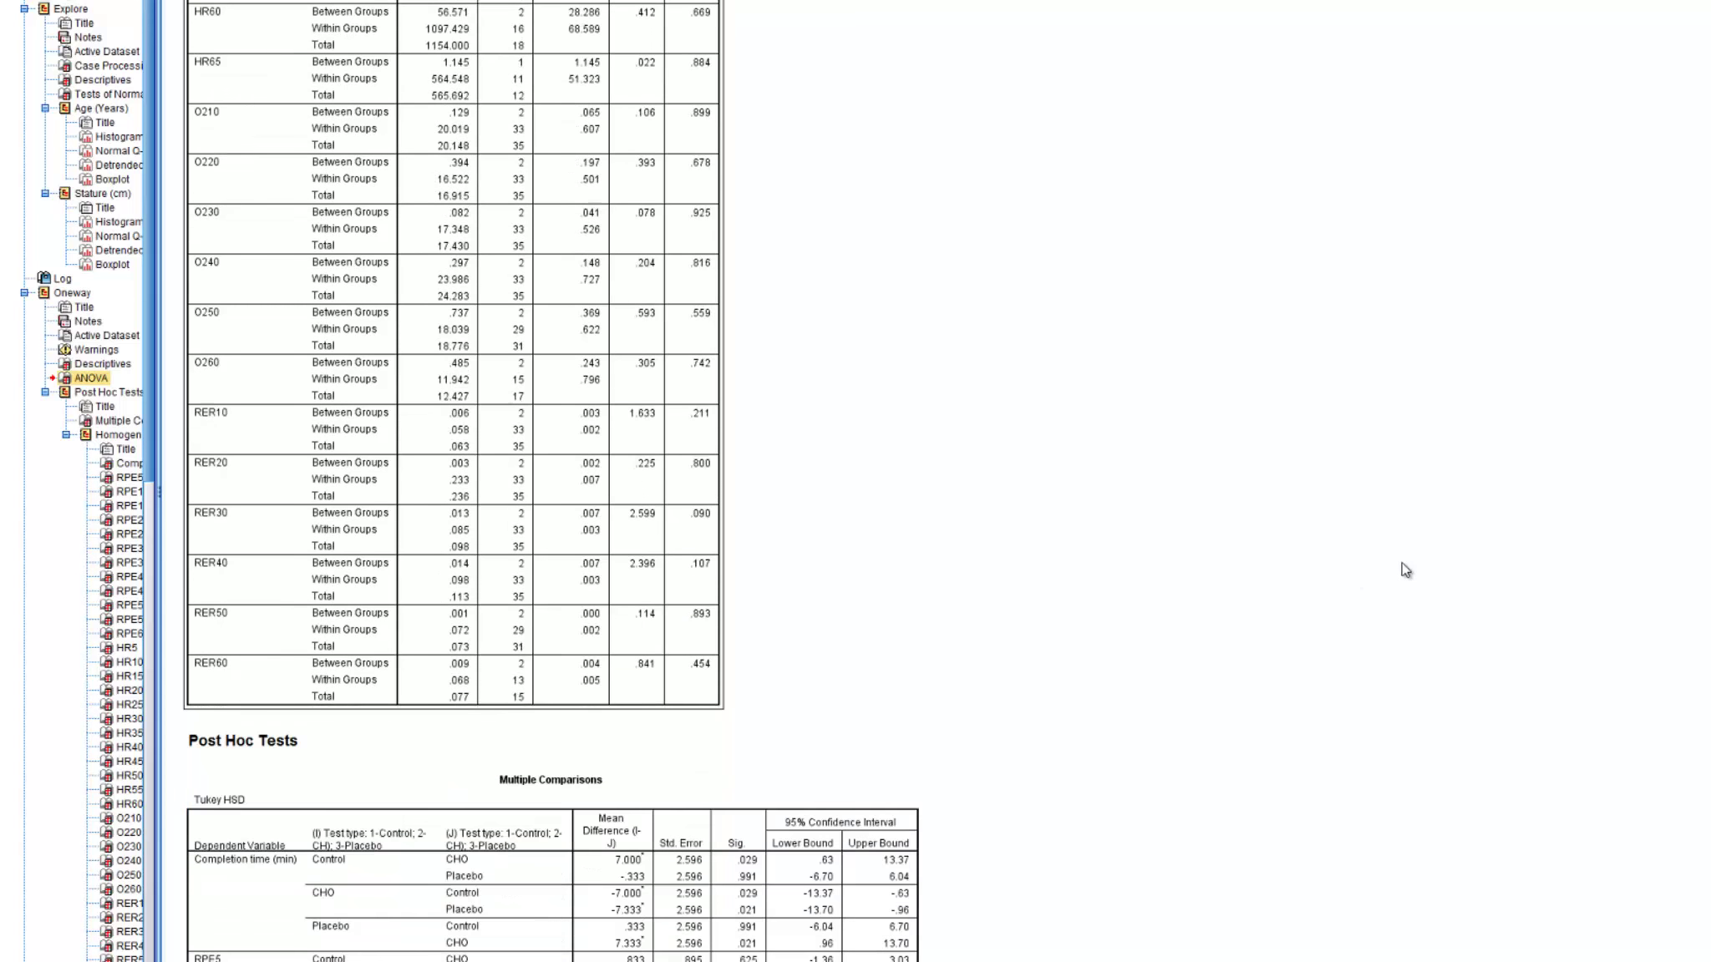
scroll(1406, 570, "down", 2)
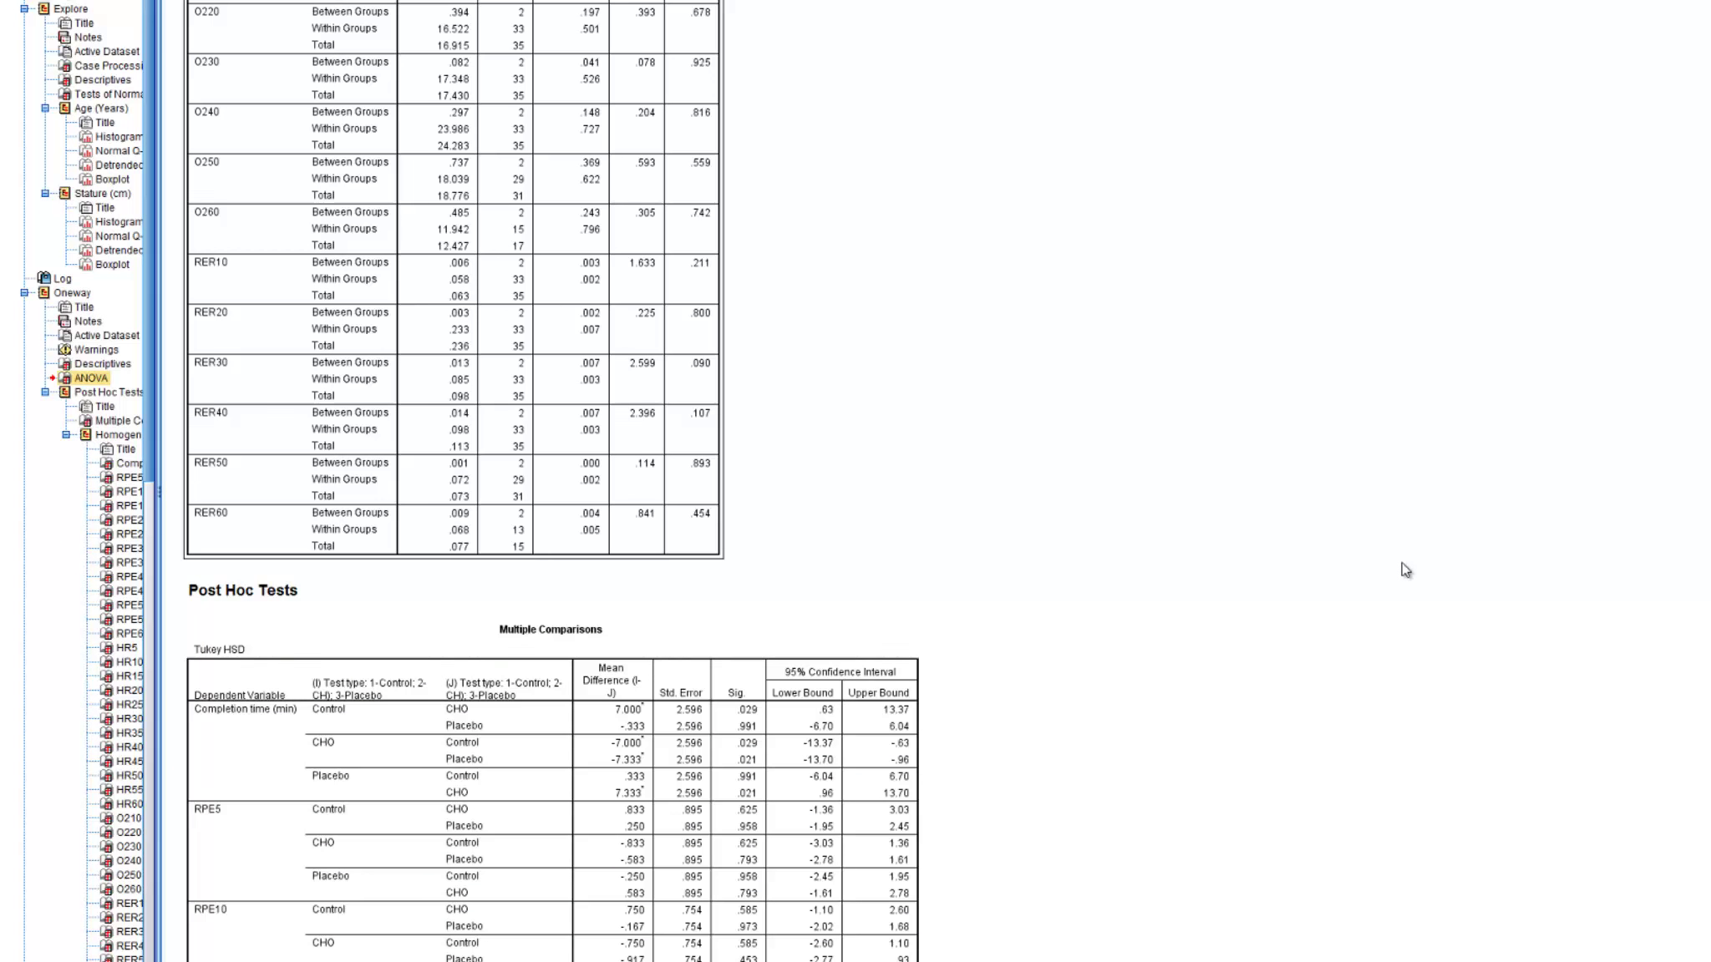
scroll(1406, 570, "down", 4)
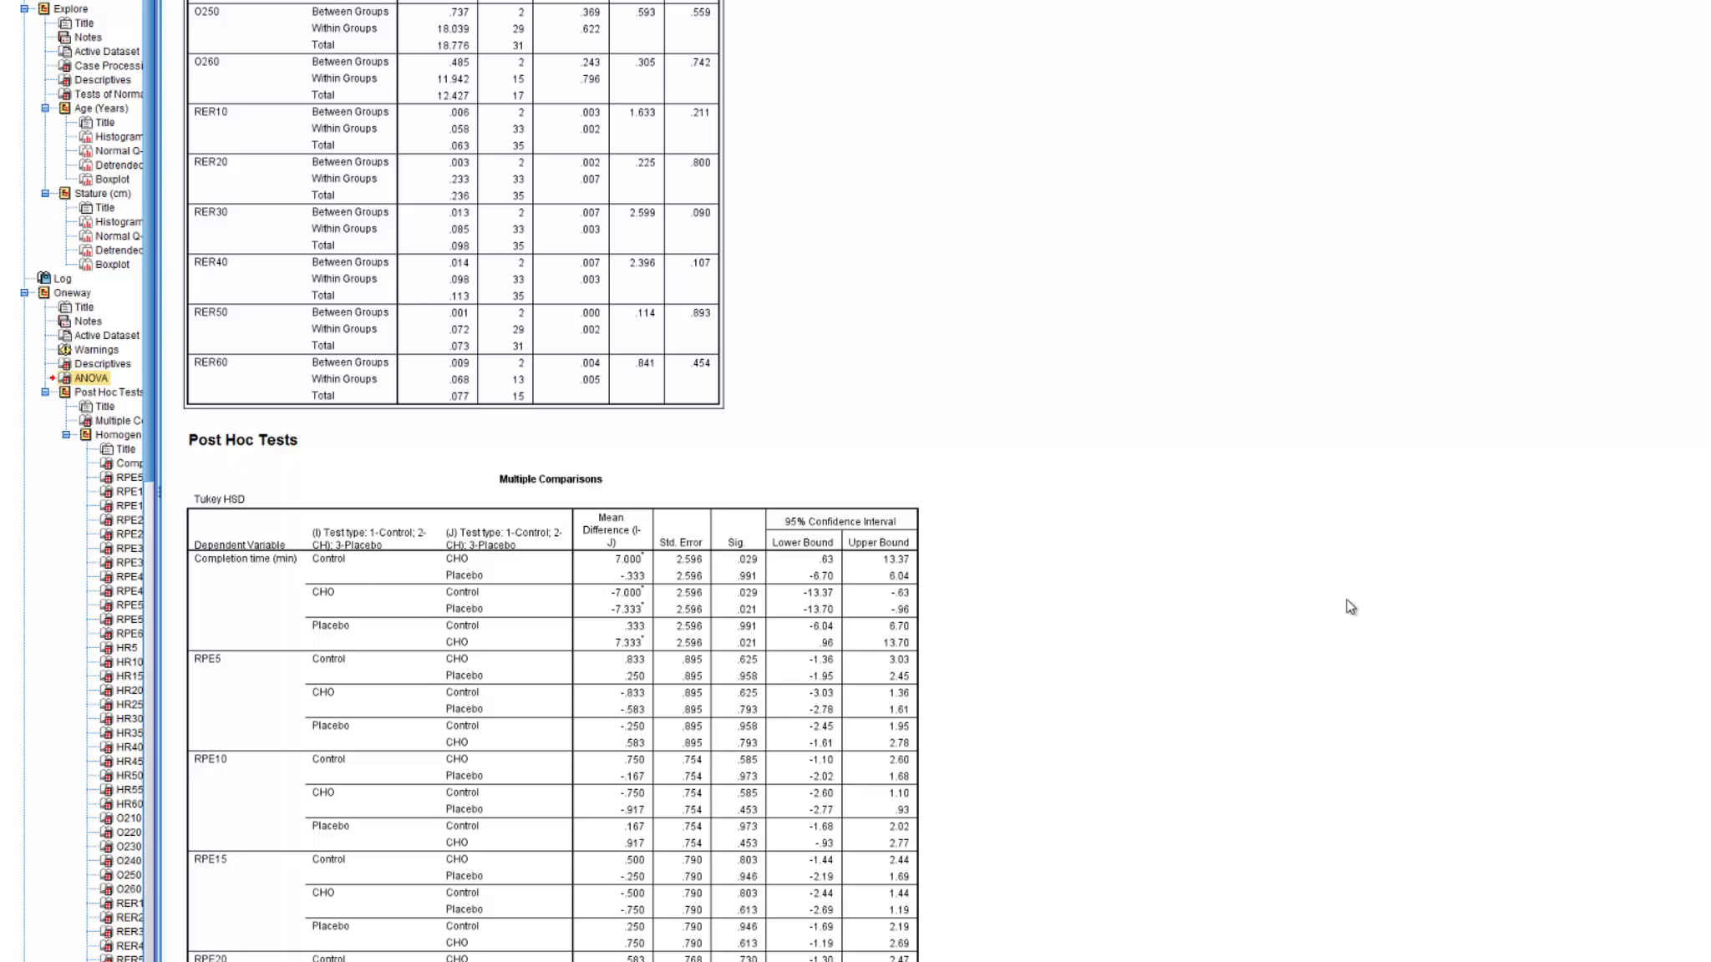
scroll(1348, 608, "down", 3)
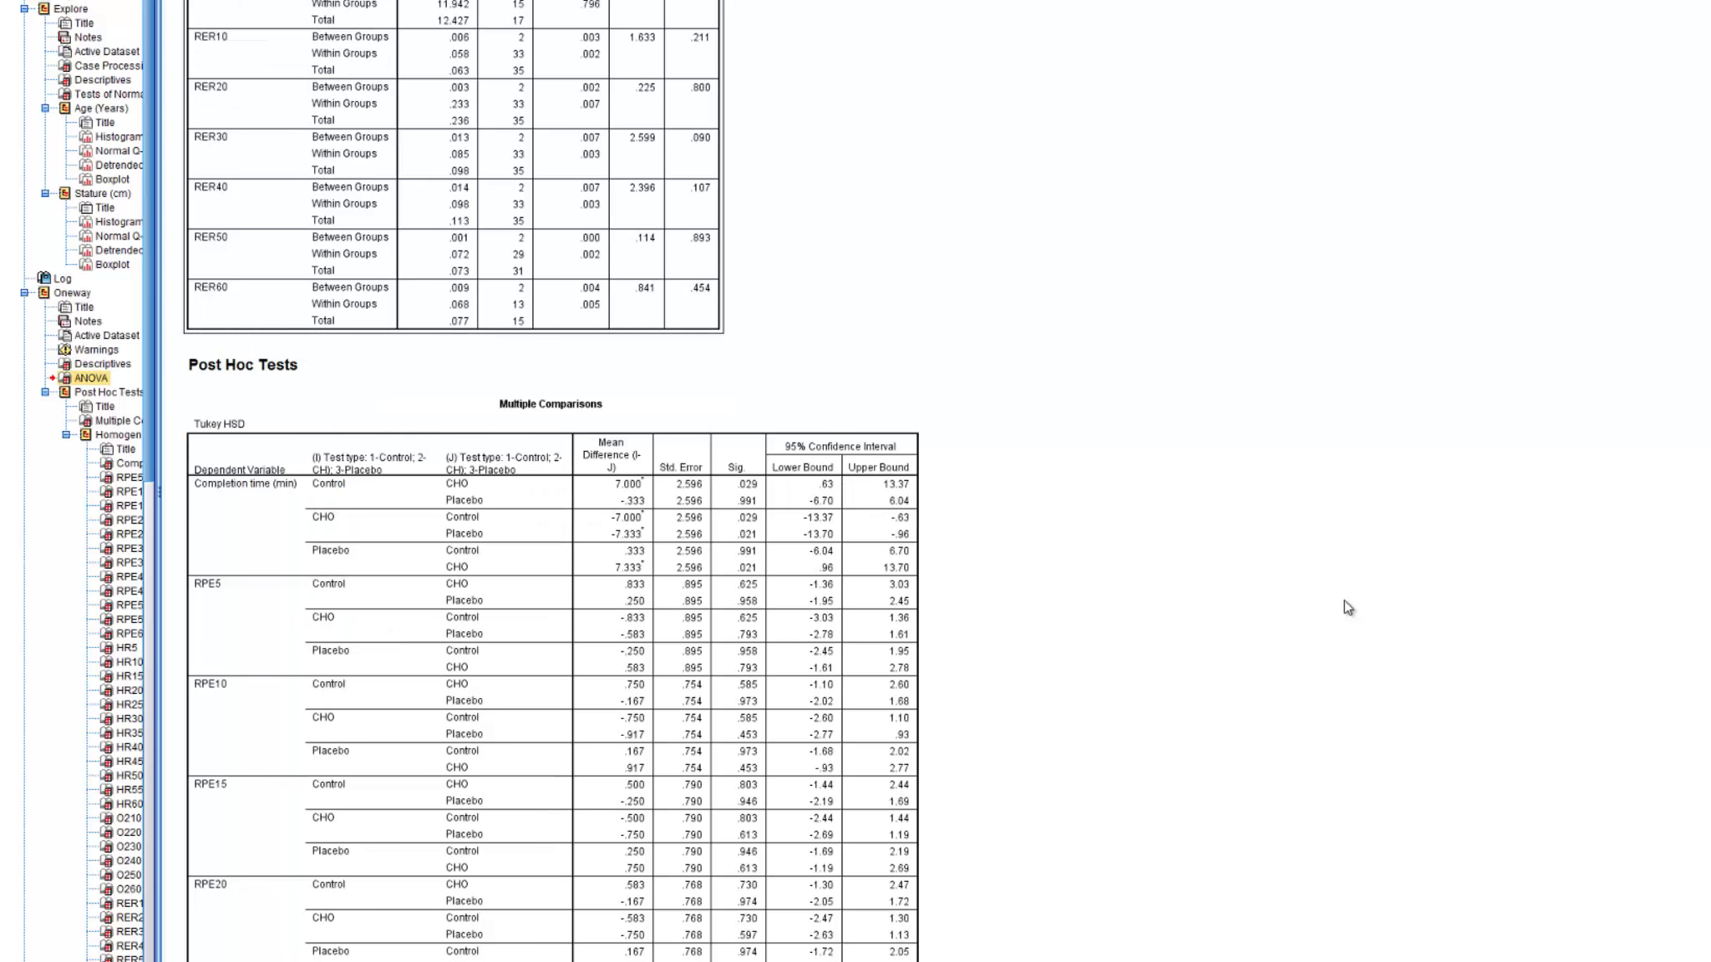
scroll(1347, 607, "down", 3)
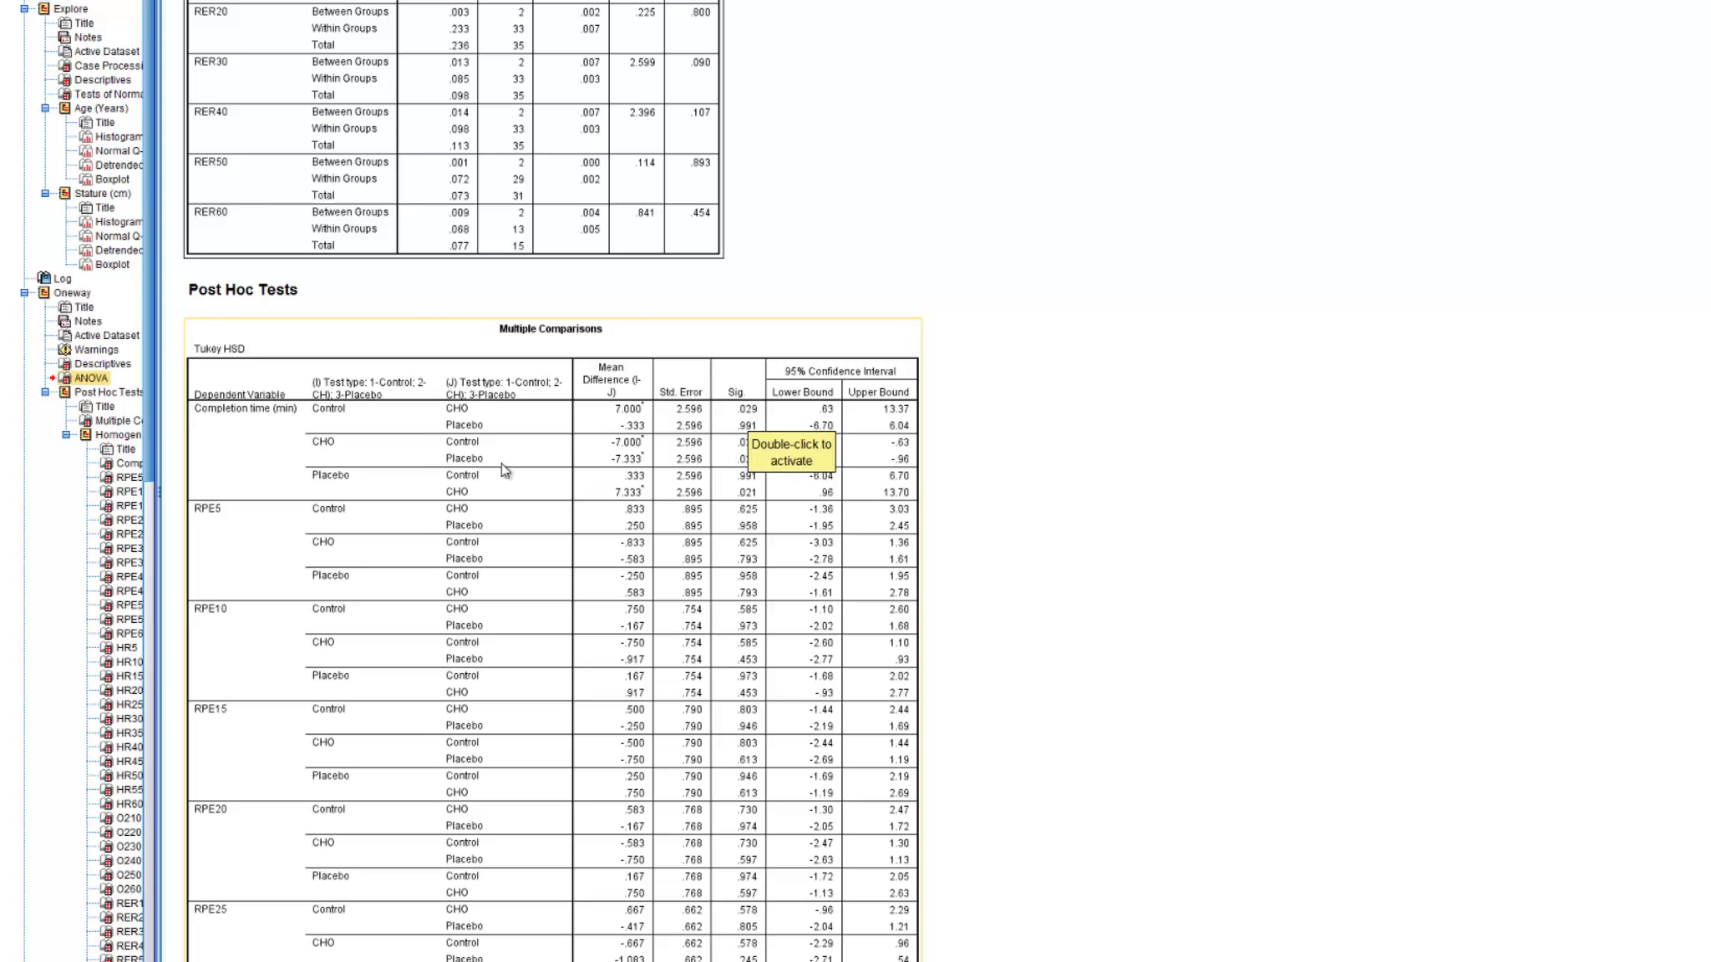
left_click(1271, 570)
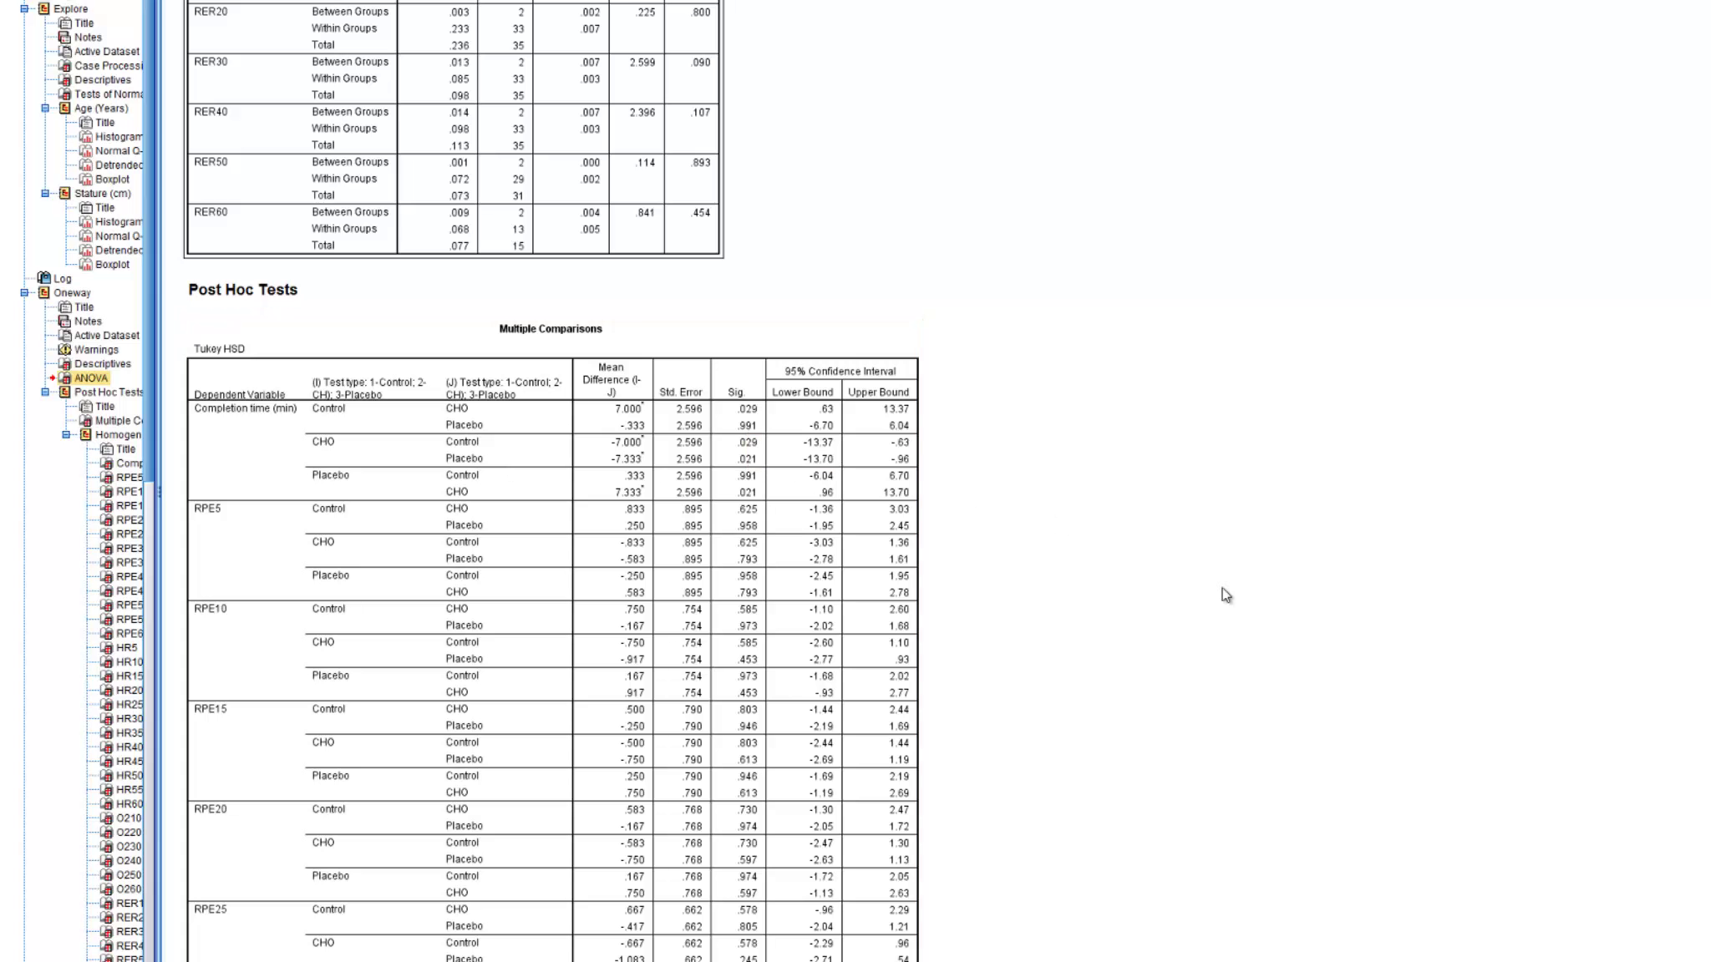
left_click(749, 471)
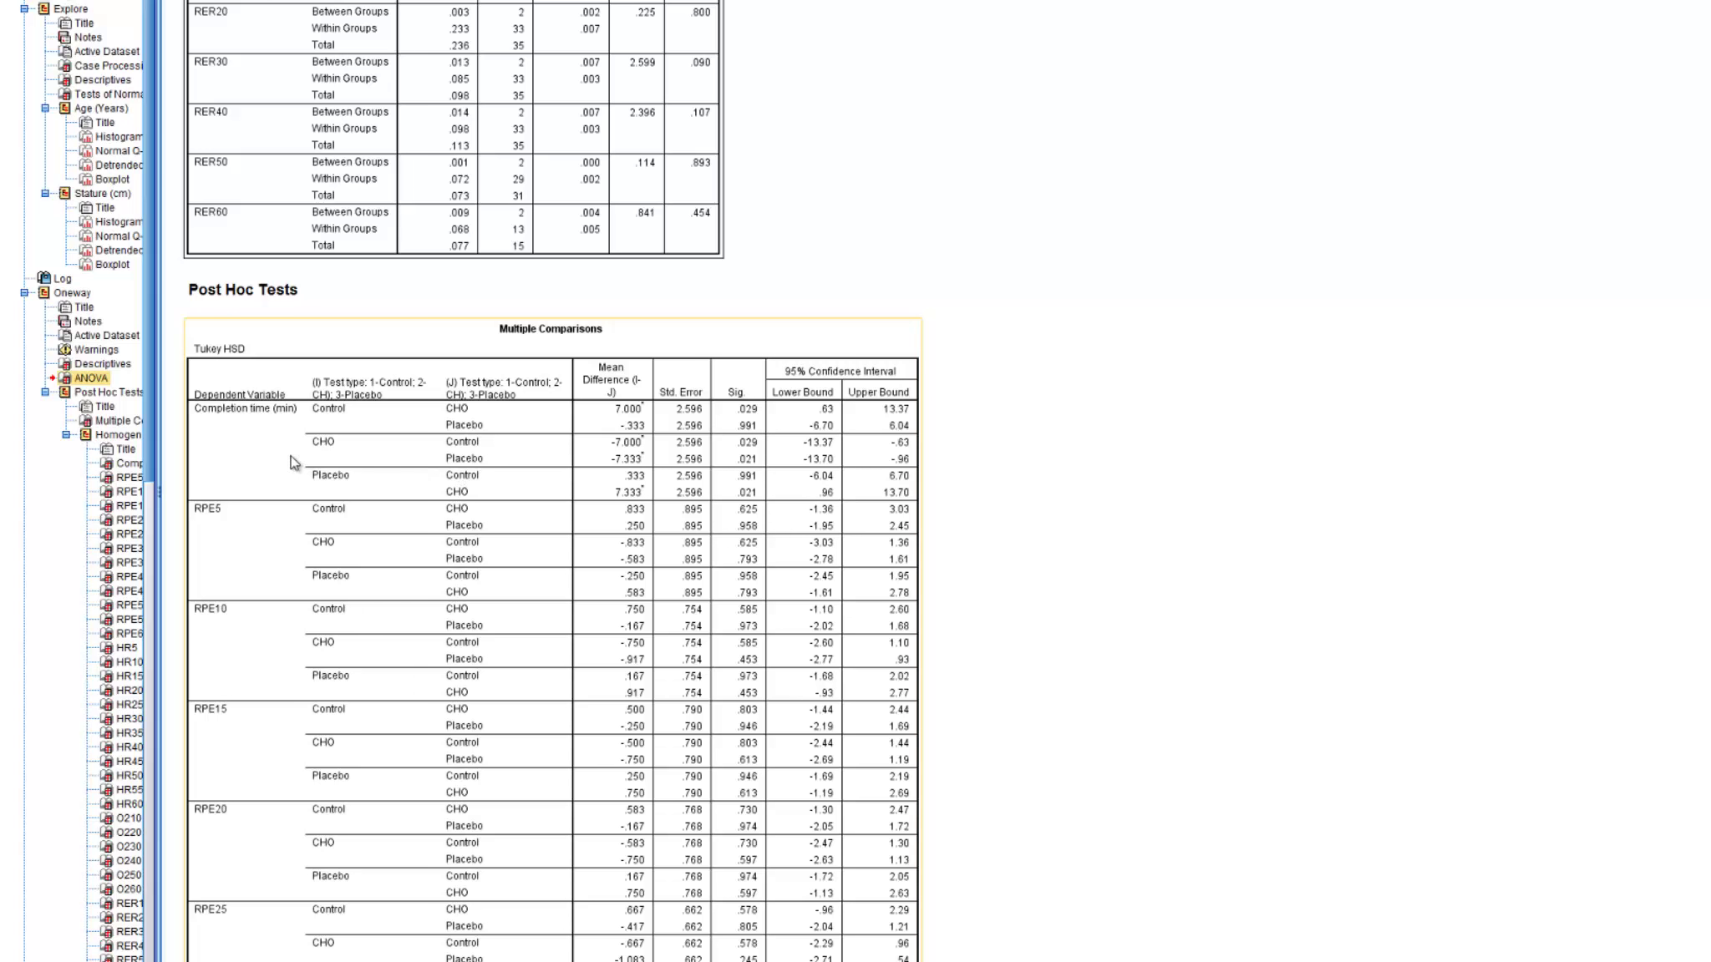
left_click(1370, 613)
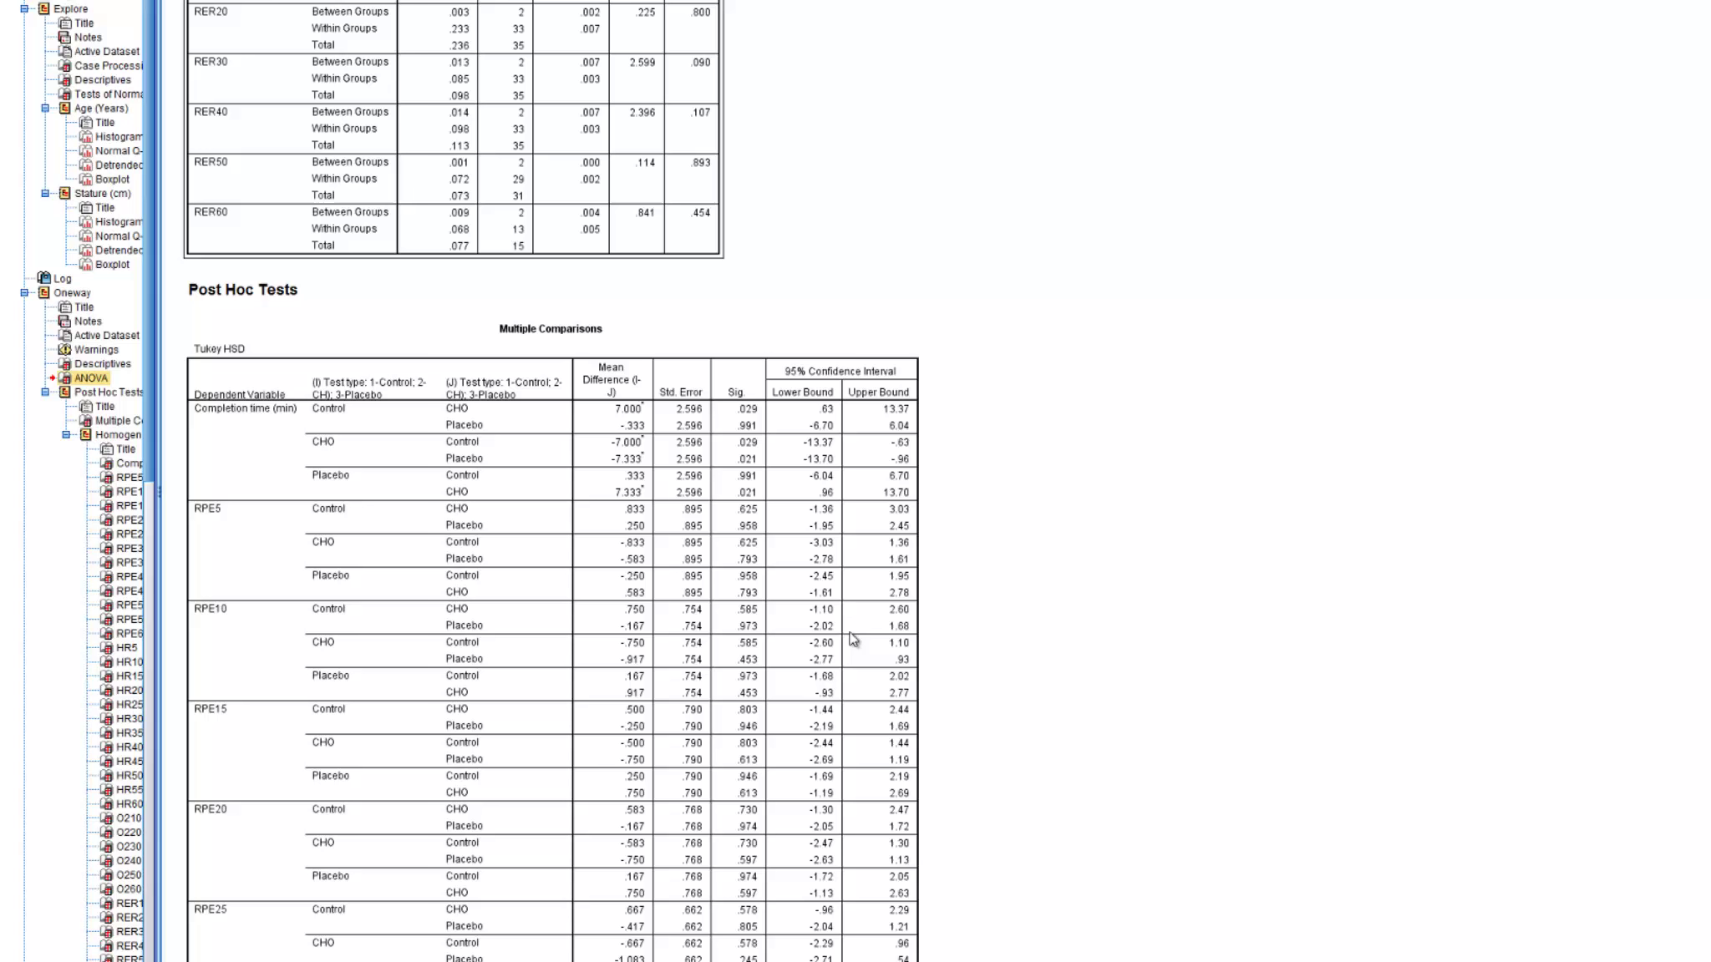
left_click(697, 575)
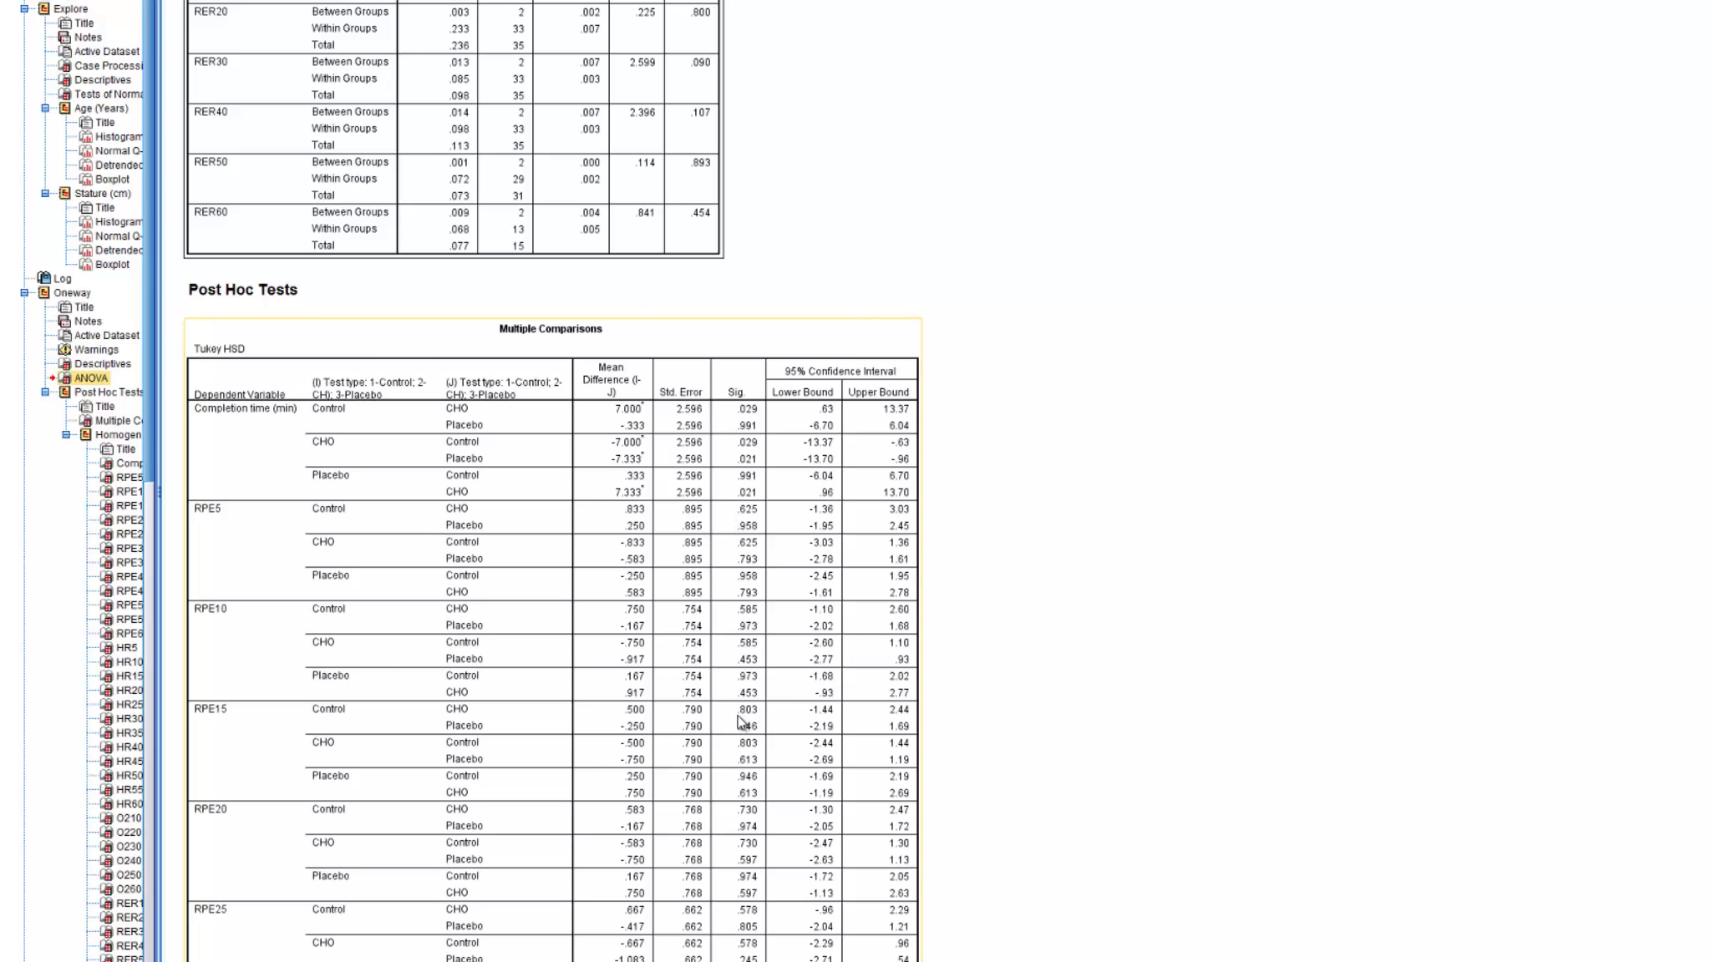
- Scroll past RER60 to the completion time Homogeneous Subsets table, deselecting Multiple Comparisons
scroll(739, 720, "down", 10)
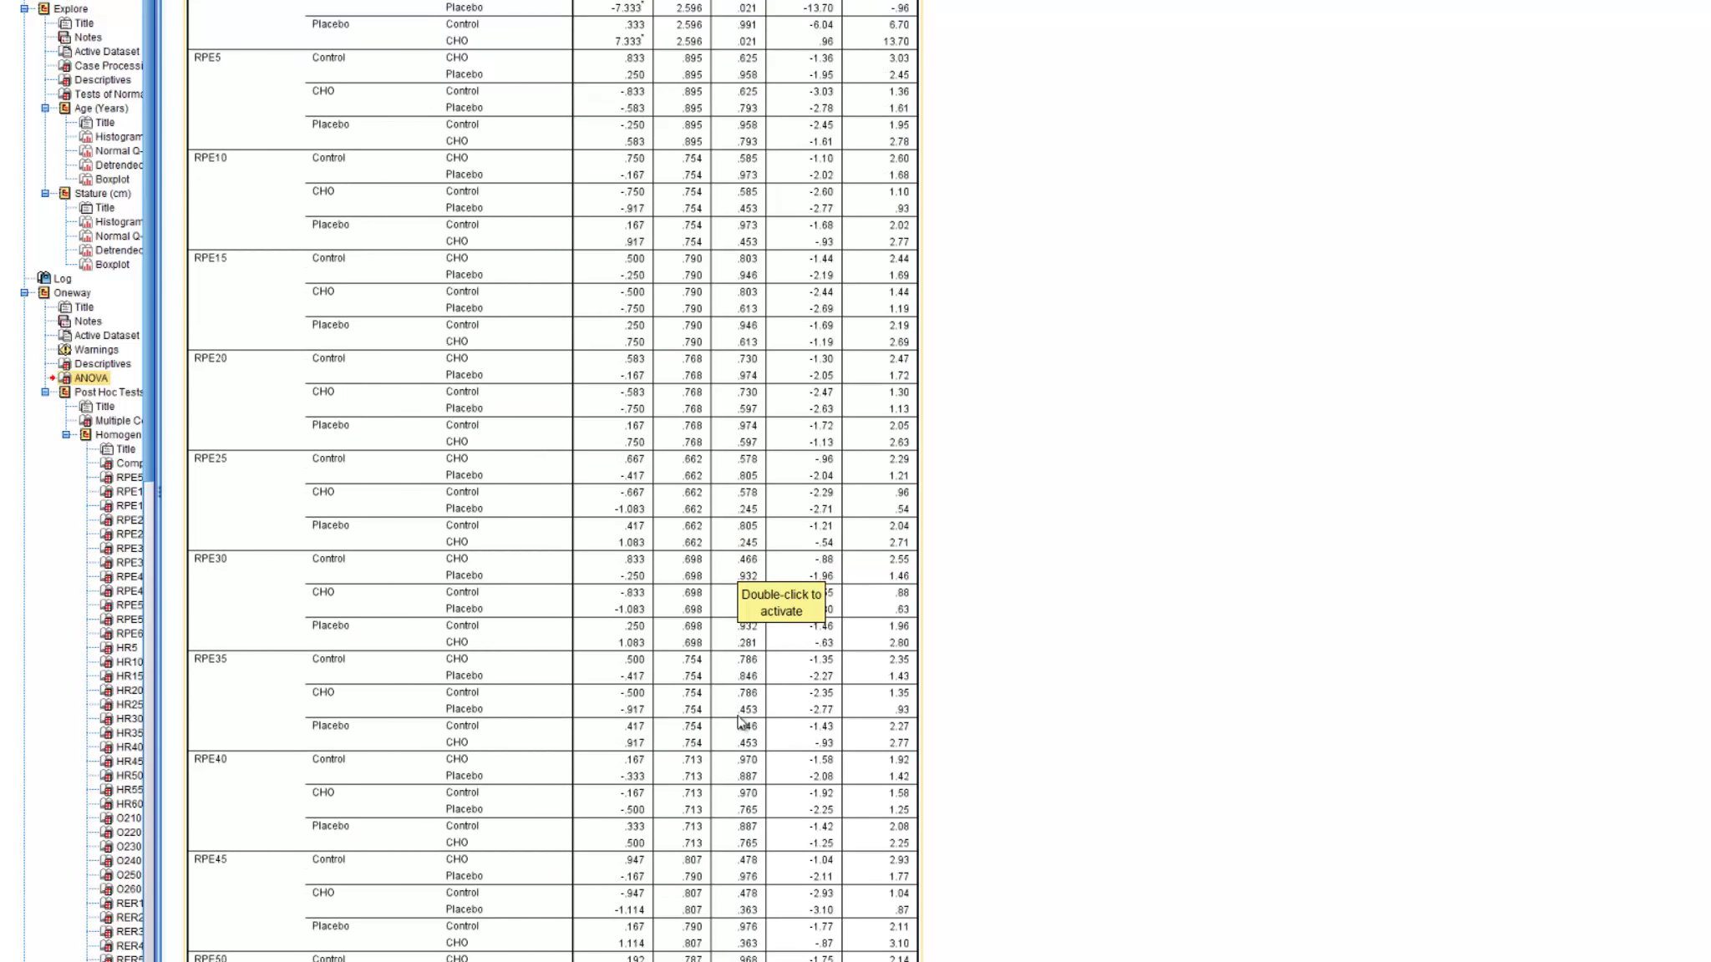
scroll(739, 720, "down", 12)
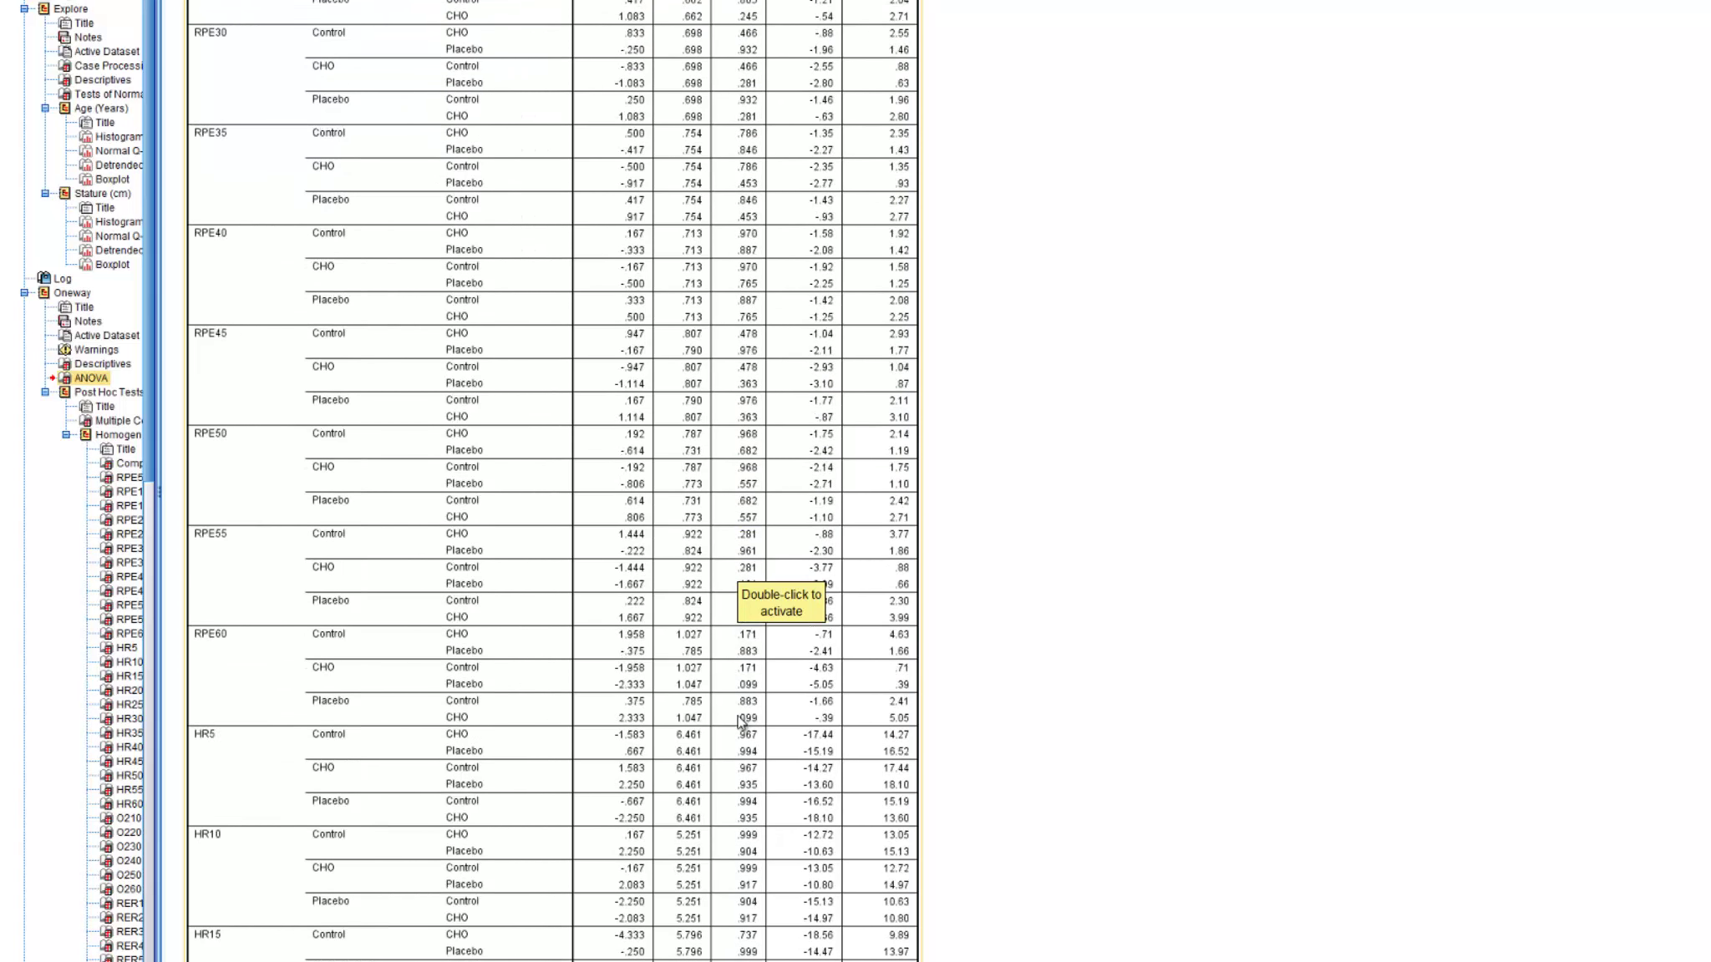
scroll(739, 720, "down", 8)
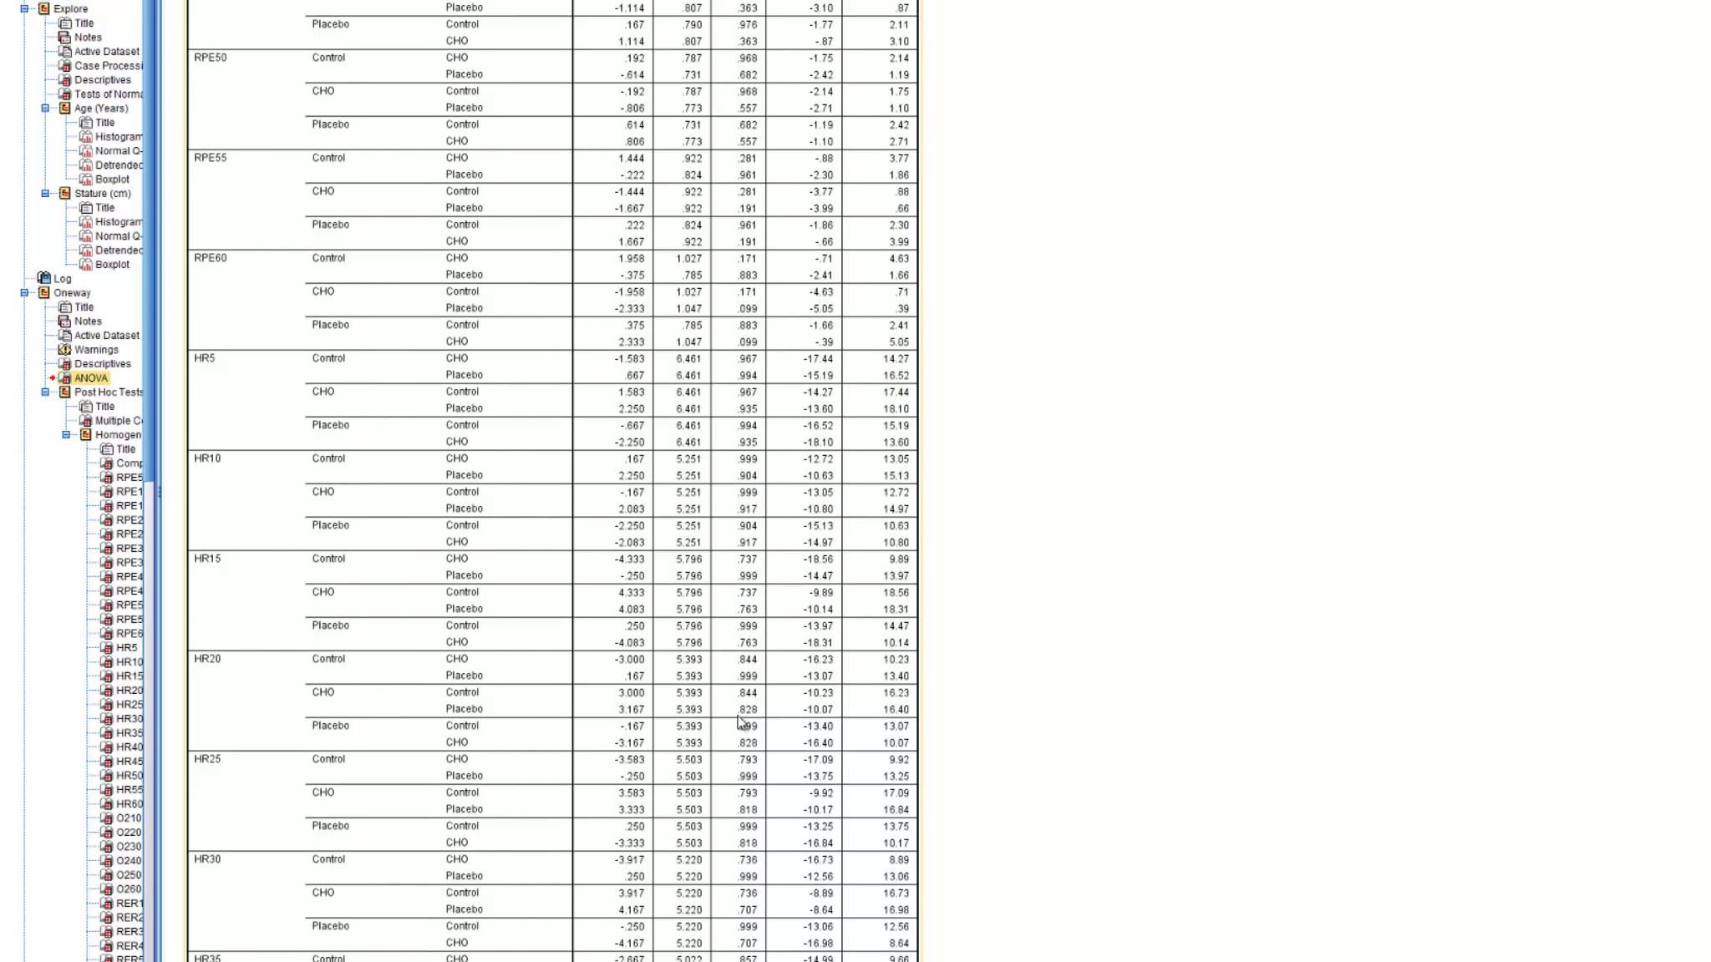
scroll(739, 720, "down", 20)
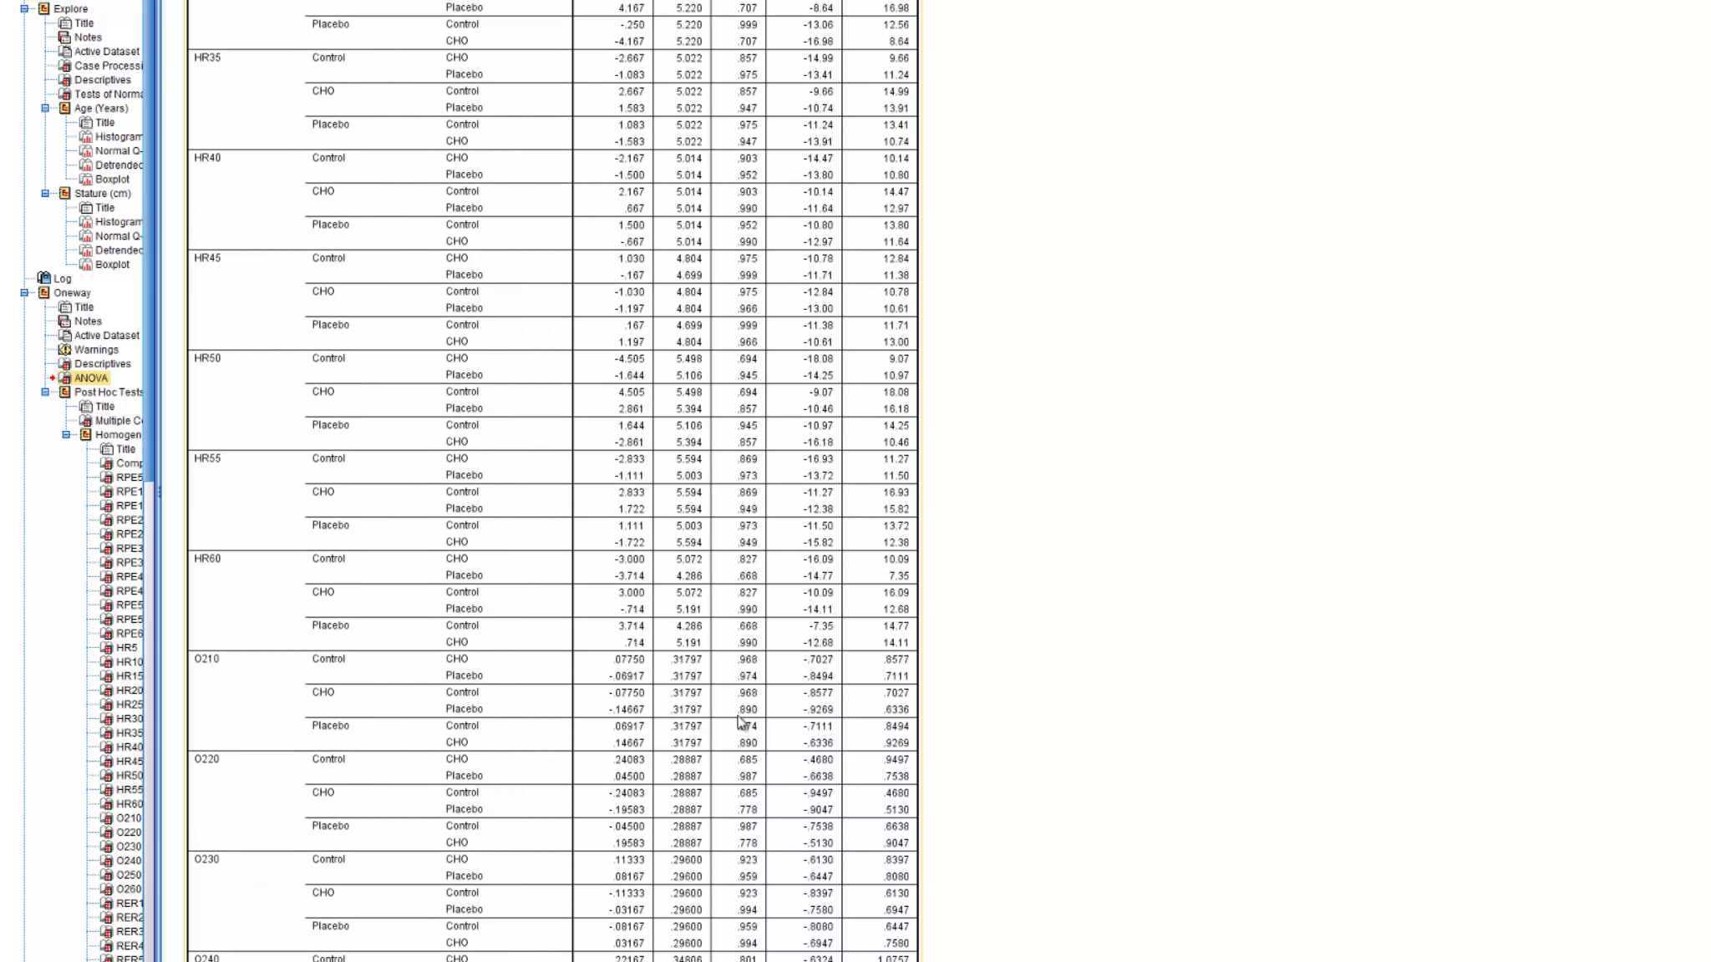
scroll(739, 720, "down", 20)
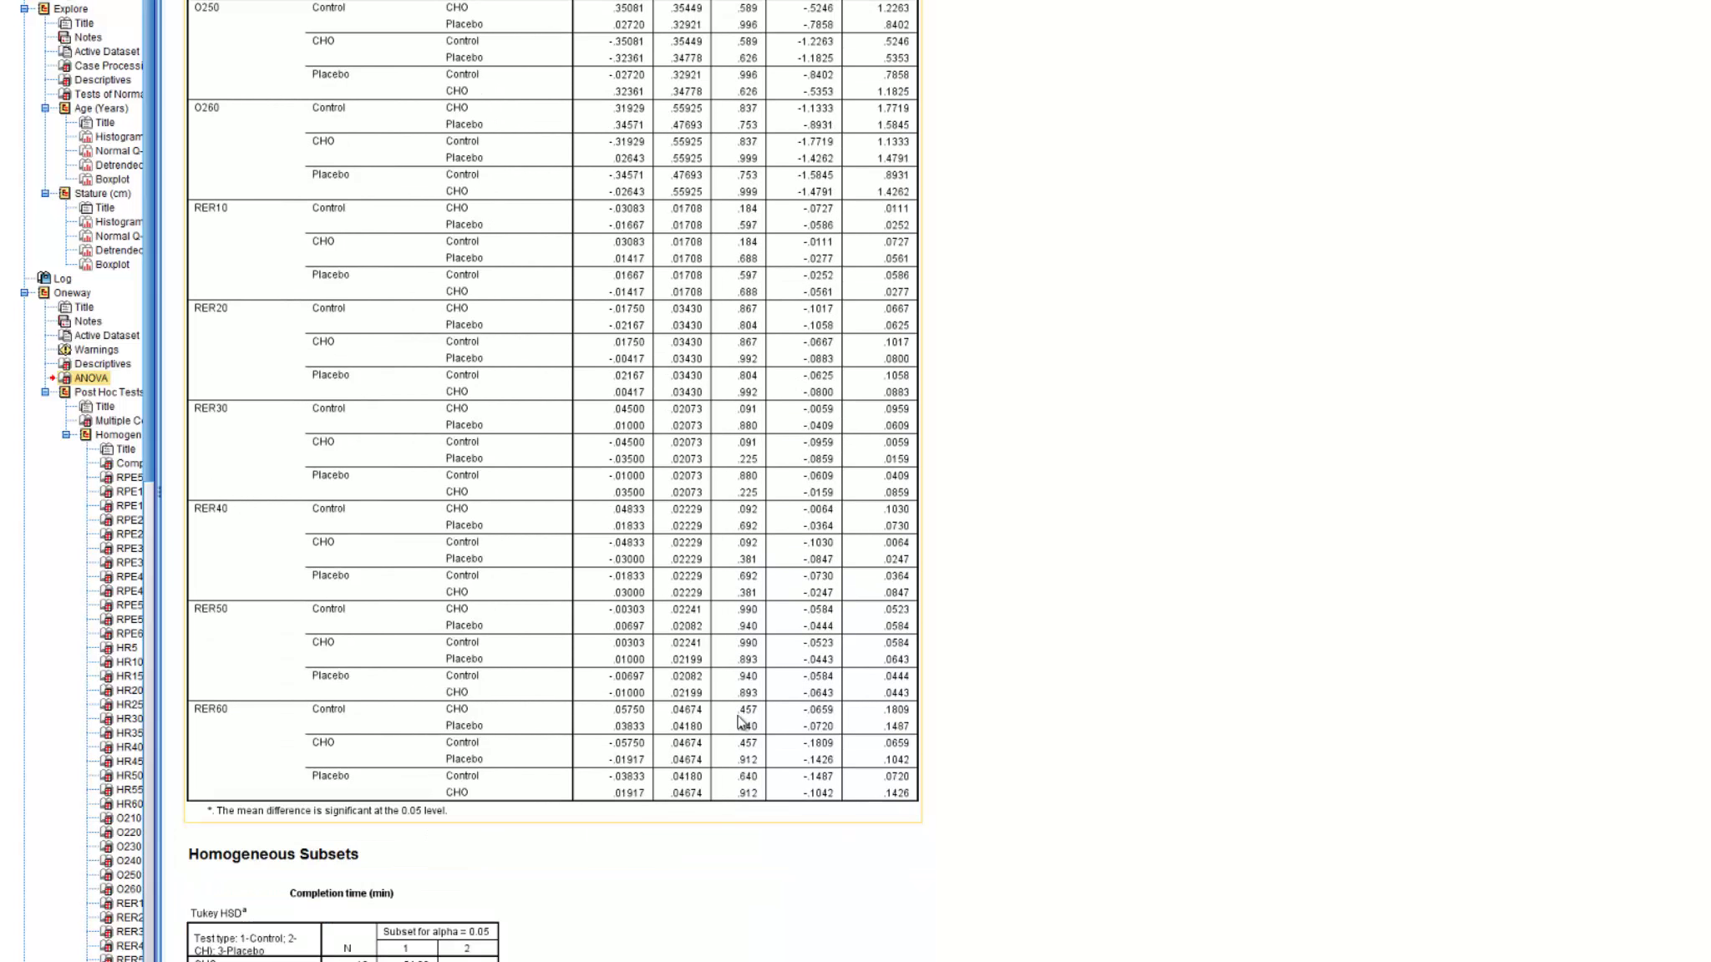
scroll(739, 720, "down", 2)
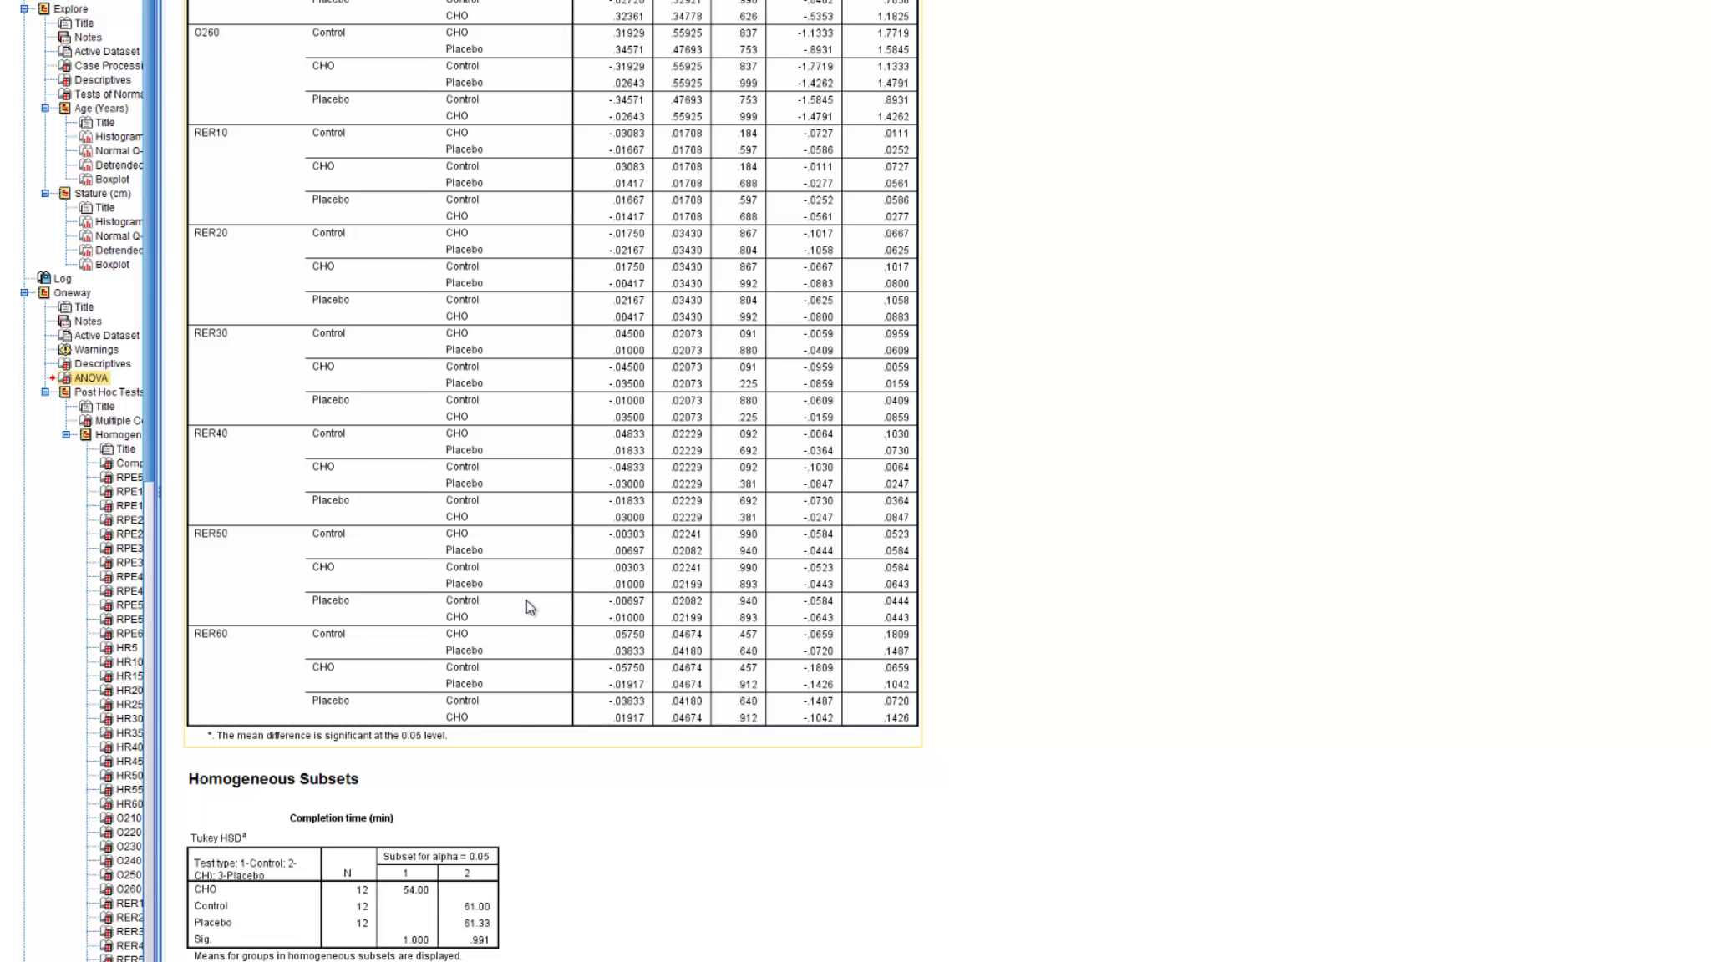
left_click(817, 824)
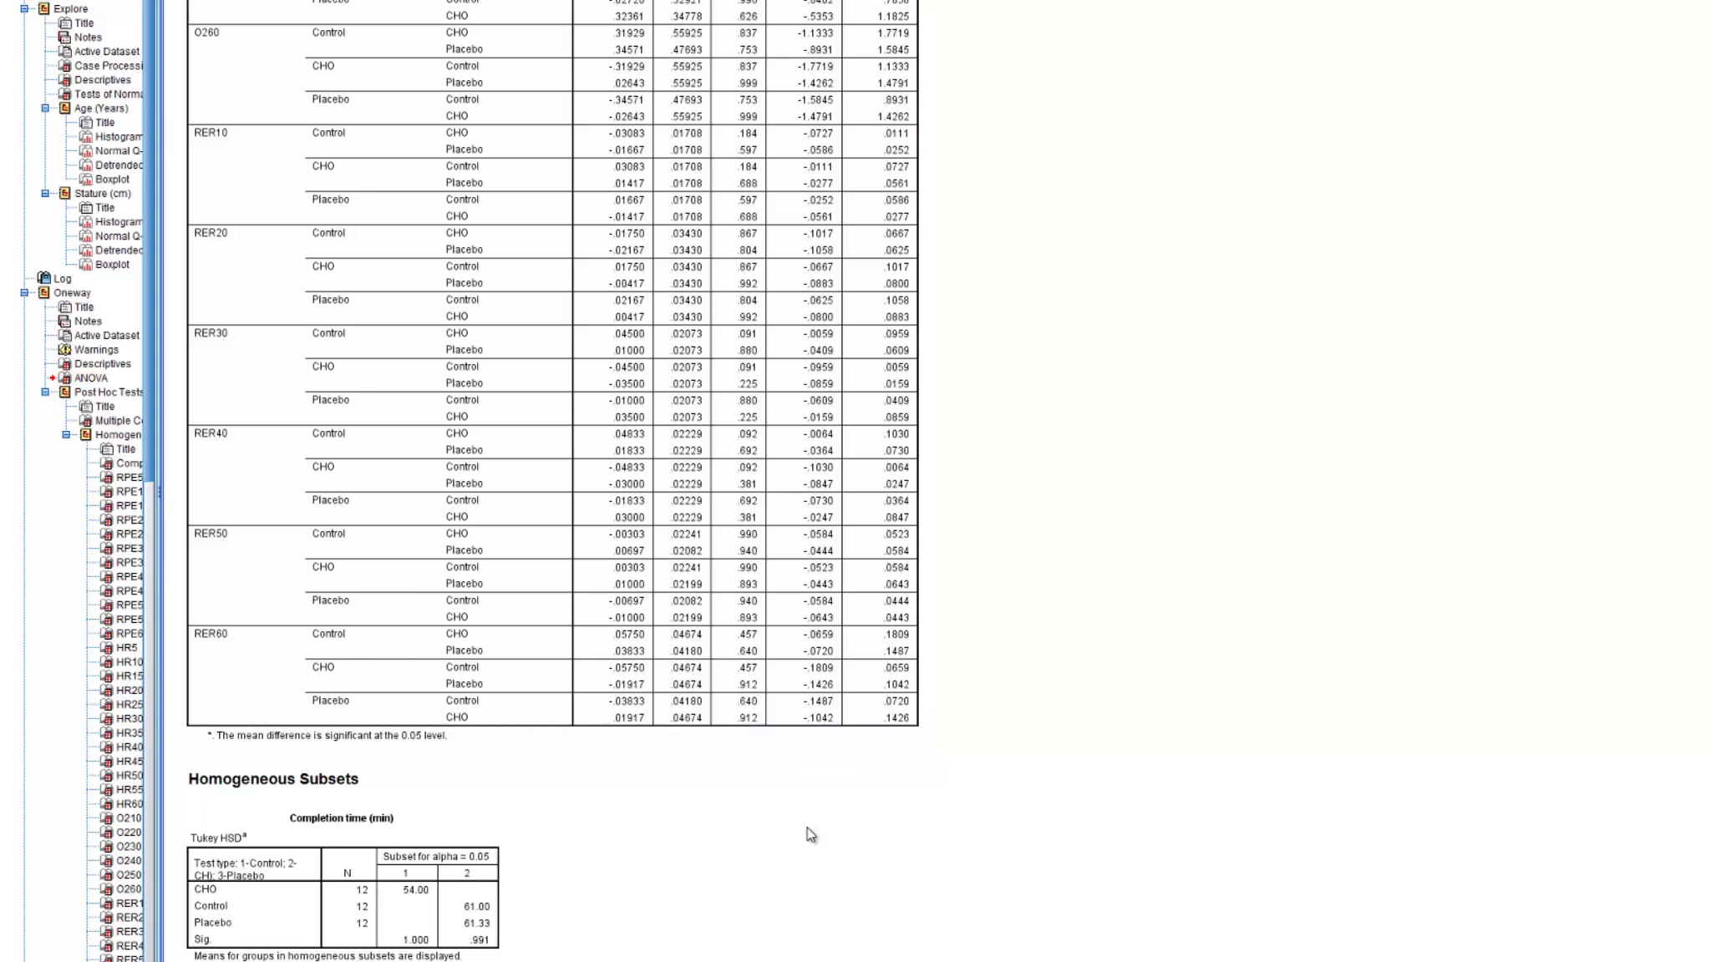
scroll(808, 833, "down", 2)
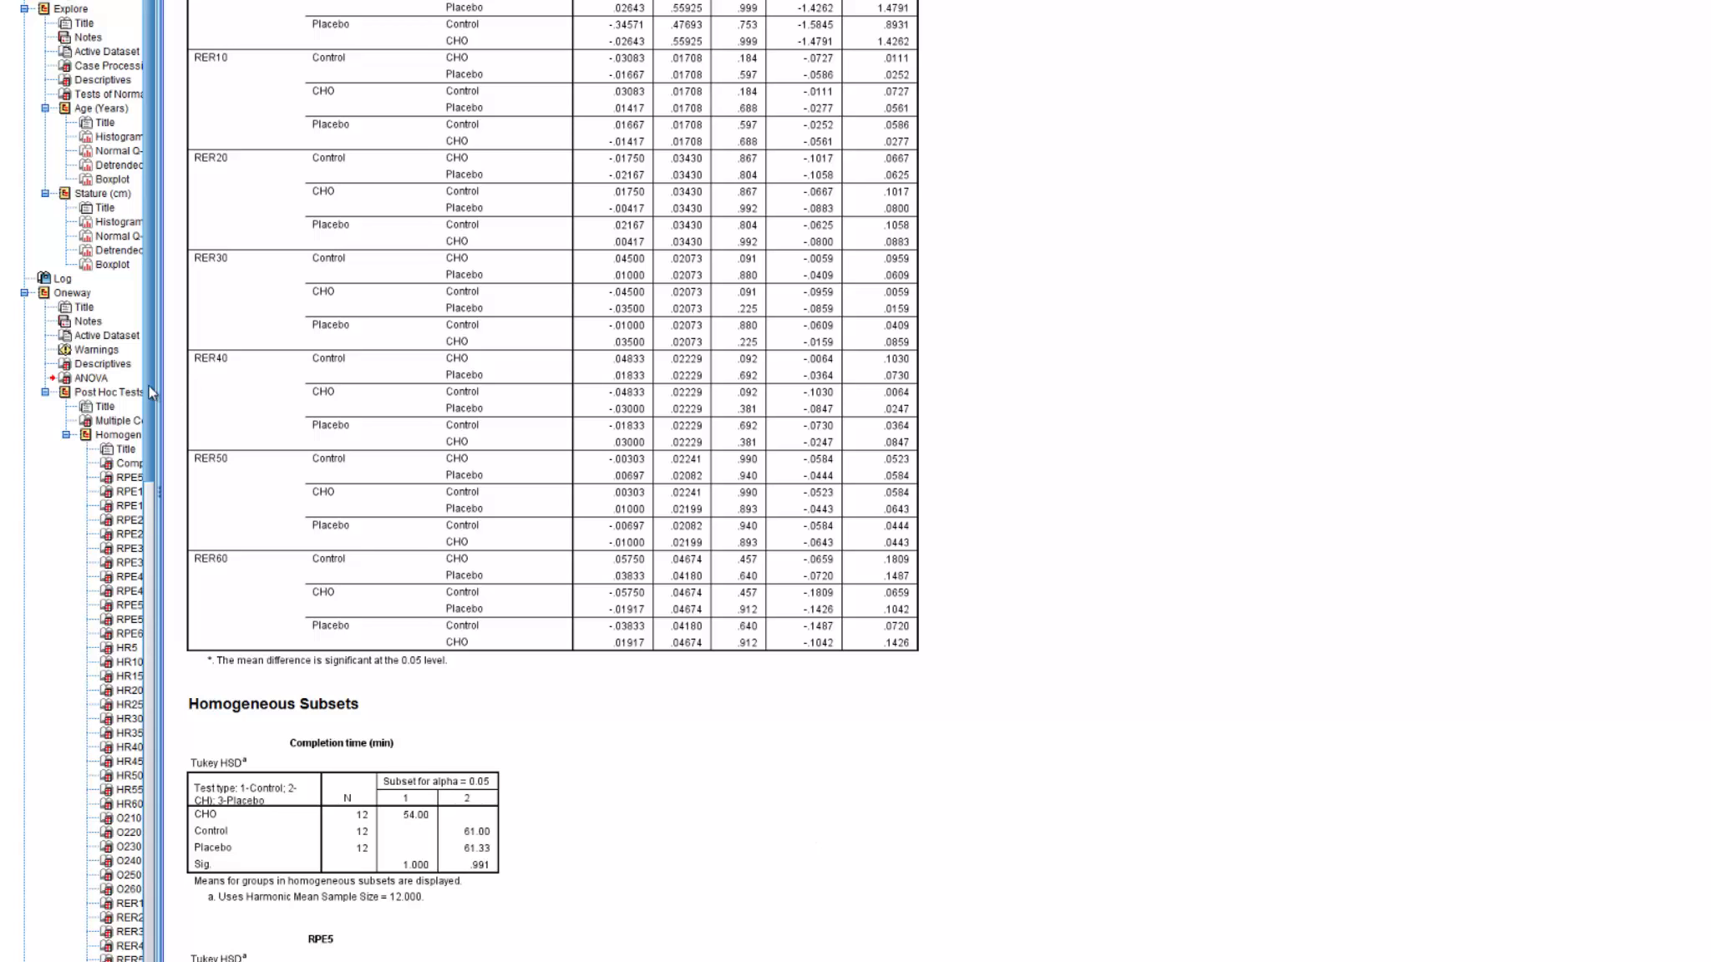
- Open the ANOVA table under the second Oneway entry and scroll to Work67 (Work60 Sig .006)
left_click(154, 529)
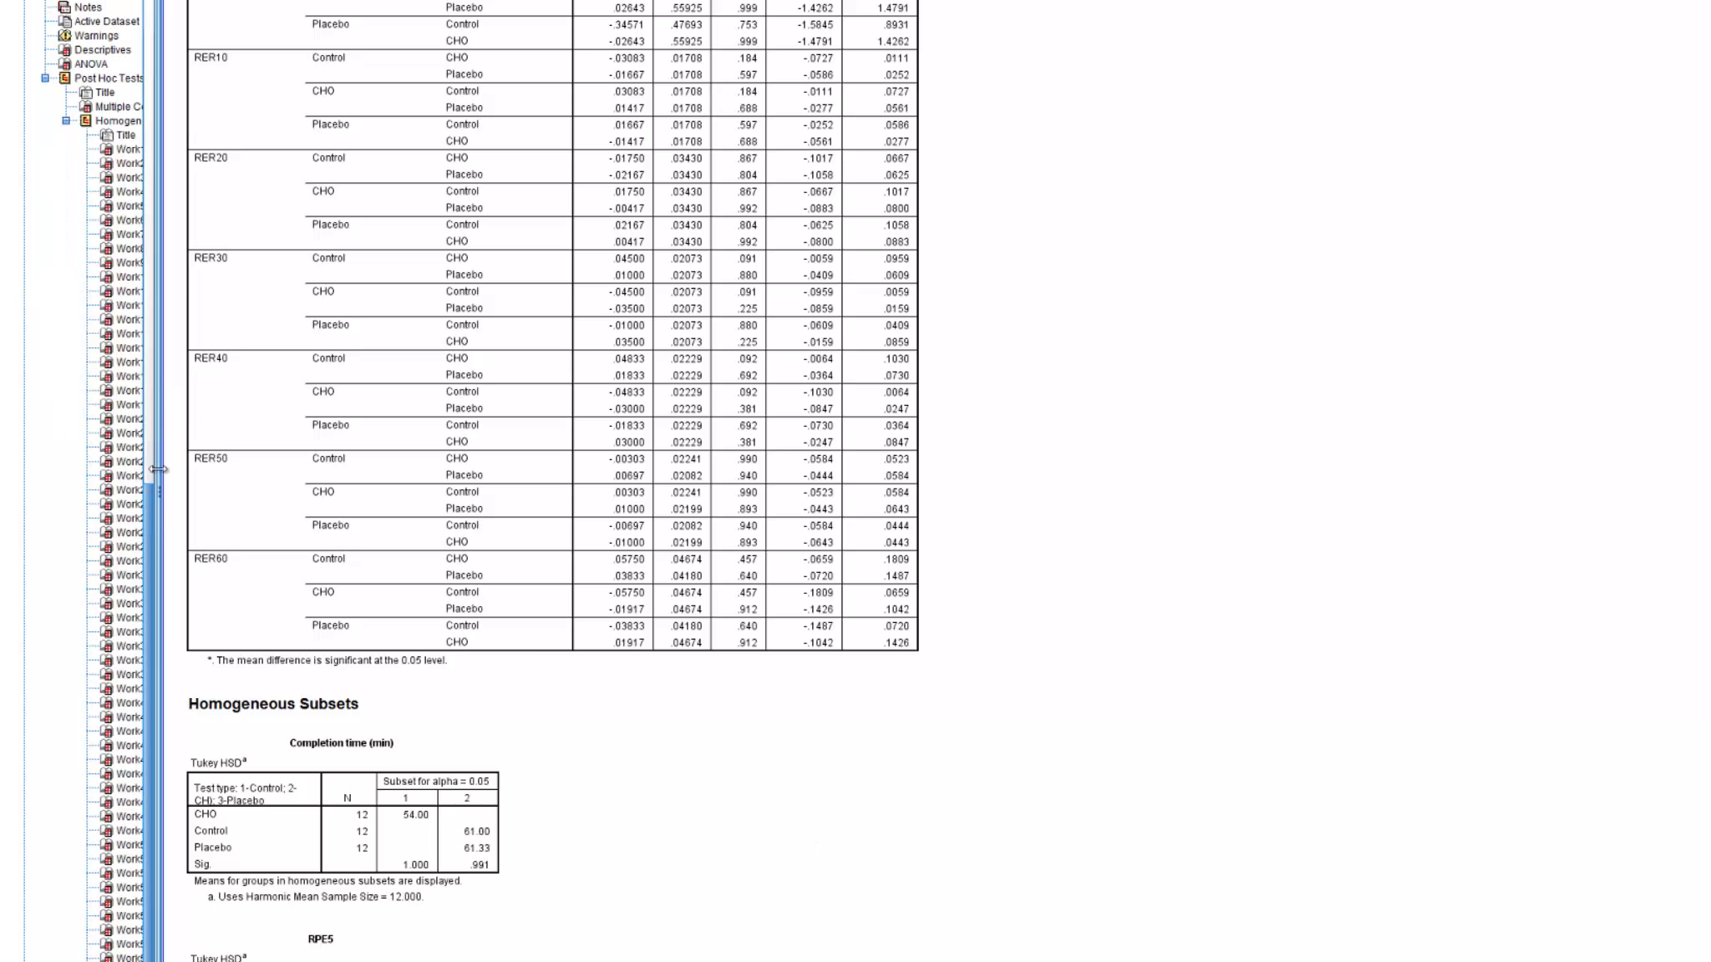
left_click(148, 407)
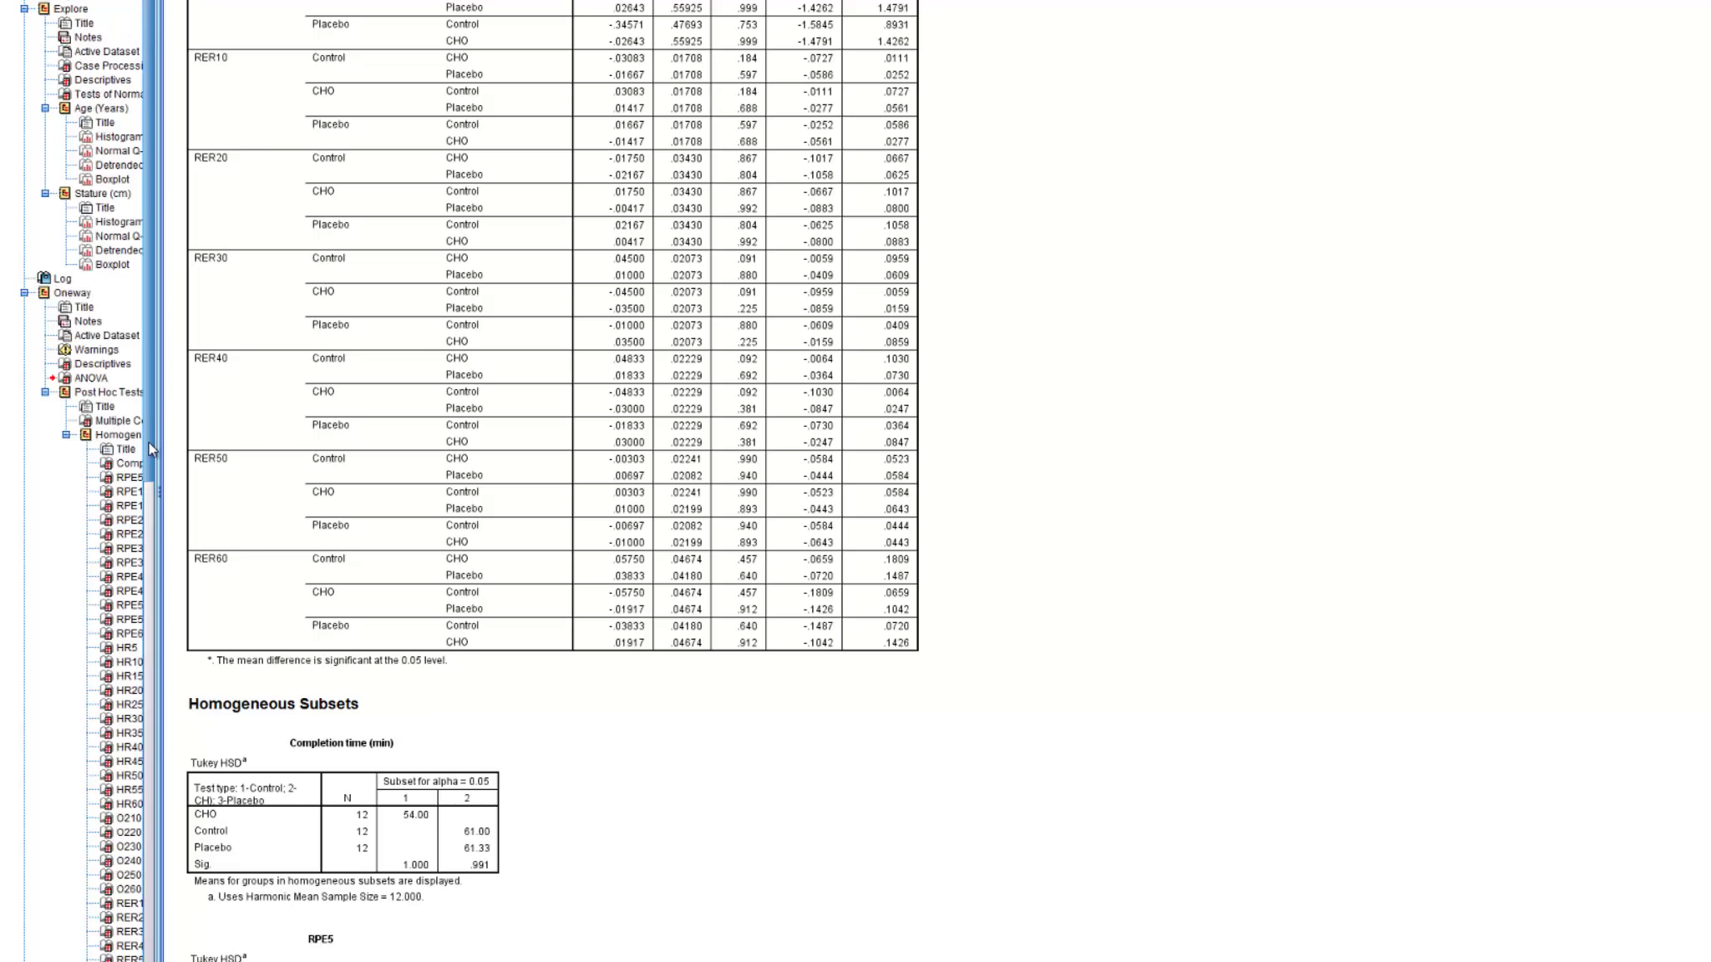
left_click(155, 541)
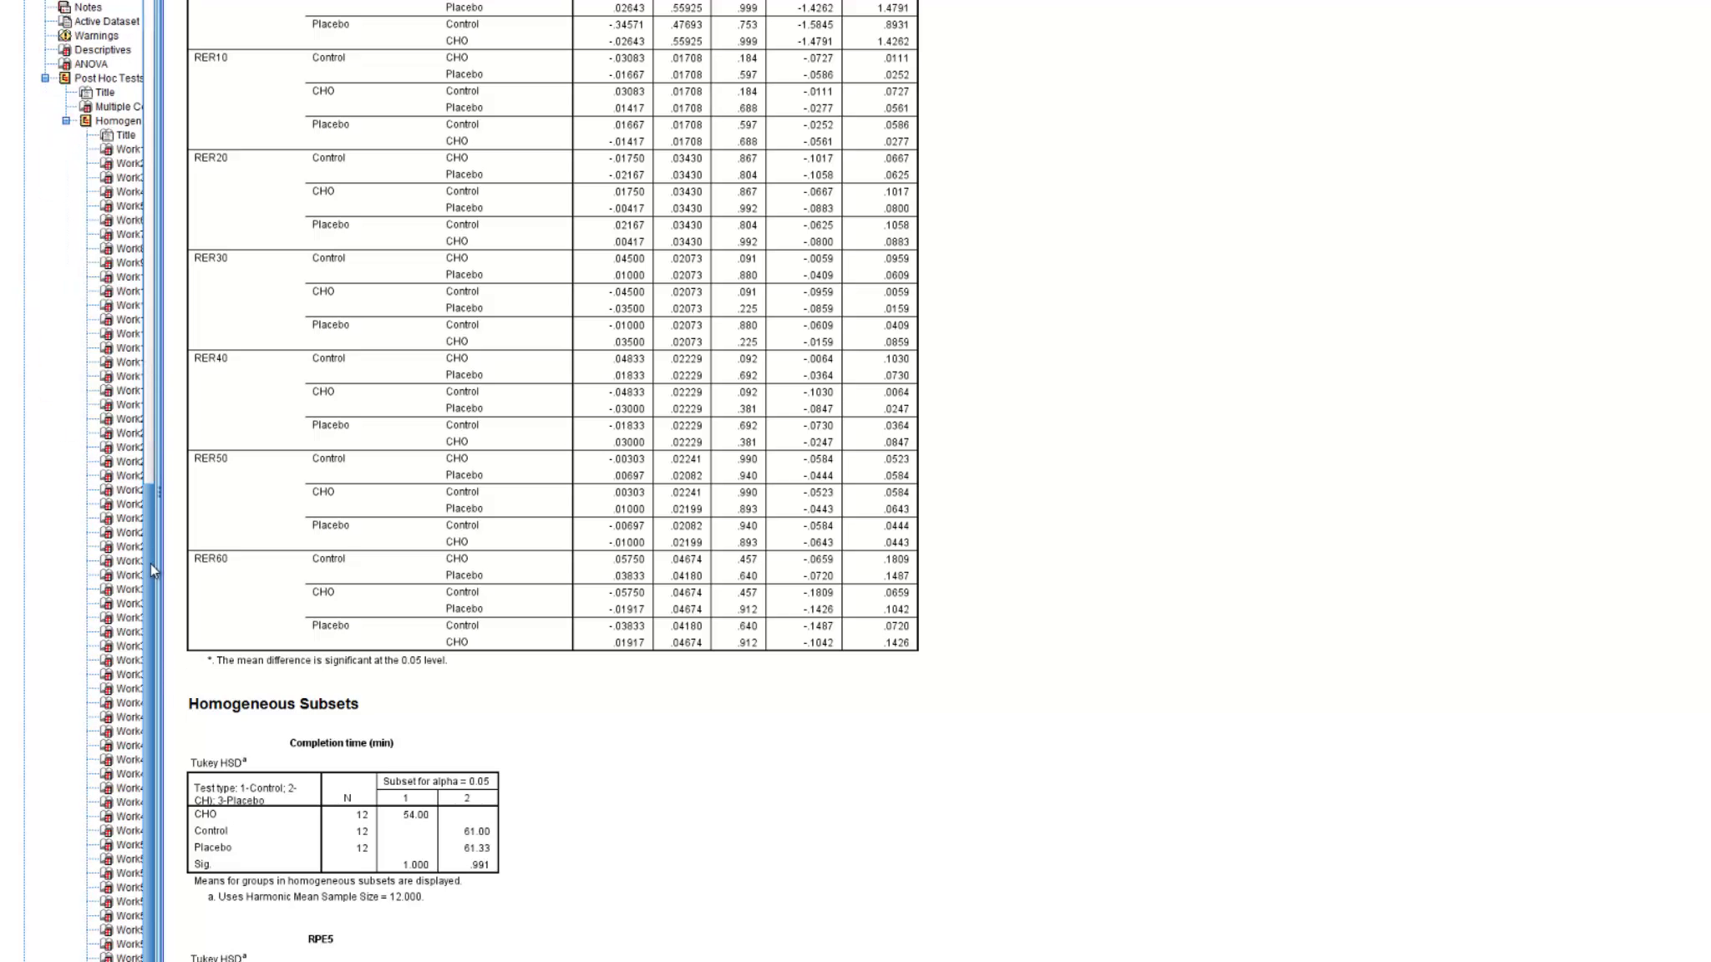
left_click(88, 65)
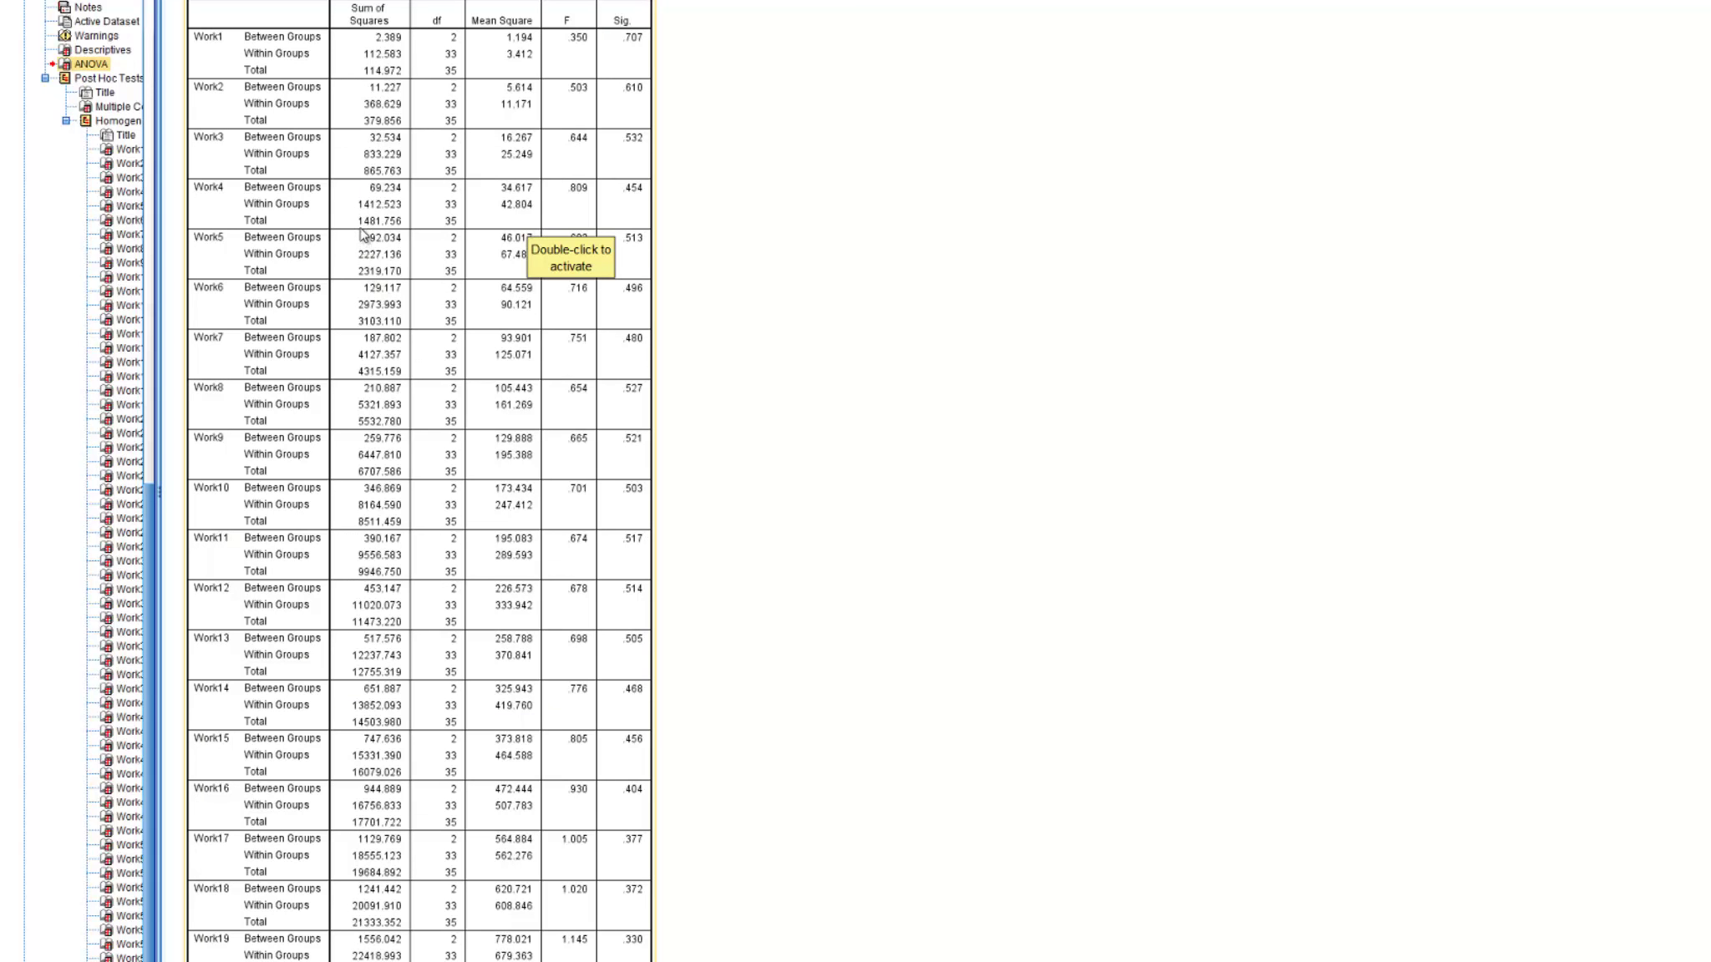
scroll(720, 248, "down", 6)
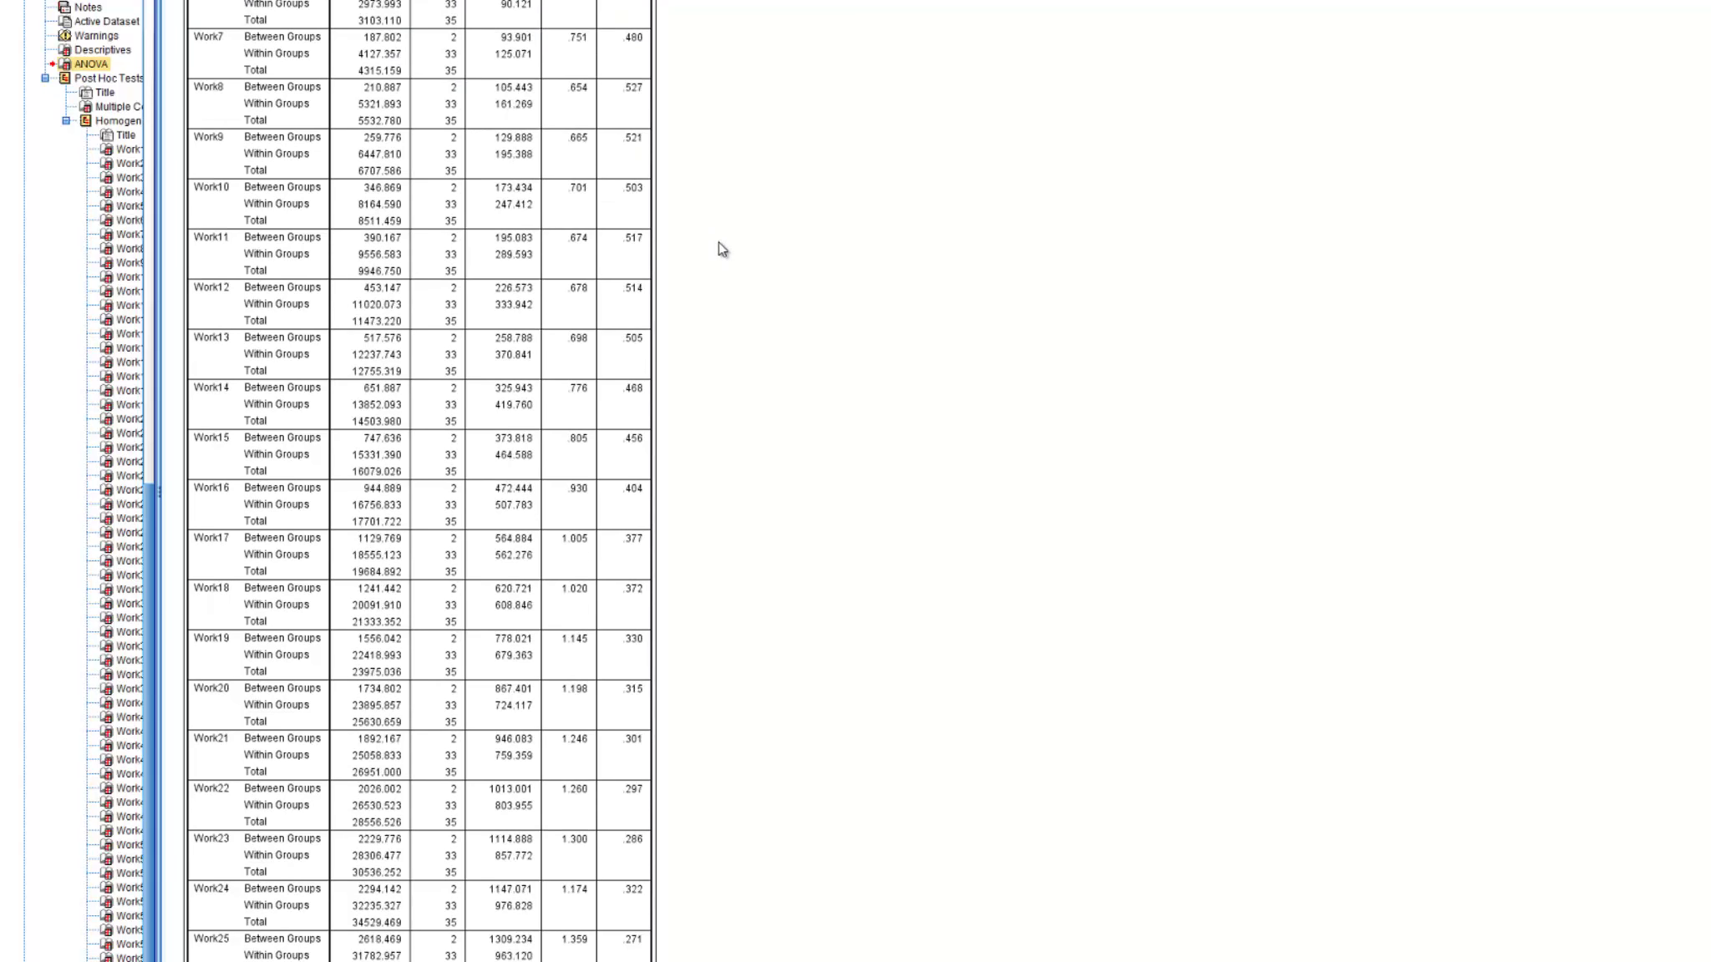
scroll(722, 249, "down", 20)
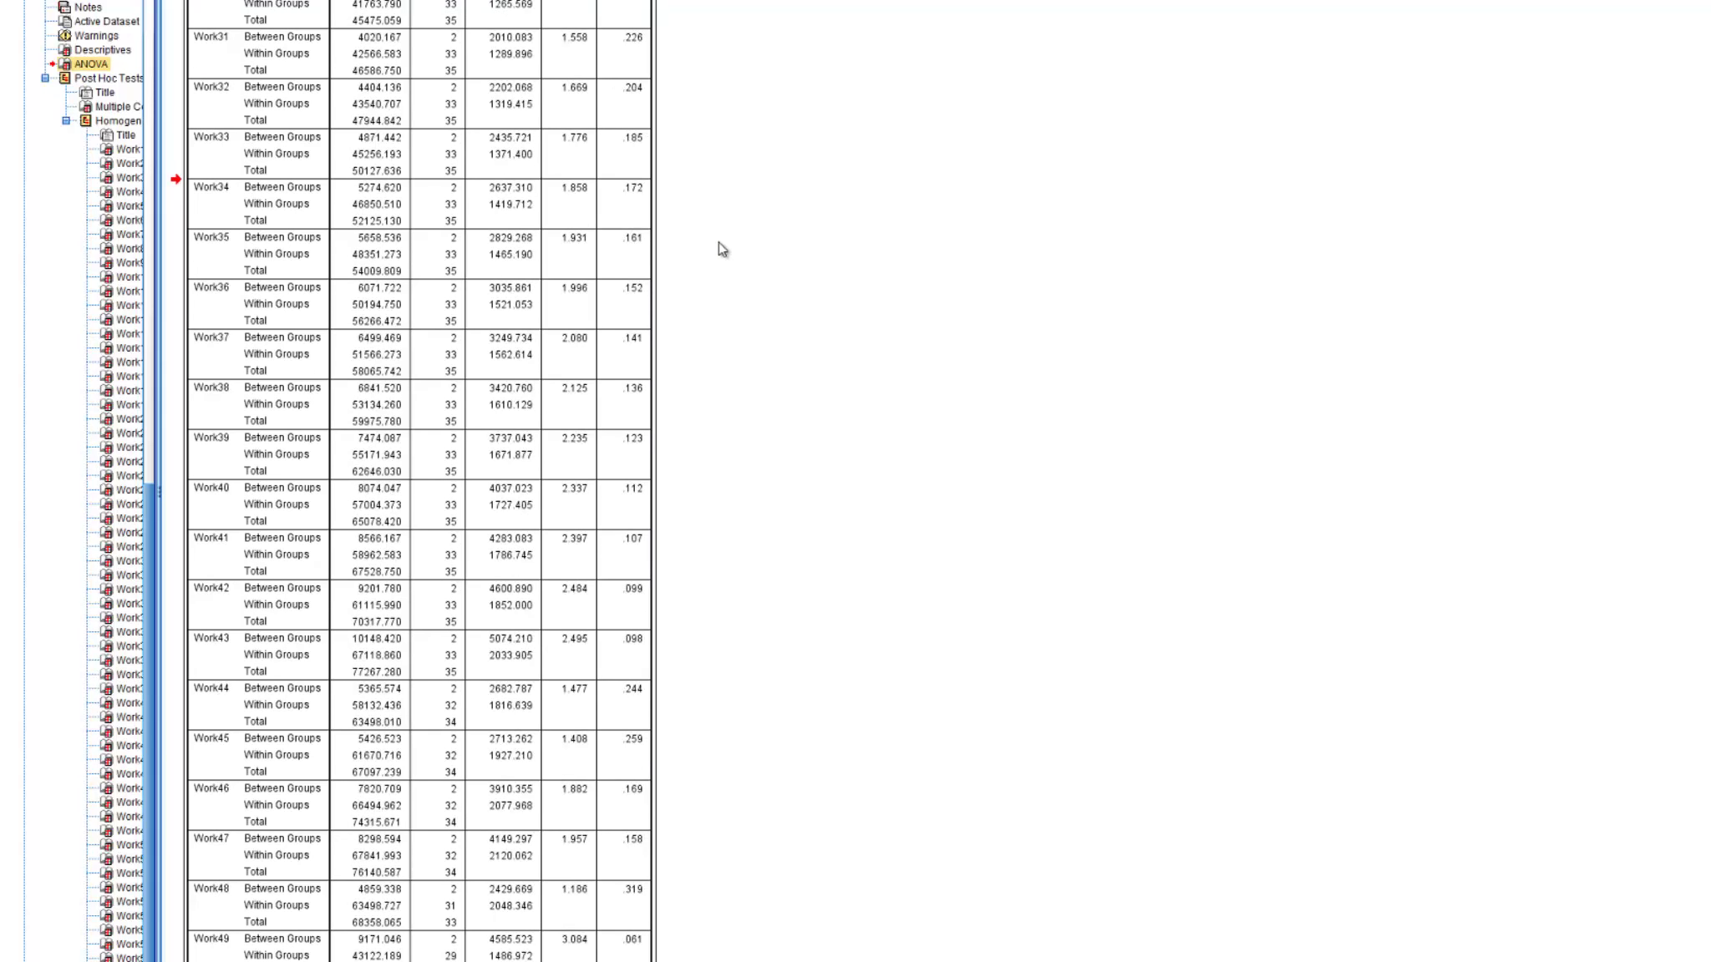
scroll(722, 249, "down", 16)
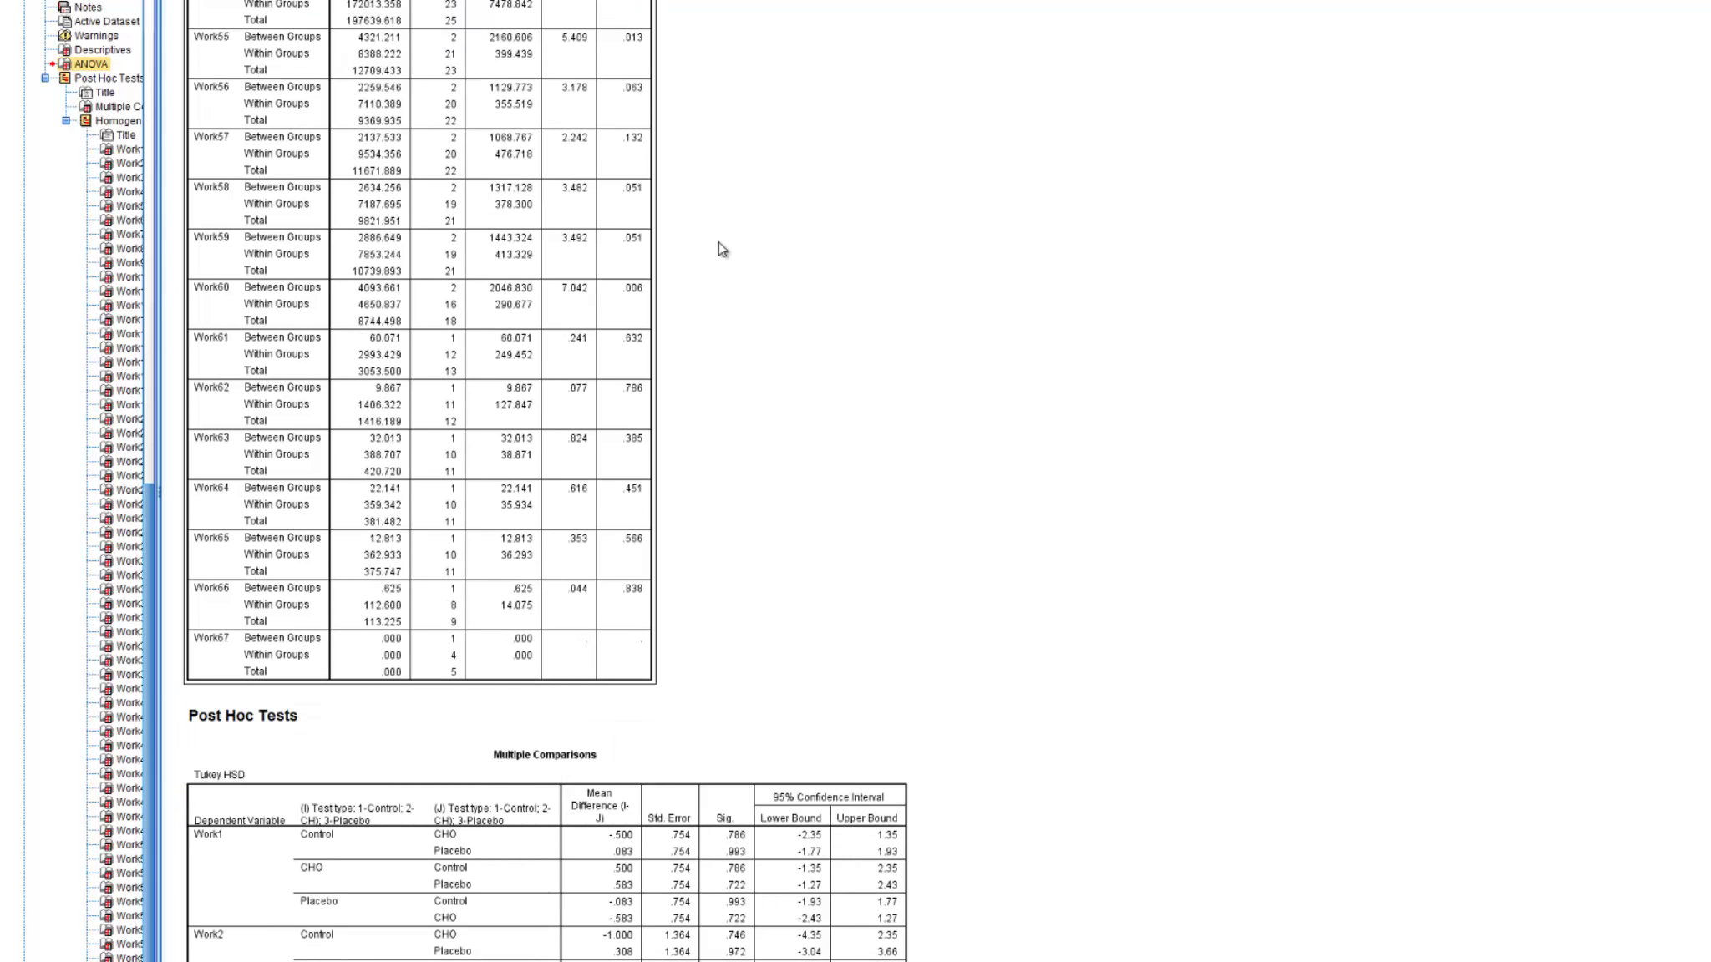
scroll(722, 248, "down", 3)
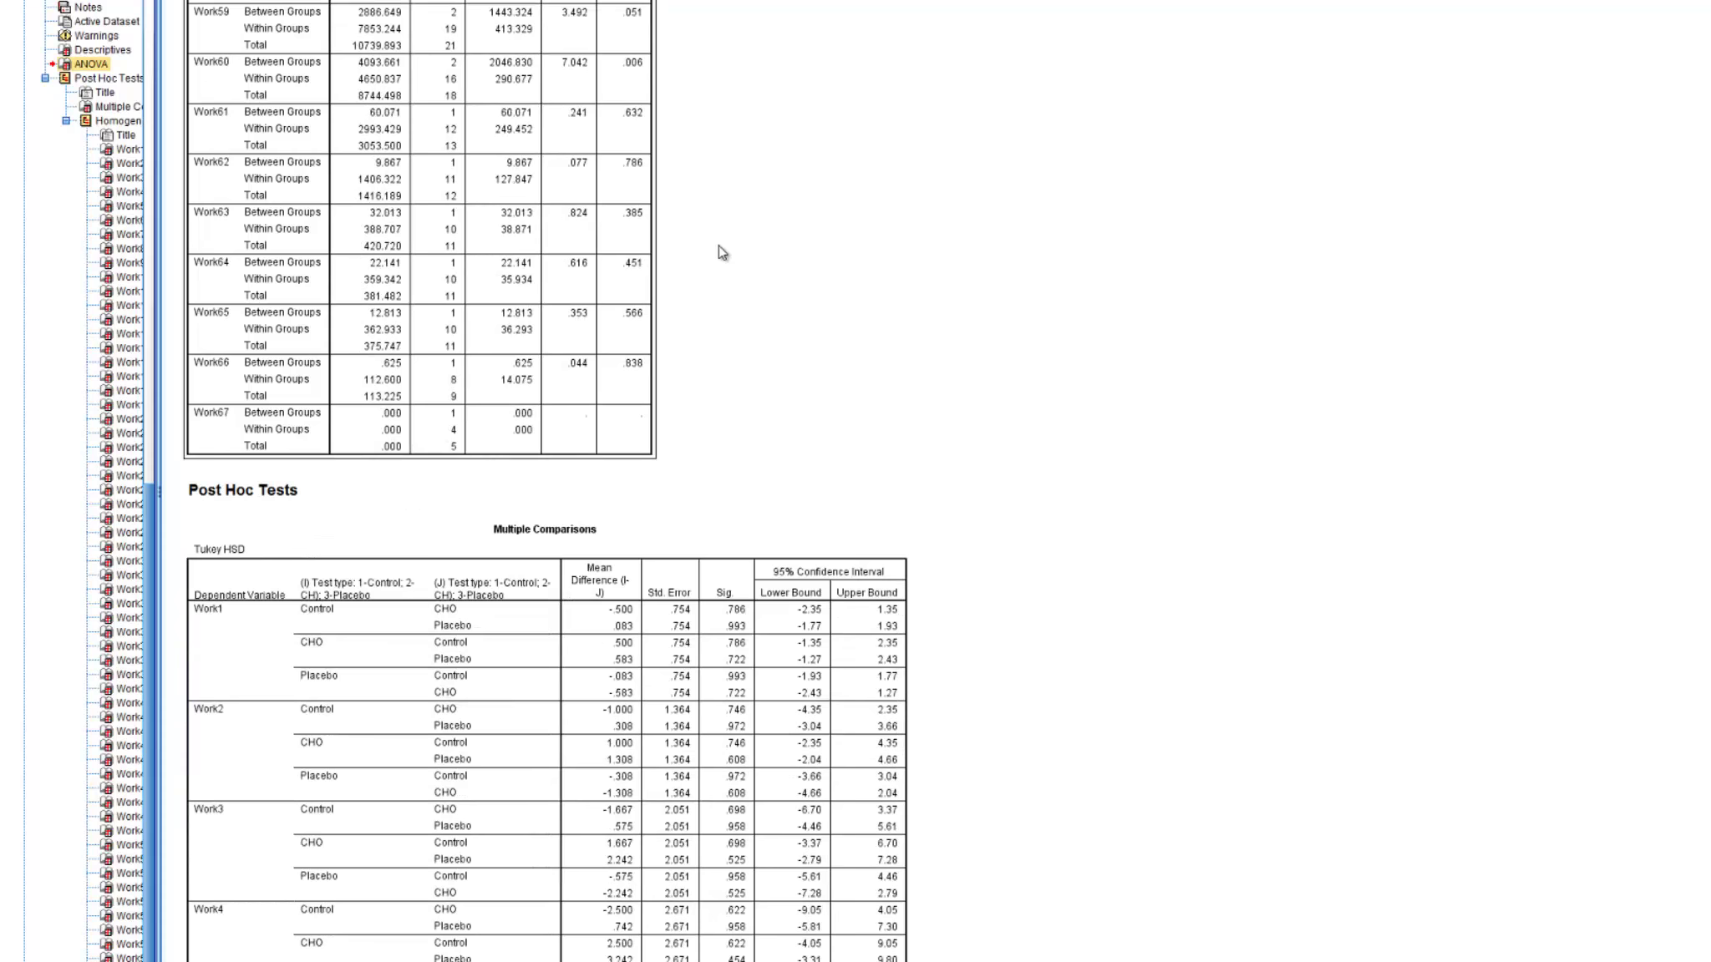
- Scroll back up to recheck Work1–Work43 rows, all non-significant, then down toward Post Hoc Tests
scroll(722, 252, "up", 17)
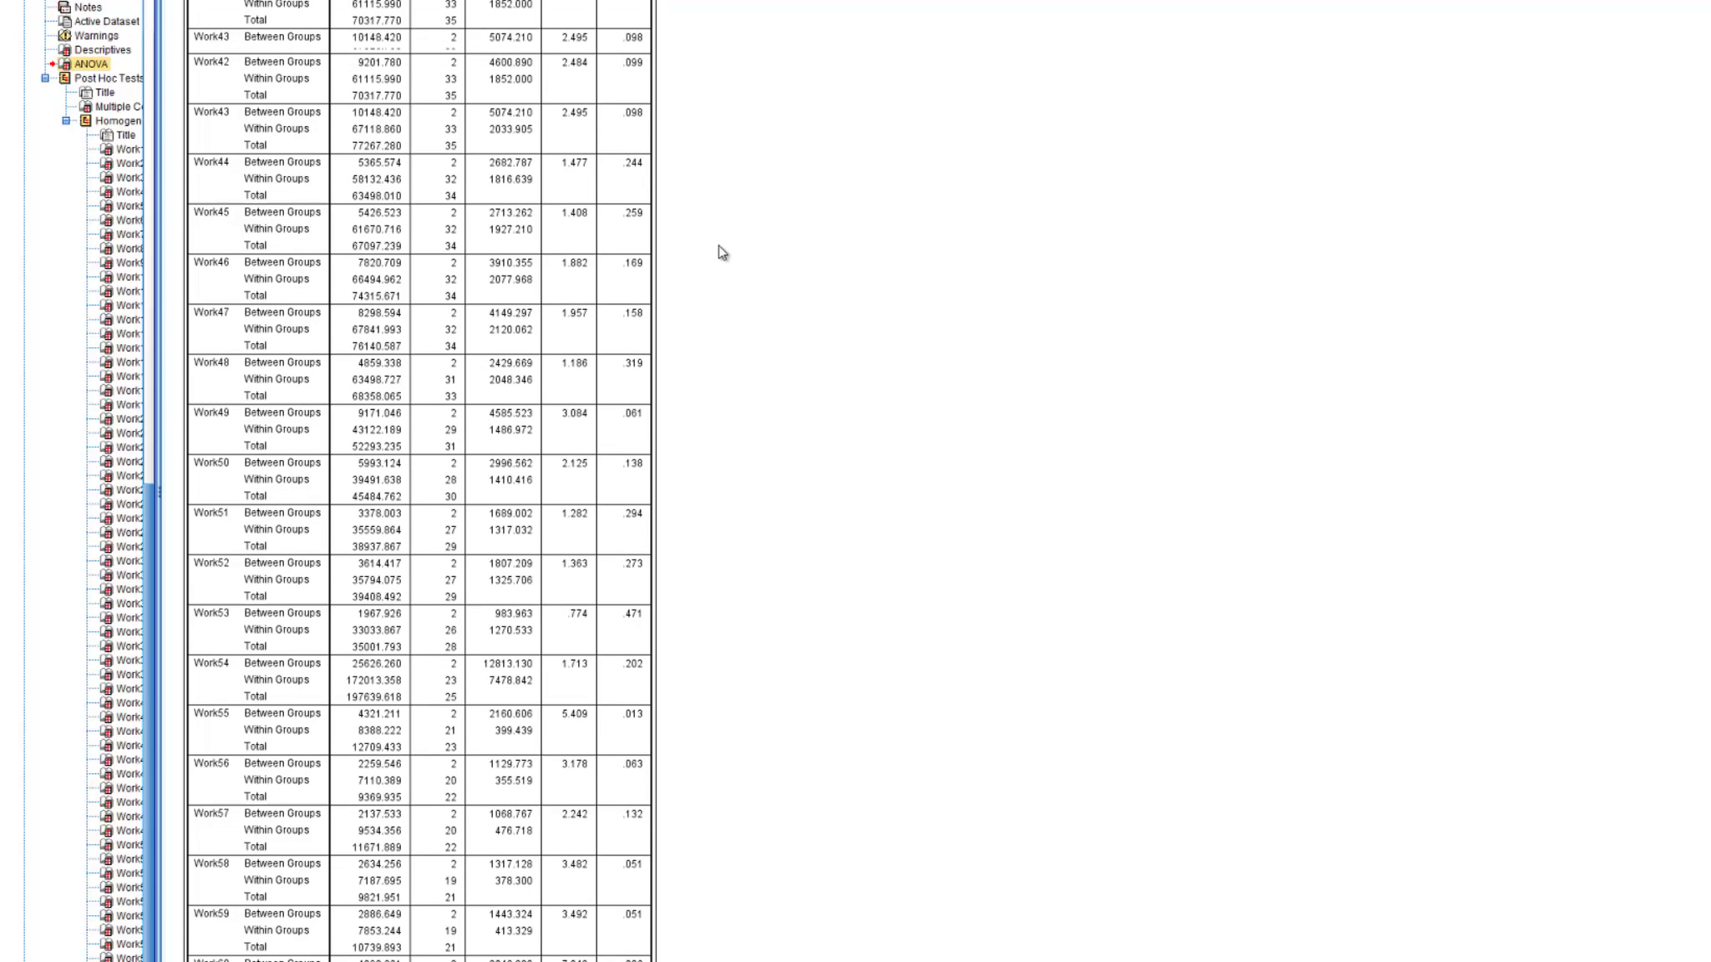
scroll(722, 253, "up", 8)
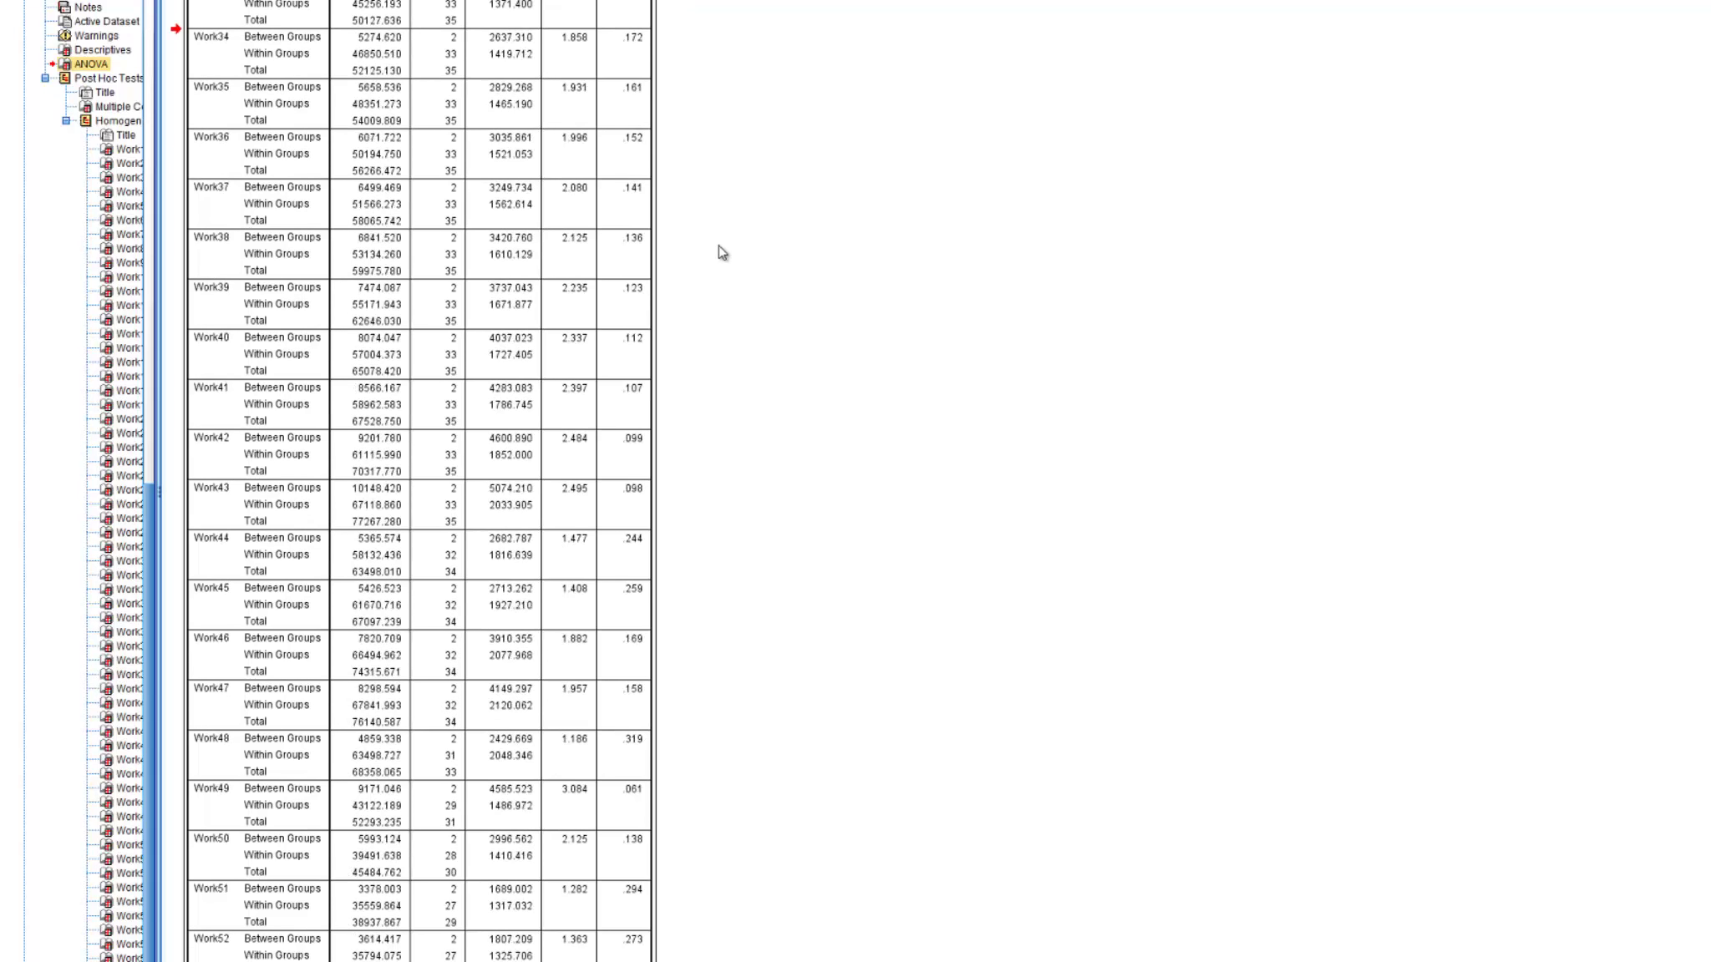
scroll(721, 252, "up", 20)
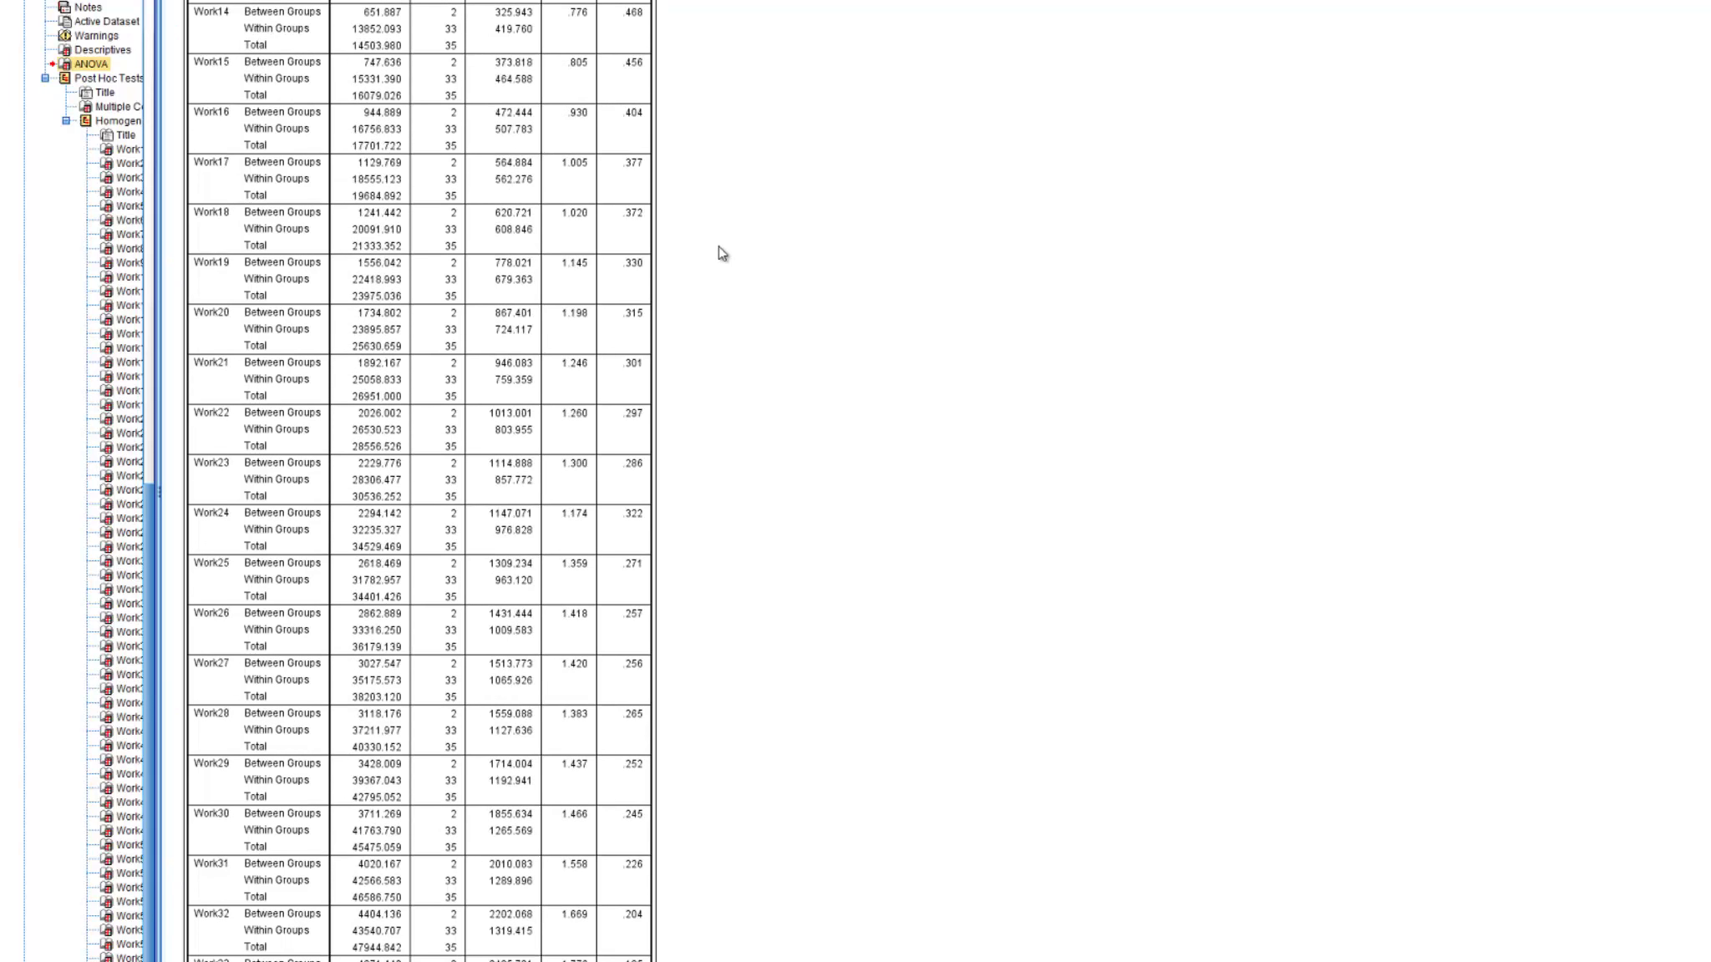
scroll(722, 252, "up", 9)
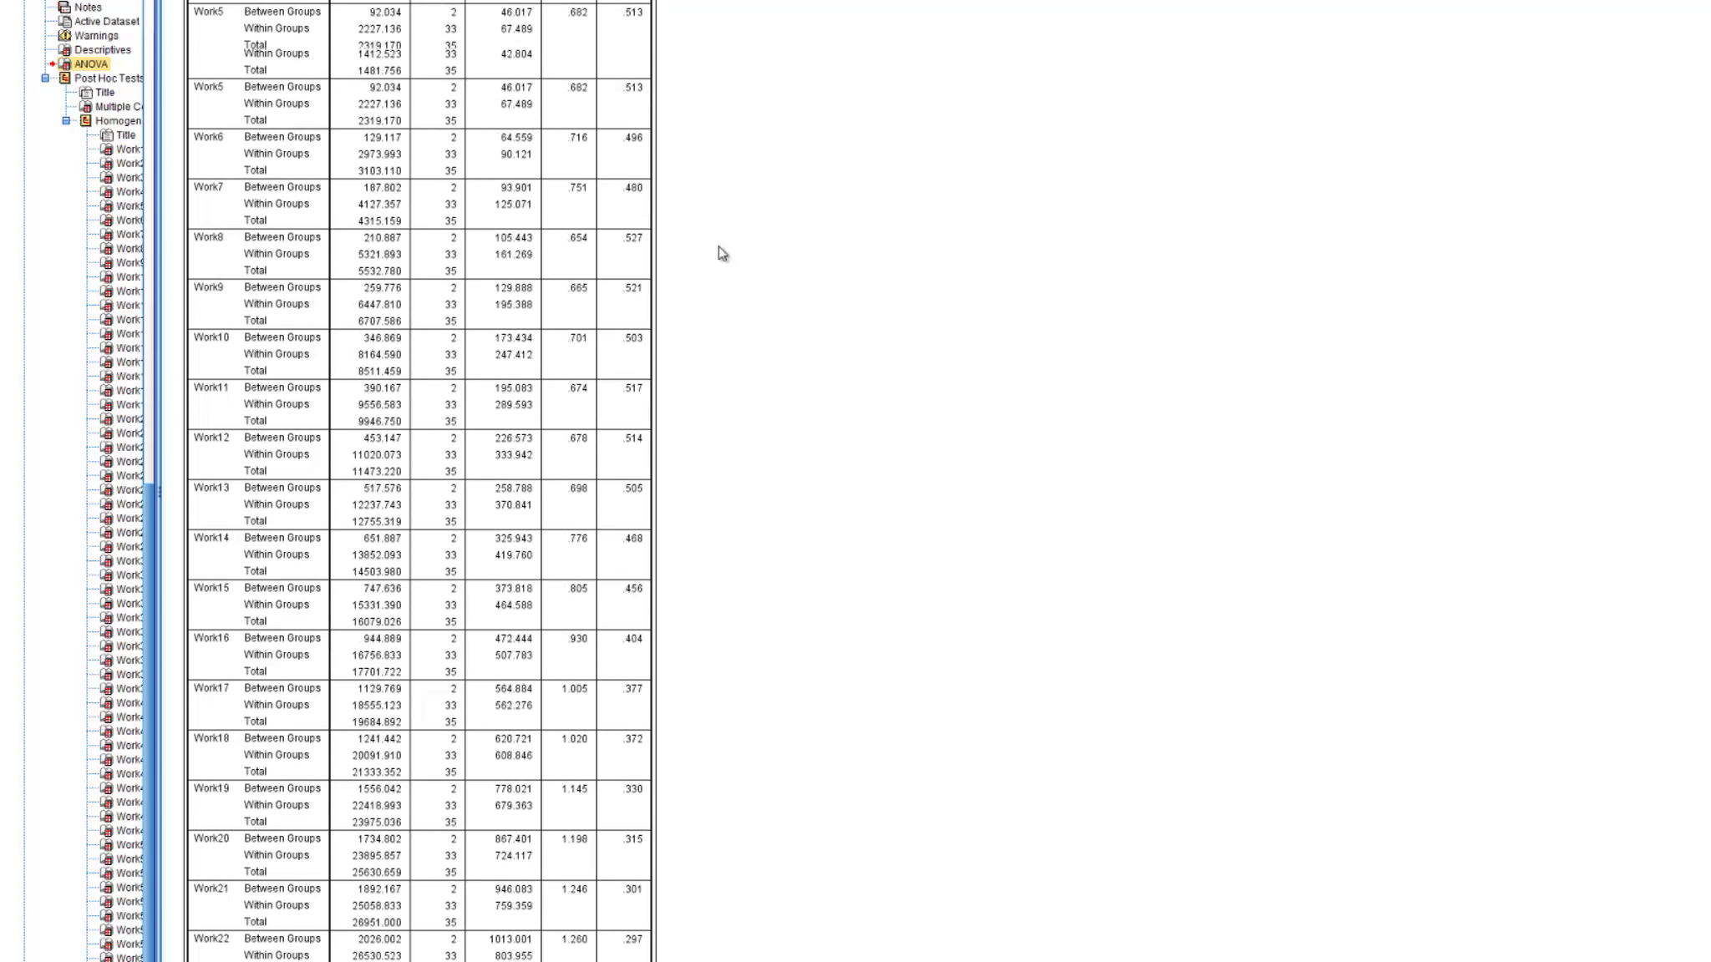
scroll(722, 253, "up", 8)
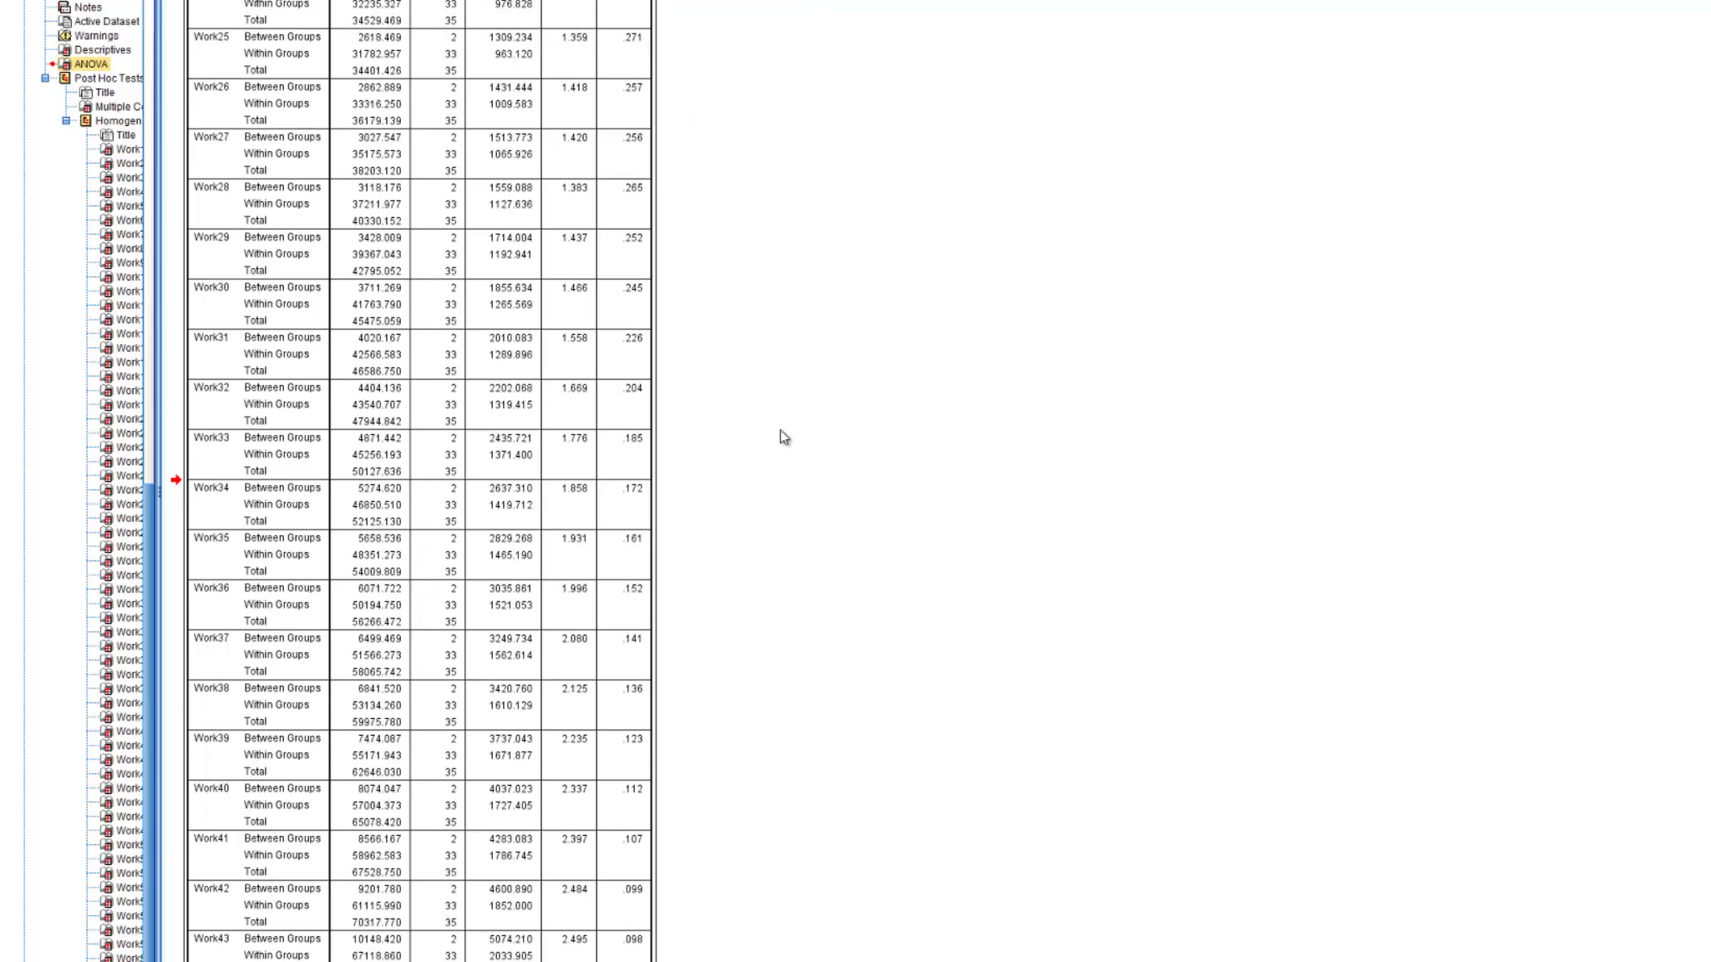
scroll(780, 429, "down", 15)
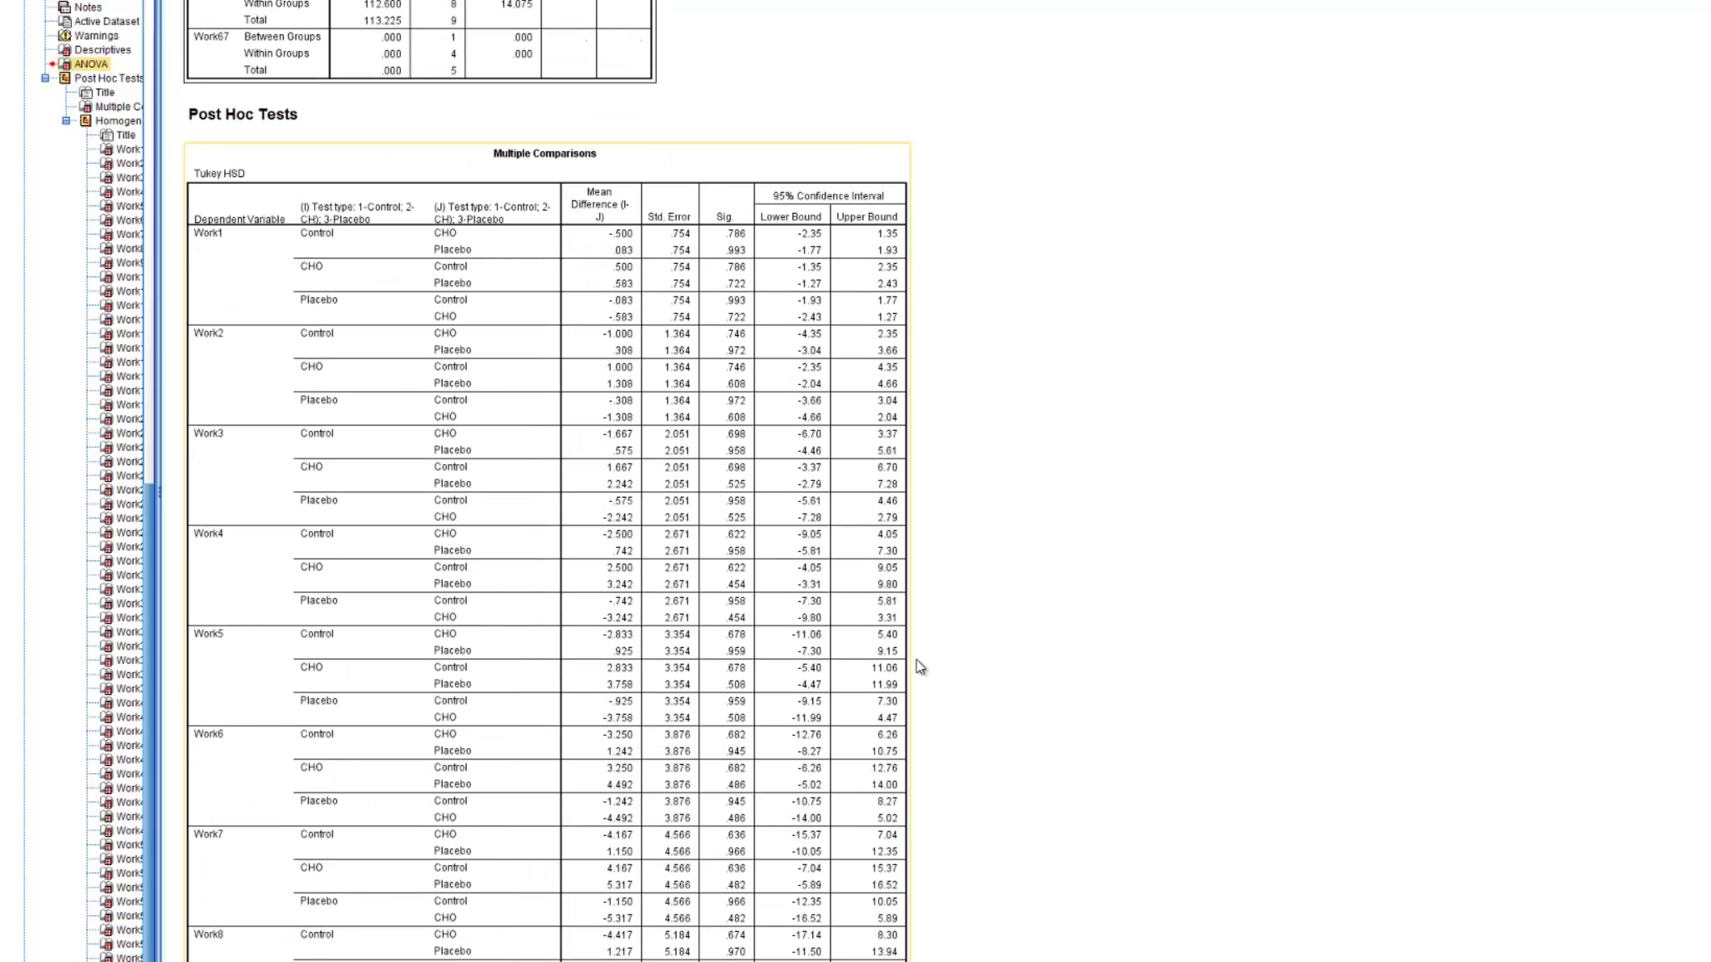
- Scroll through the Work Tukey comparisons from Work1 to Work41, all pairwise Sig above .05
scroll(985, 676, "down", 3)
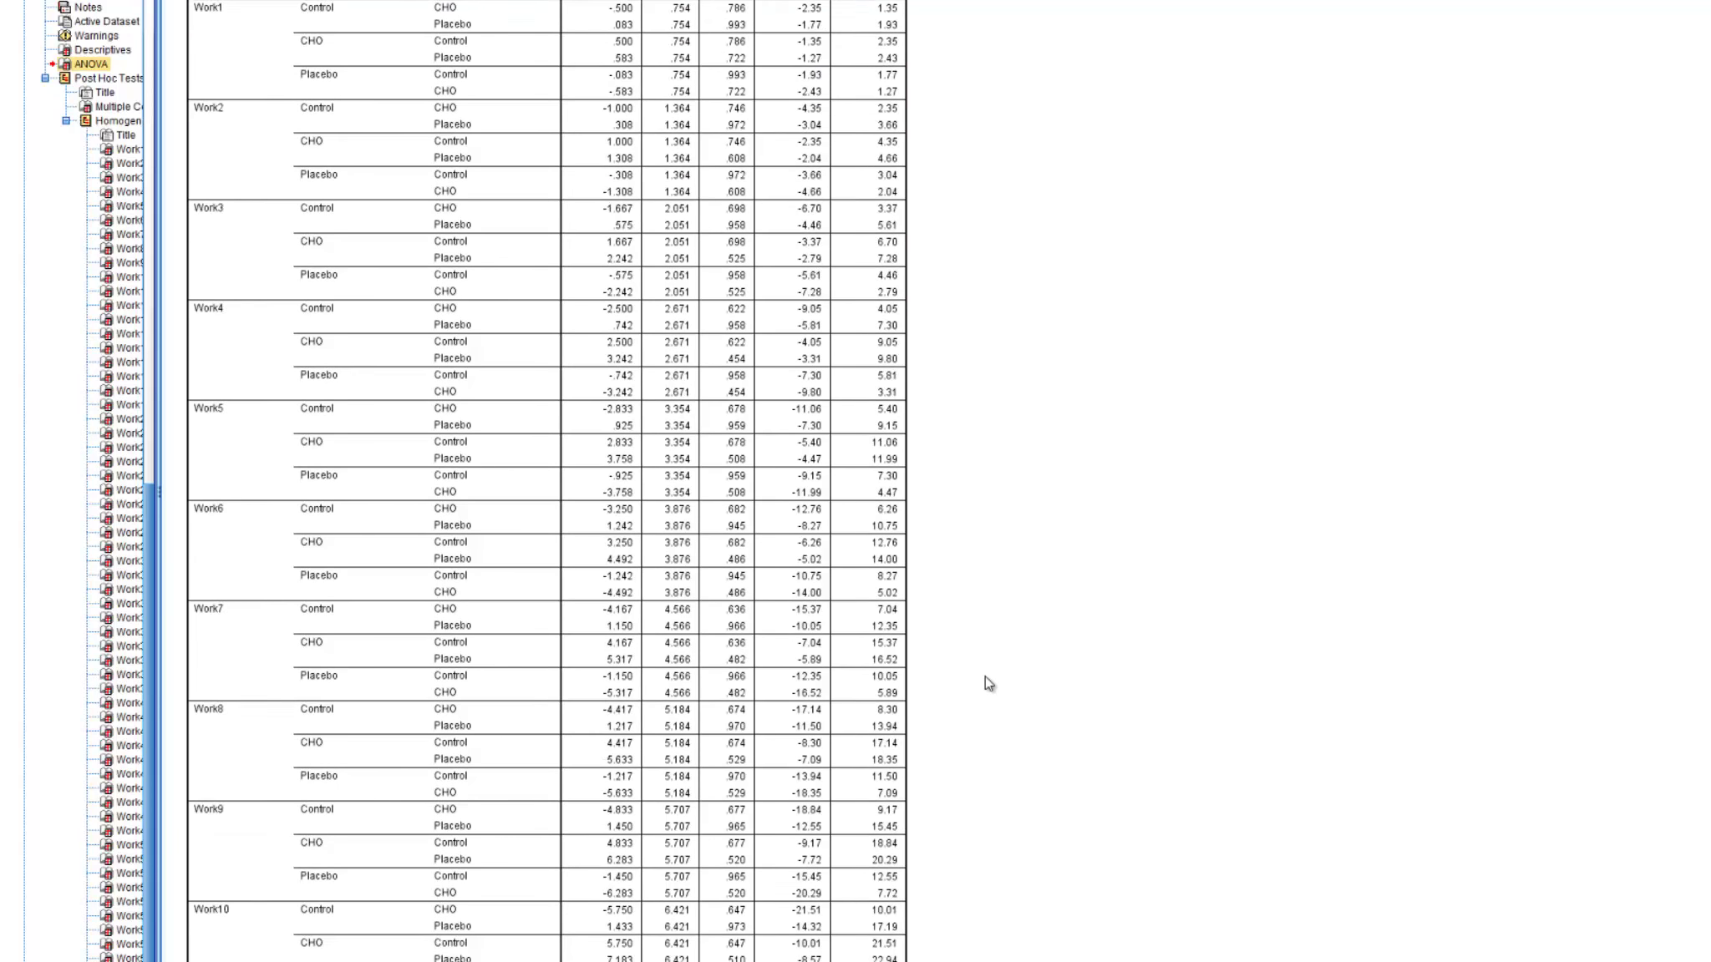
scroll(985, 677, "down", 20)
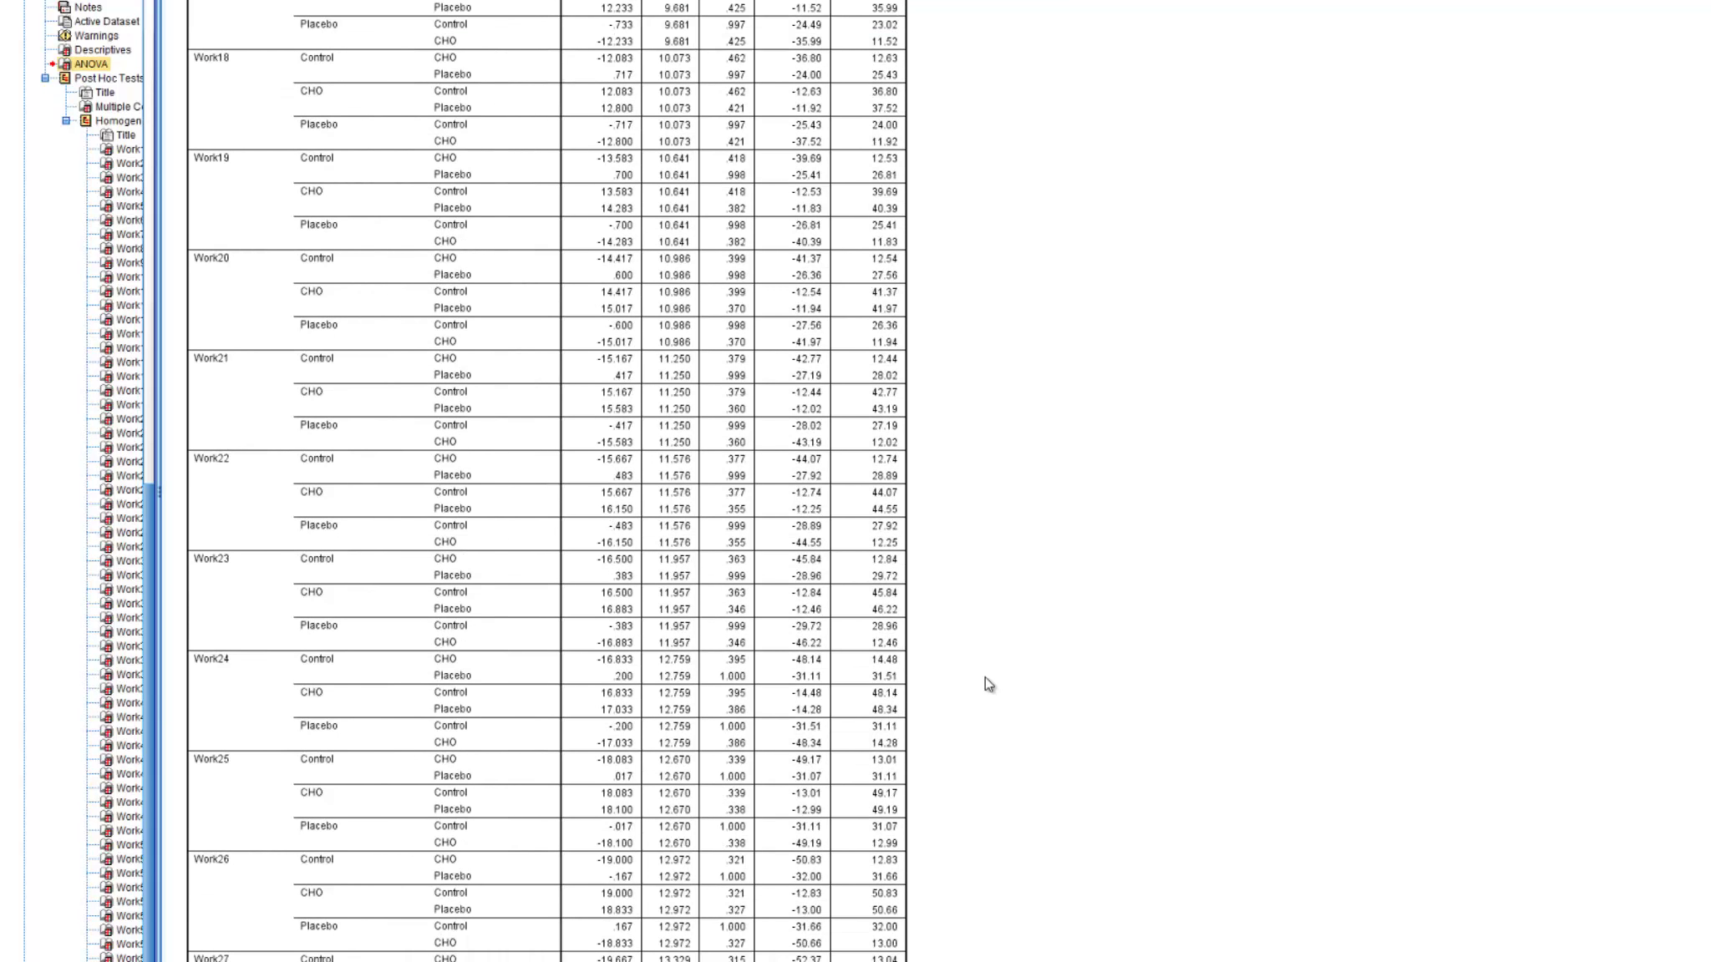
scroll(985, 677, "down", 20)
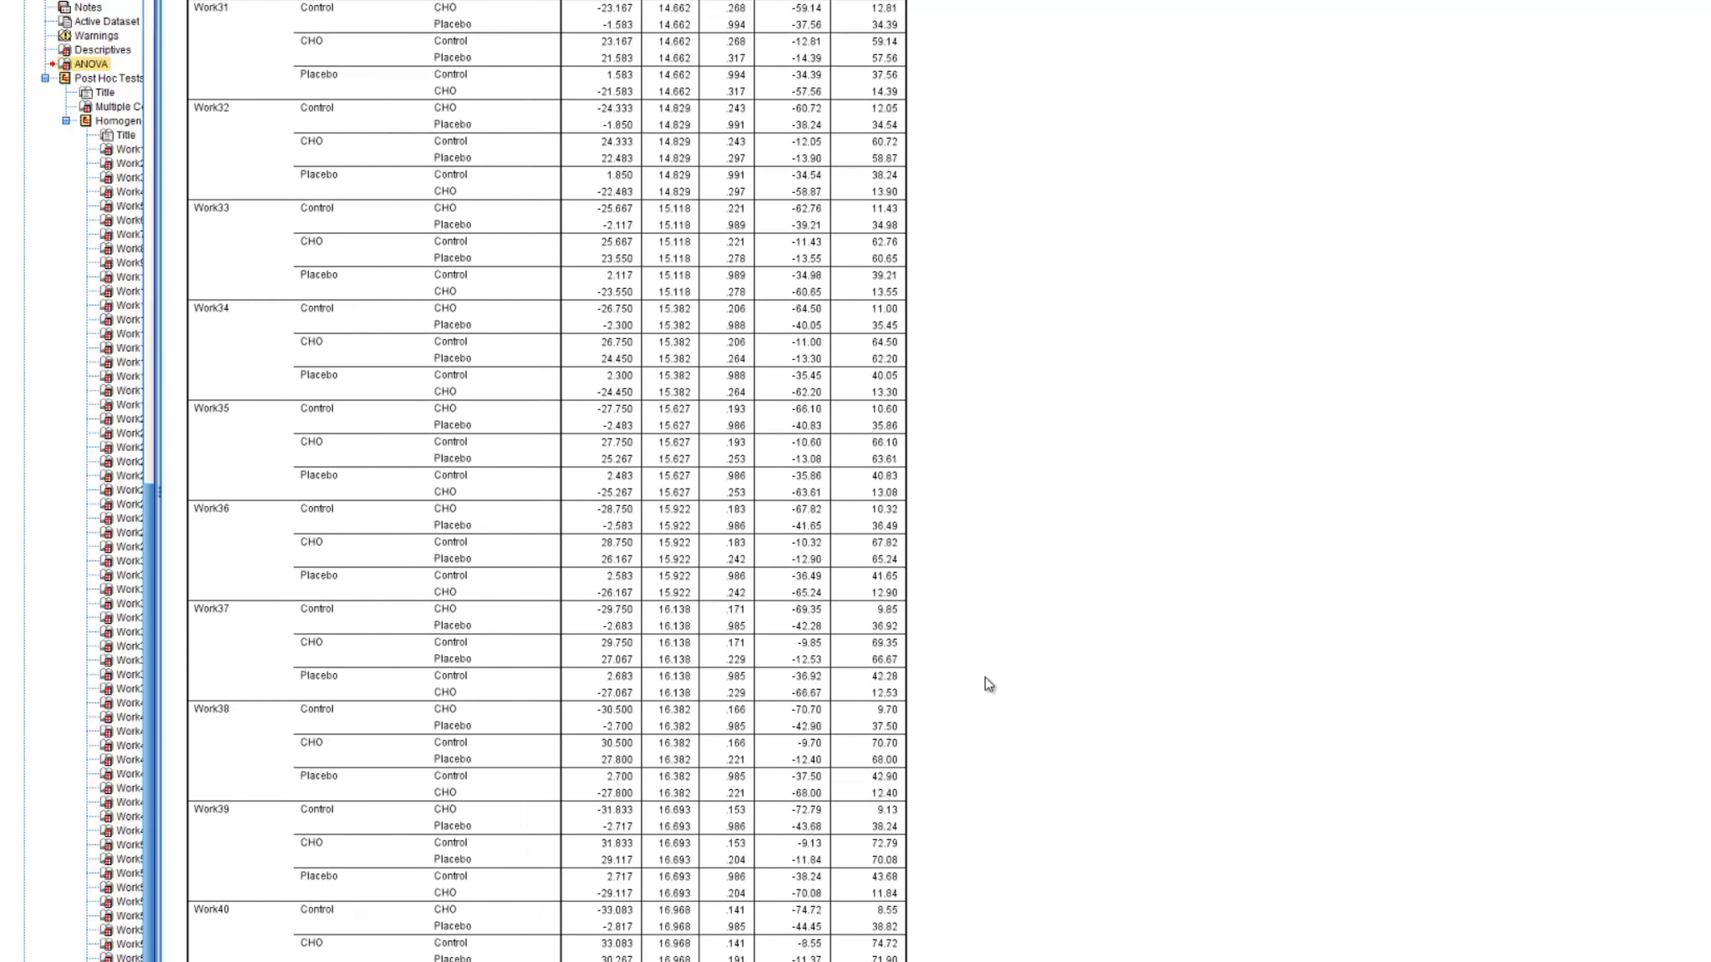
scroll(985, 676, "down", 2)
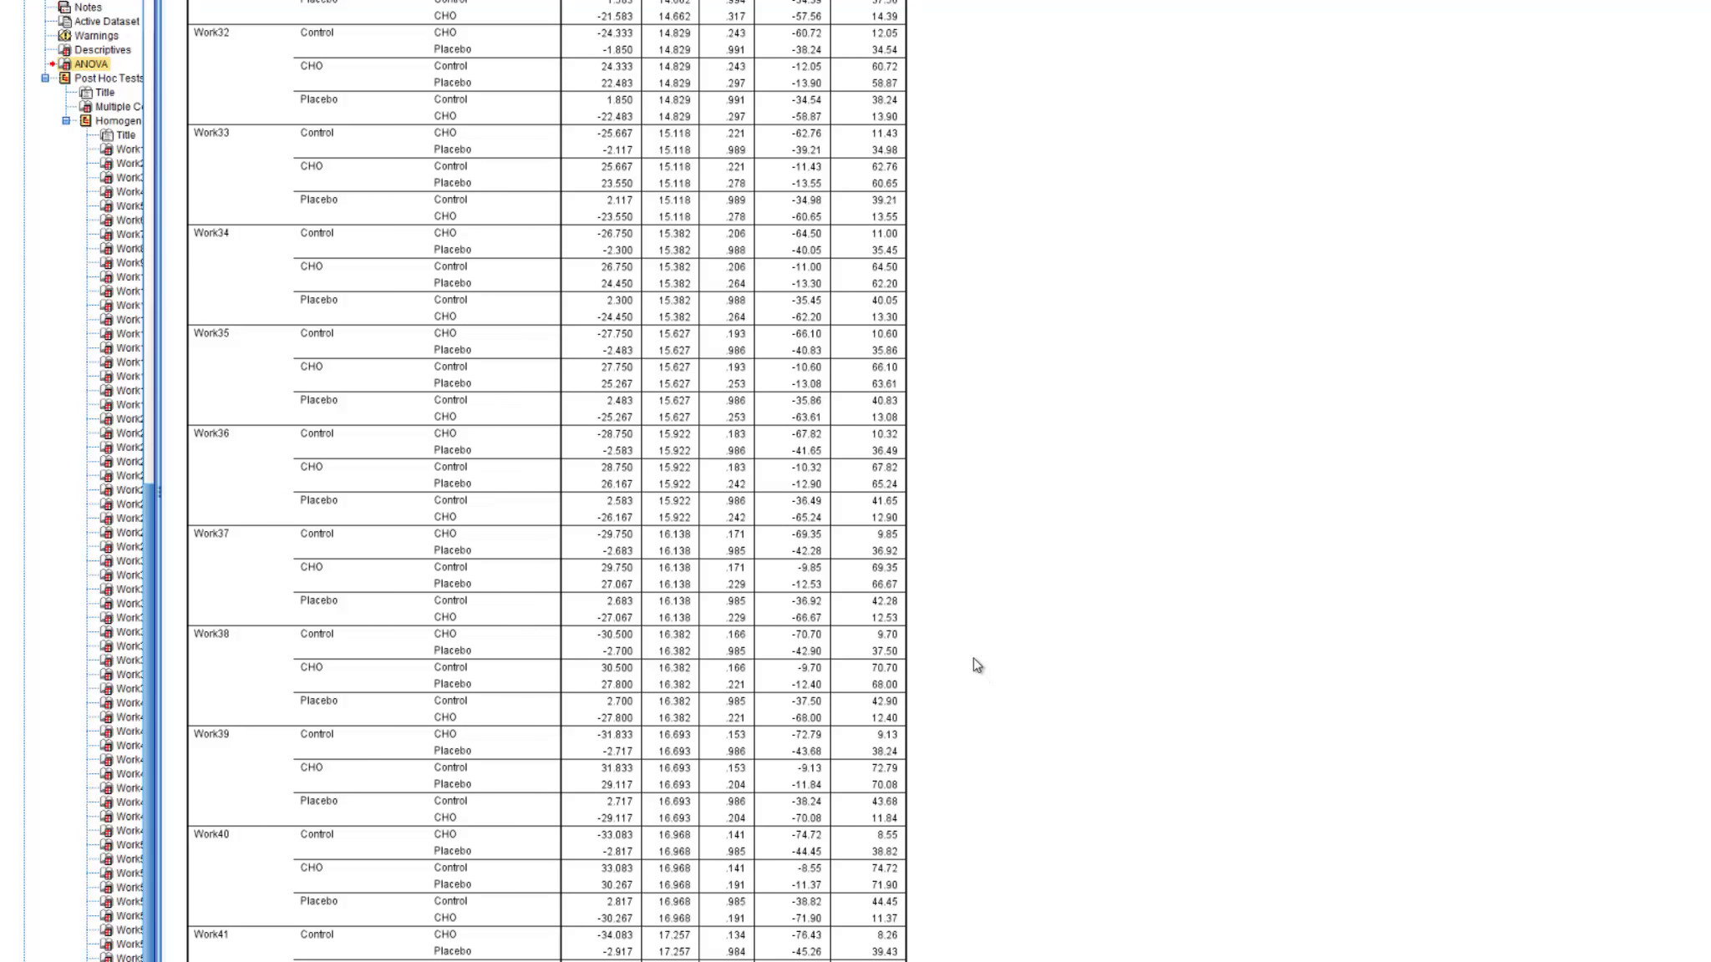